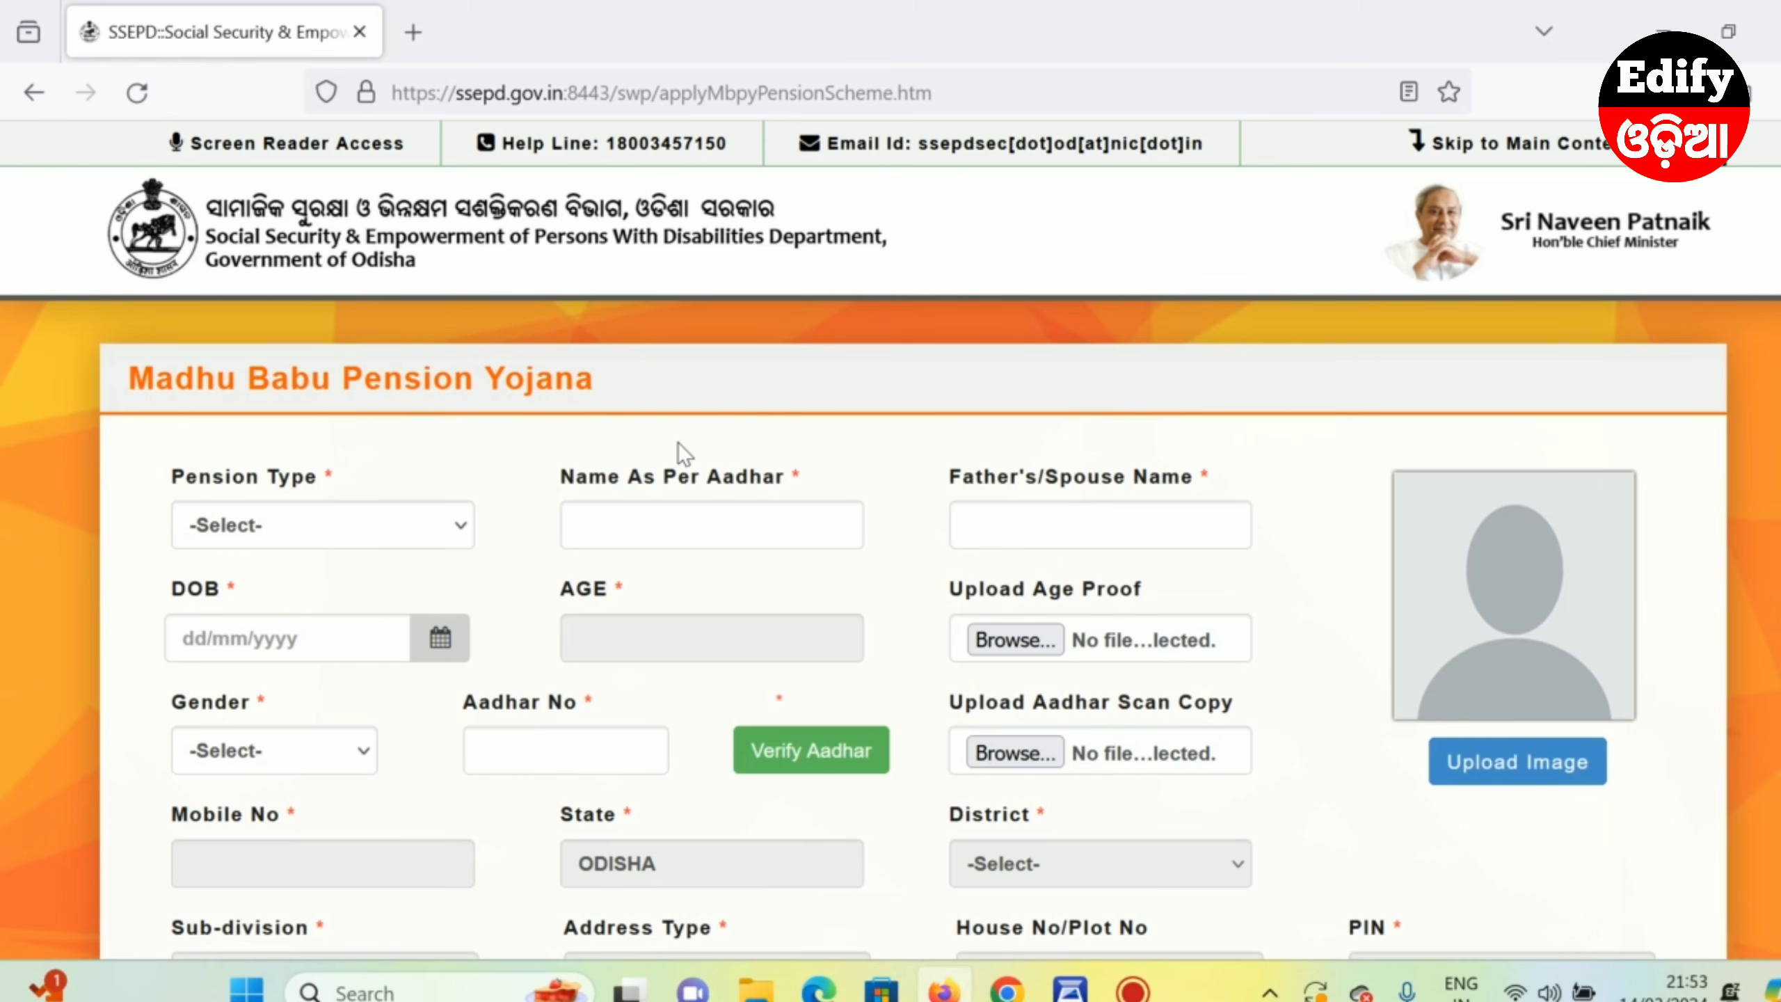
- Choose Old Age Pension from the Pension Type dropdown list
click(254, 528)
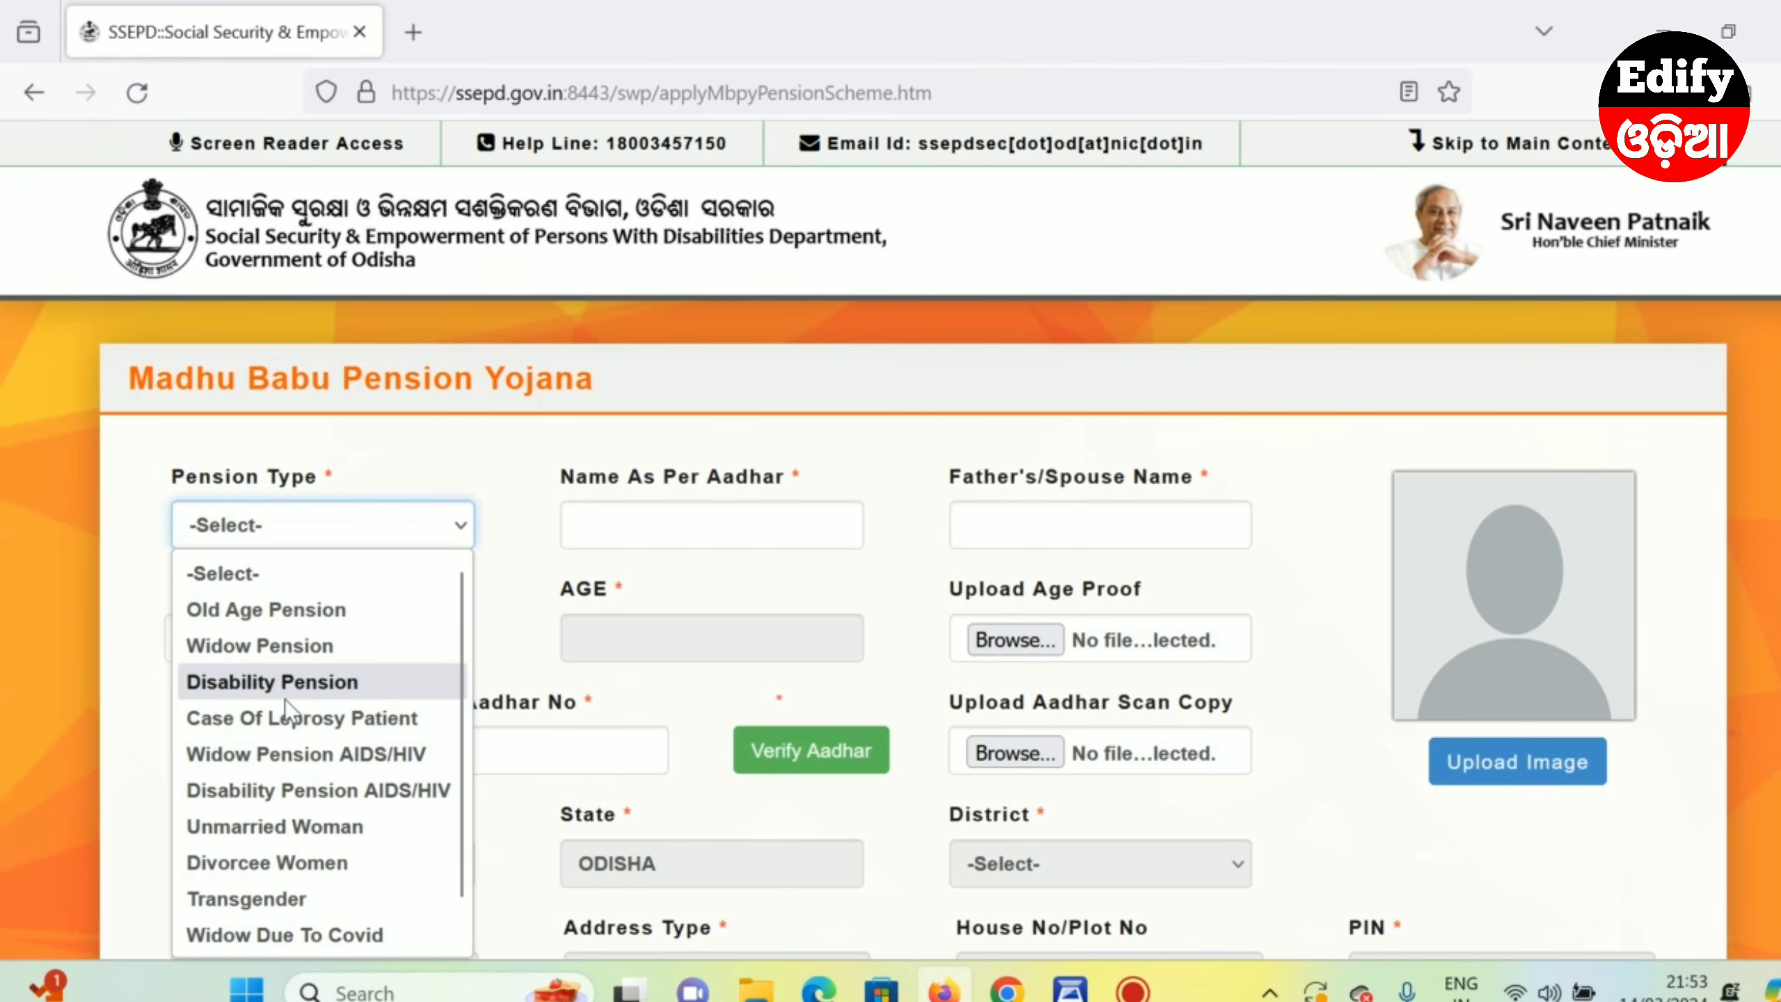
scroll(277, 789, down, 1)
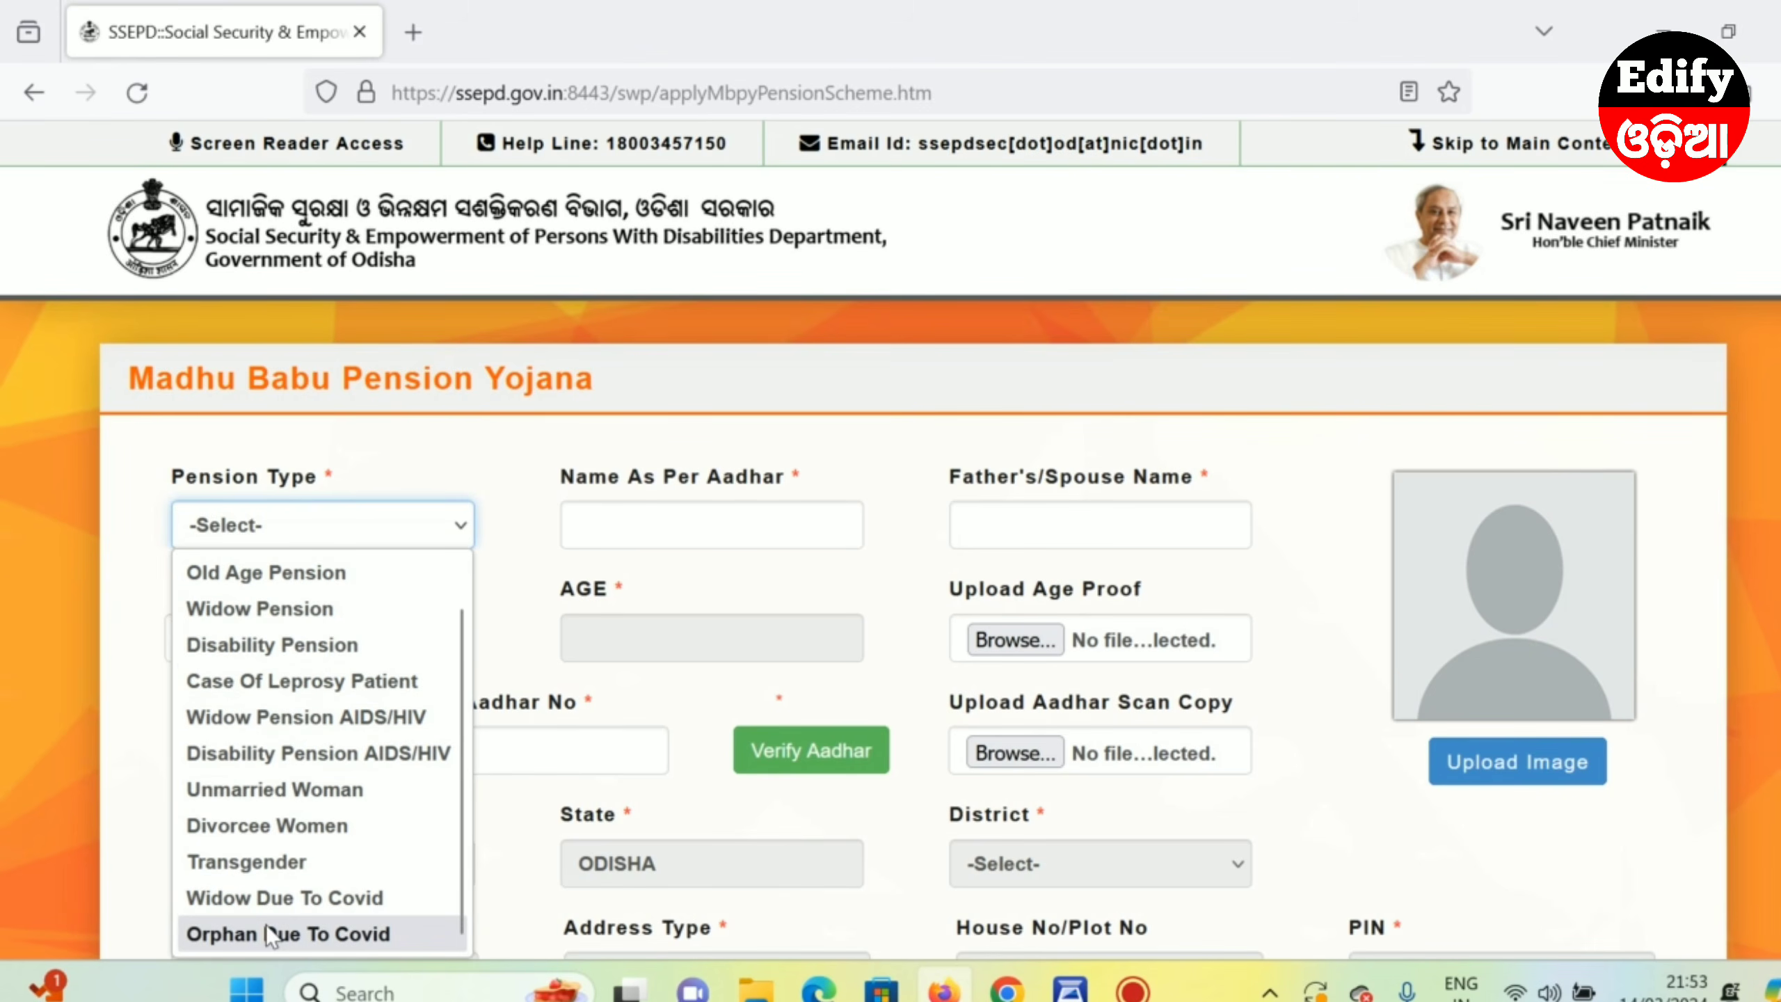
scroll(266, 925, up, 1)
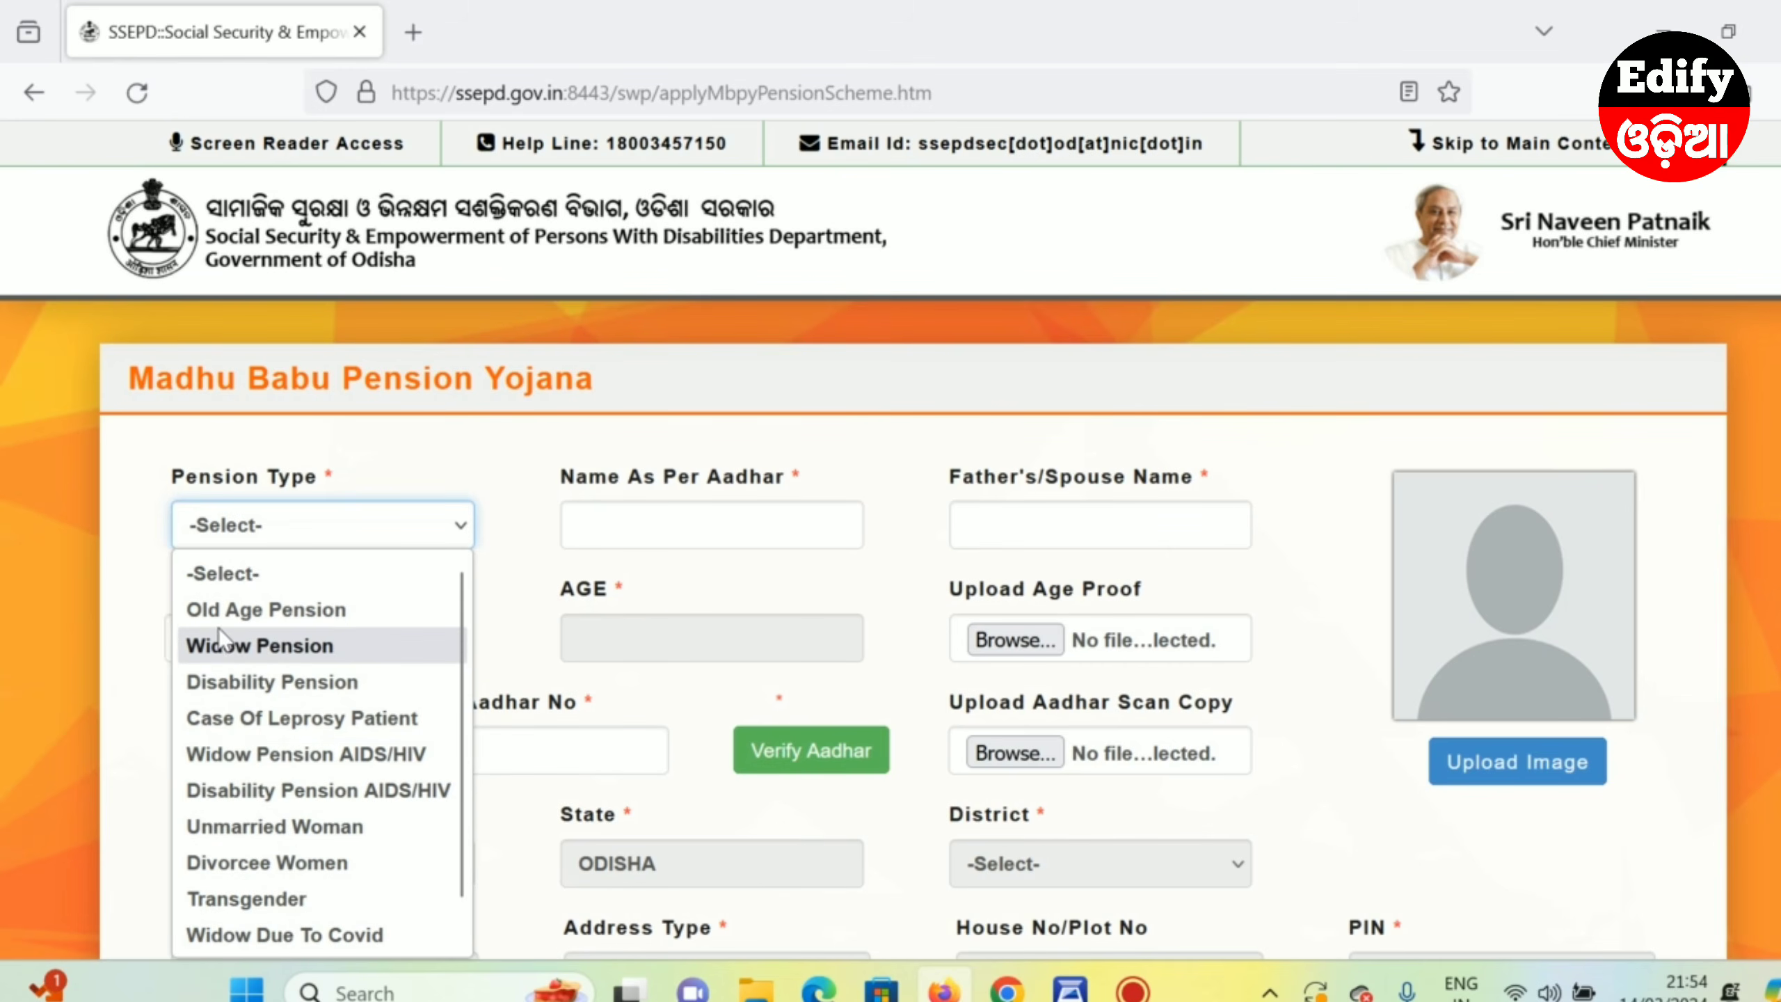
click(251, 611)
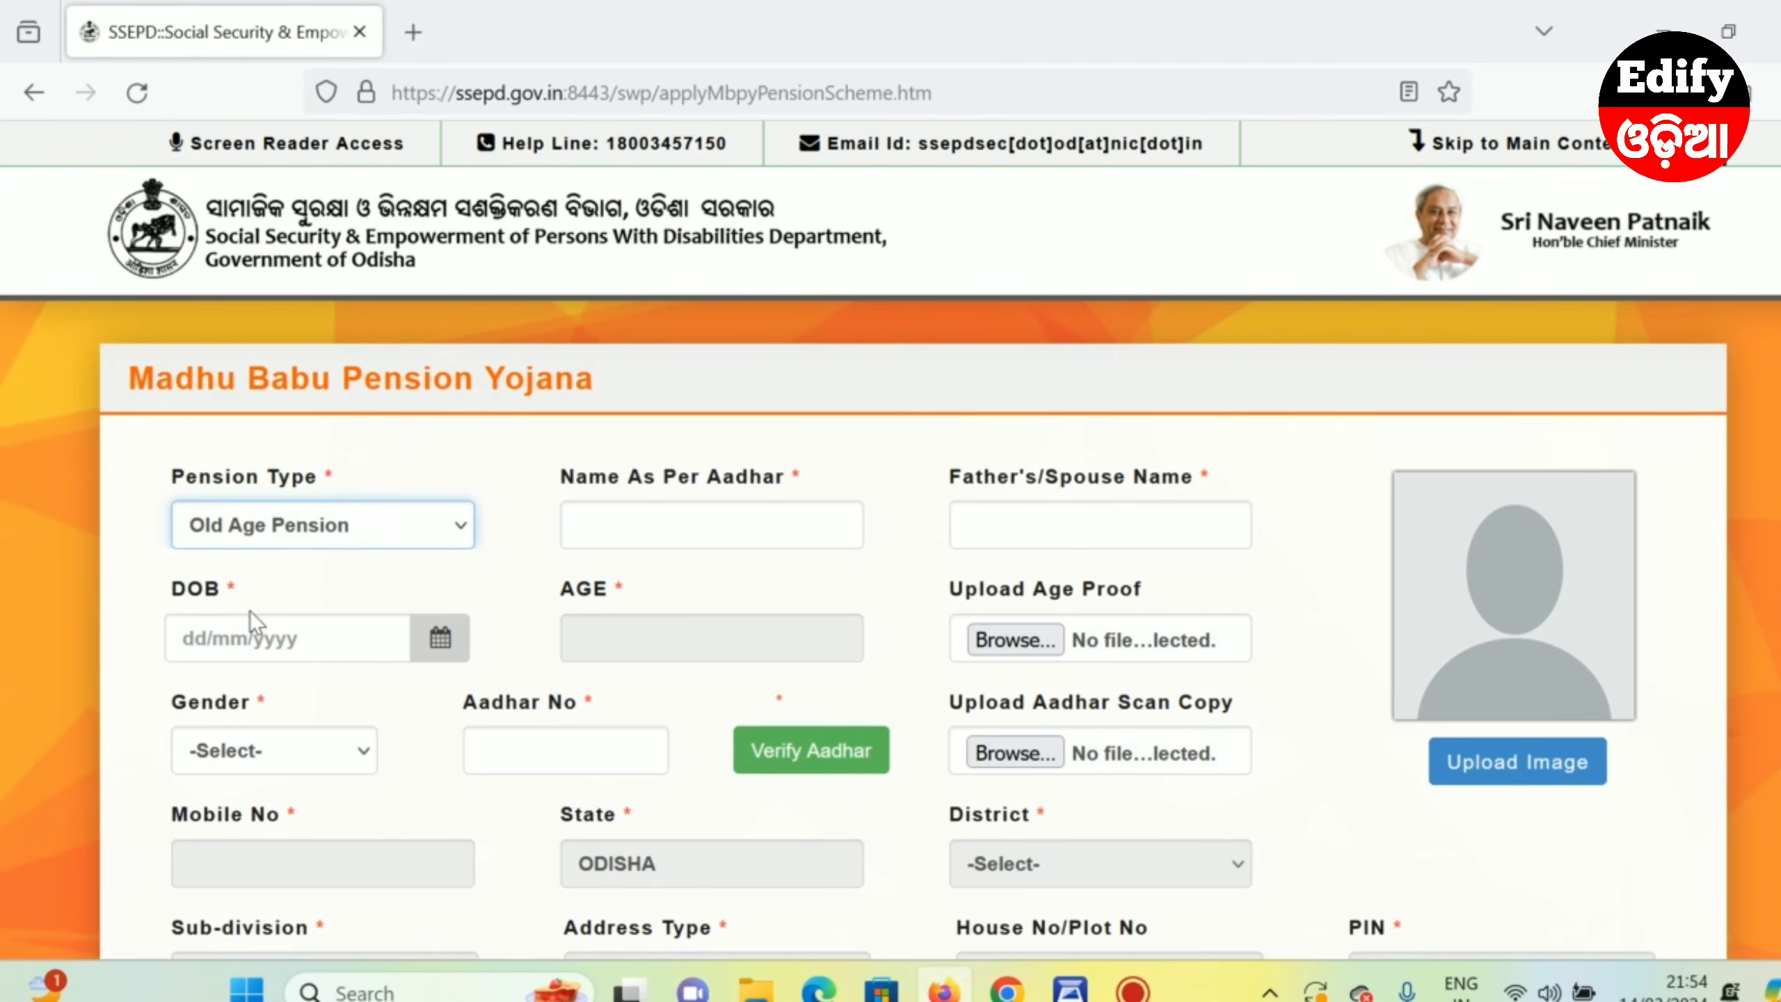
click(625, 517)
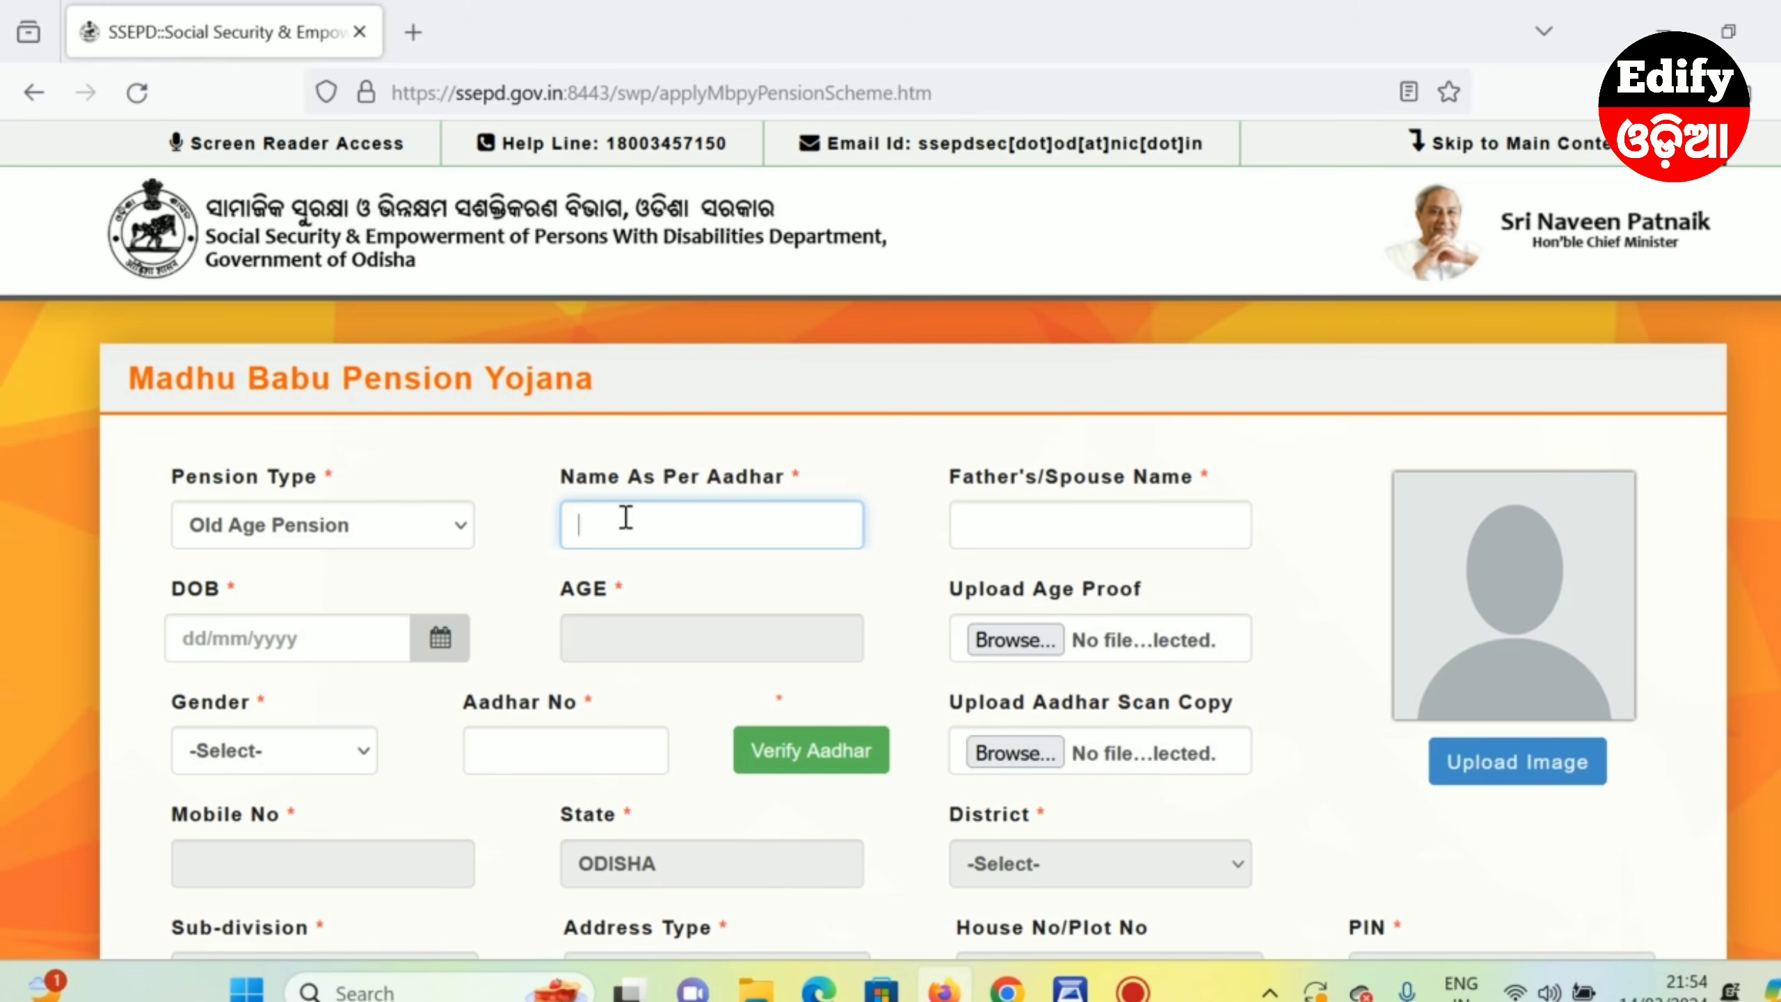
- Enter the applicant's full name in Name As Per Aadhar and the father's full name in Father's/Spouse Name
click(813, 601)
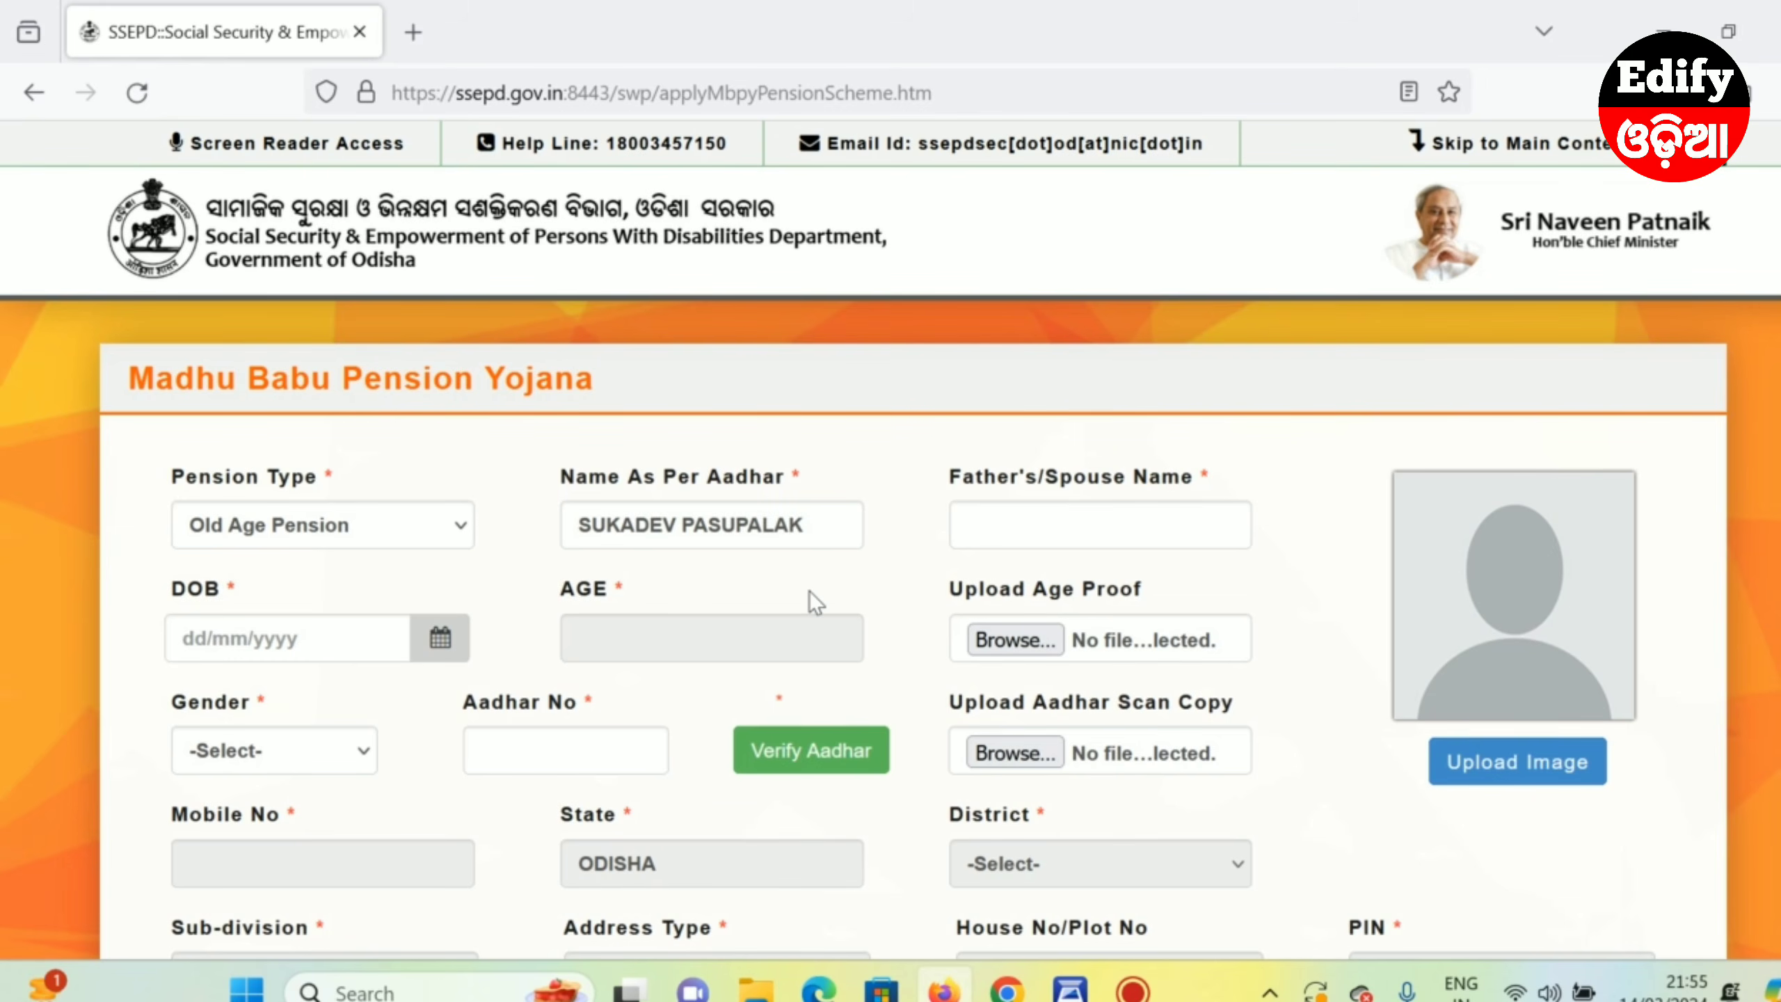
click(995, 528)
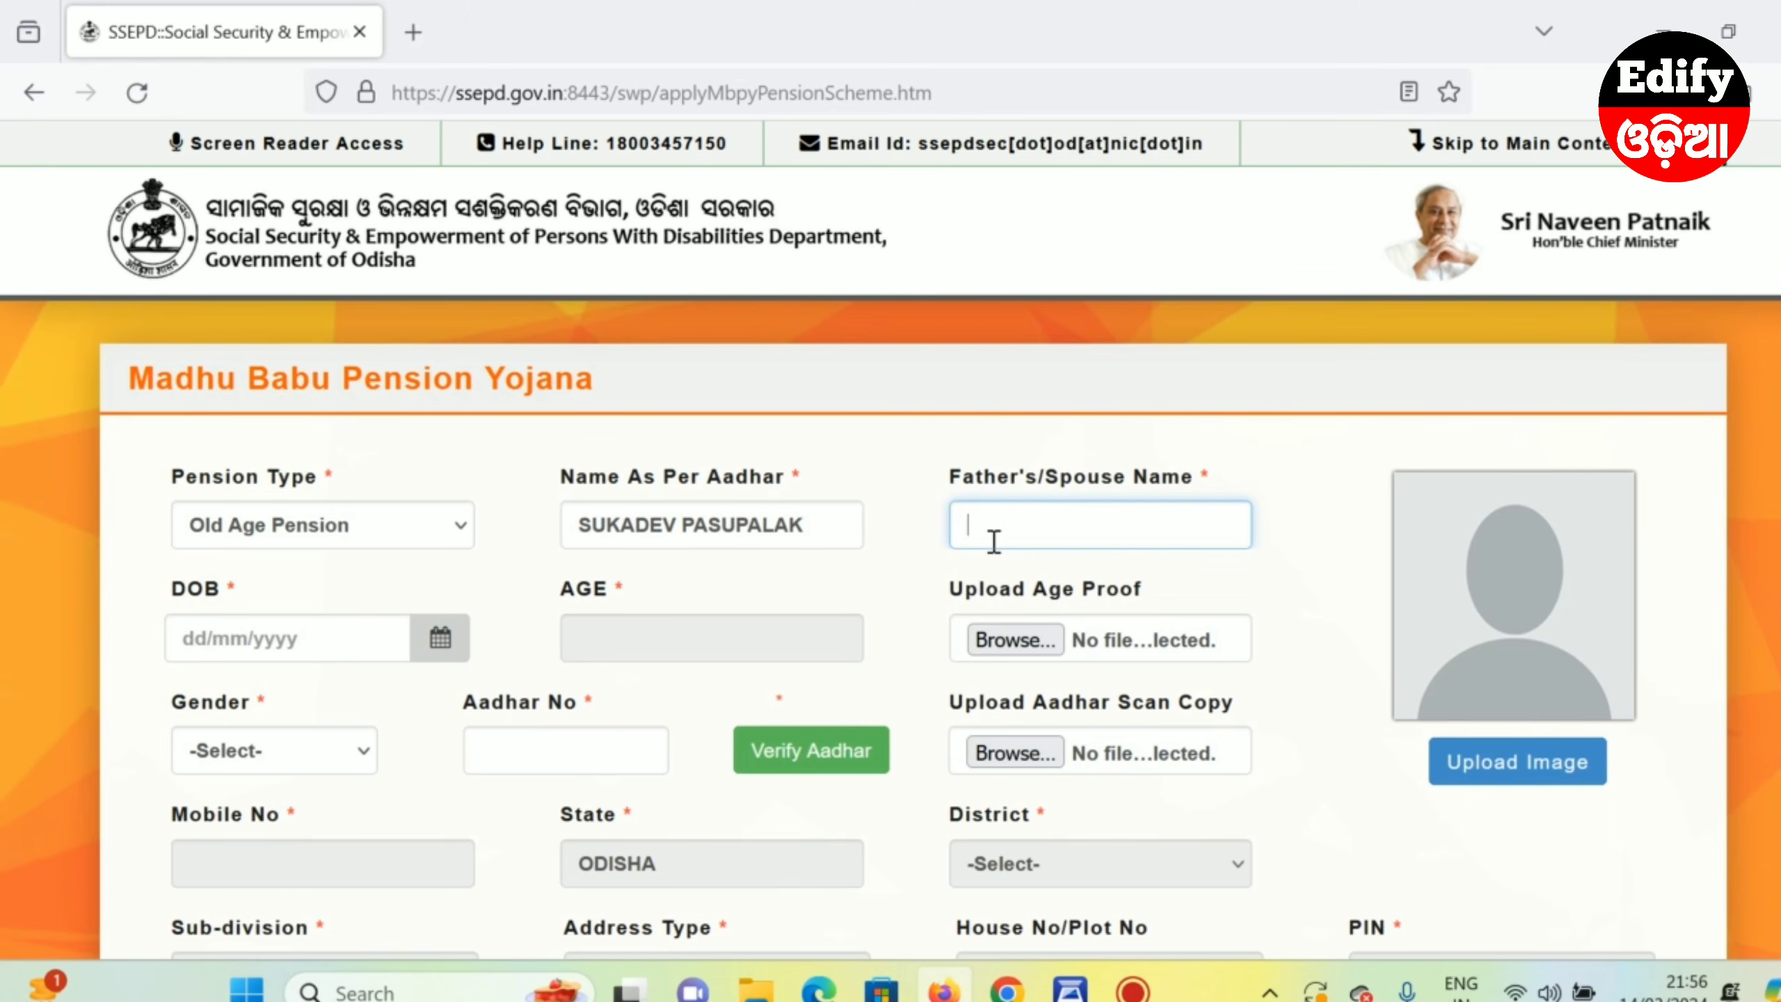
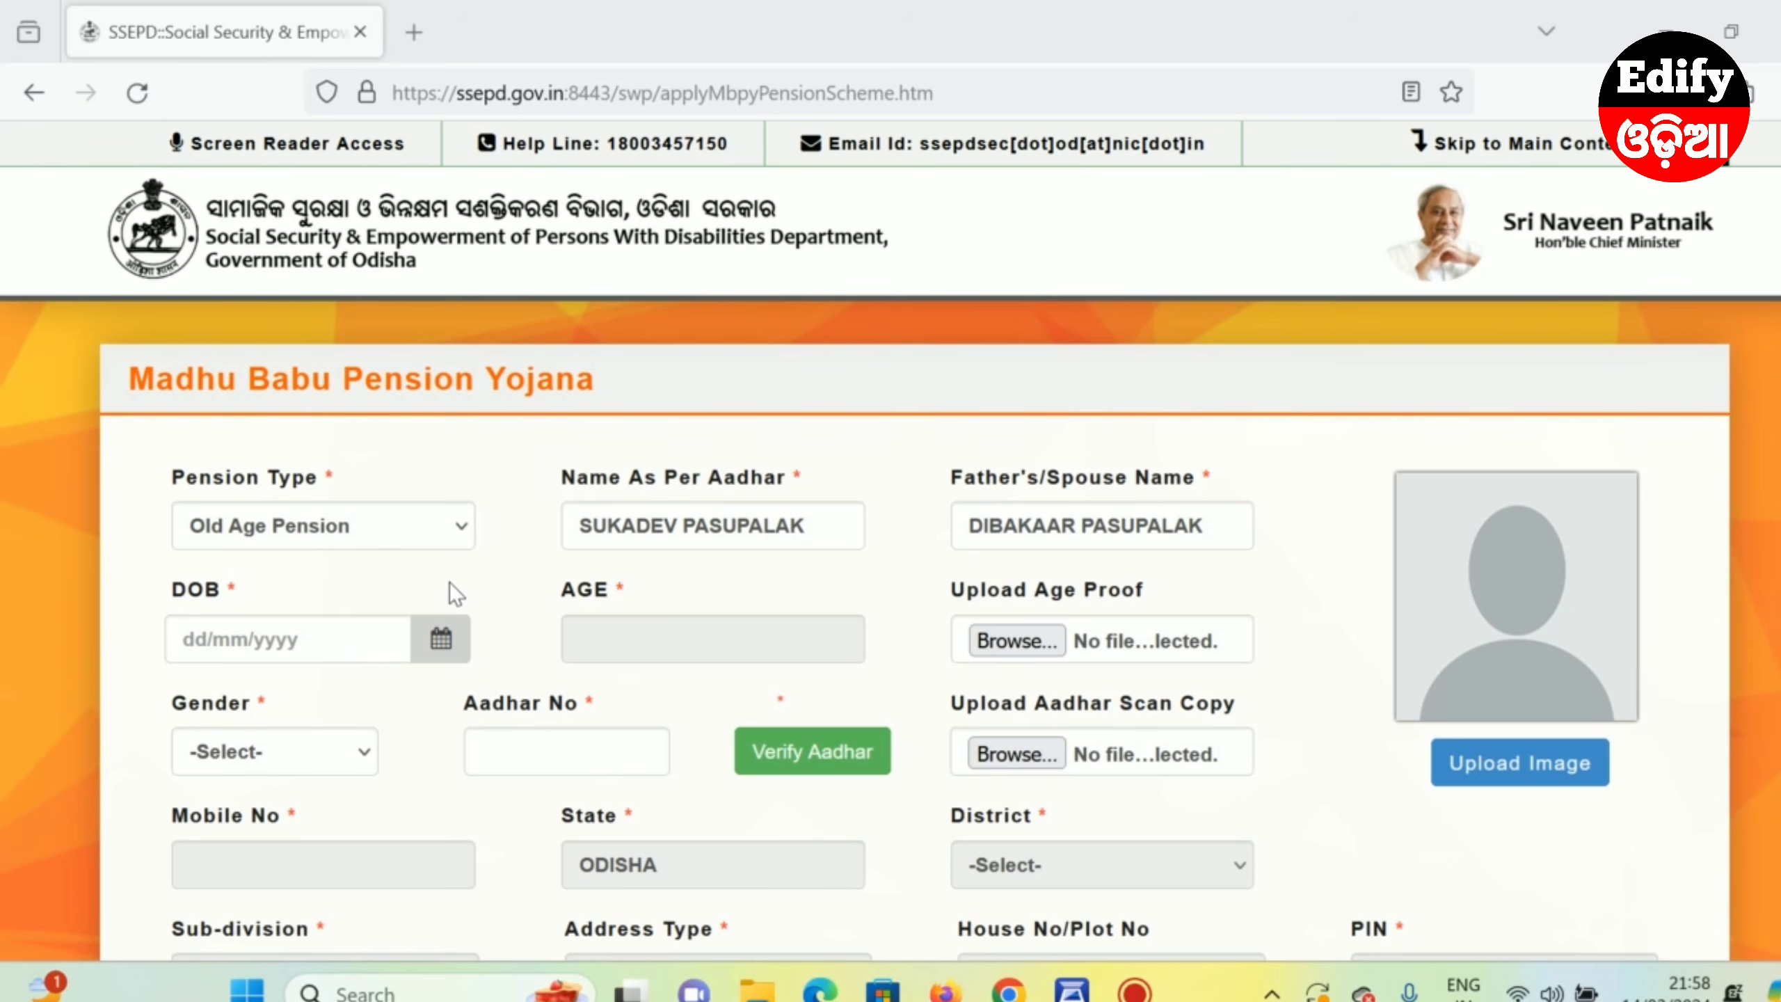
click(442, 650)
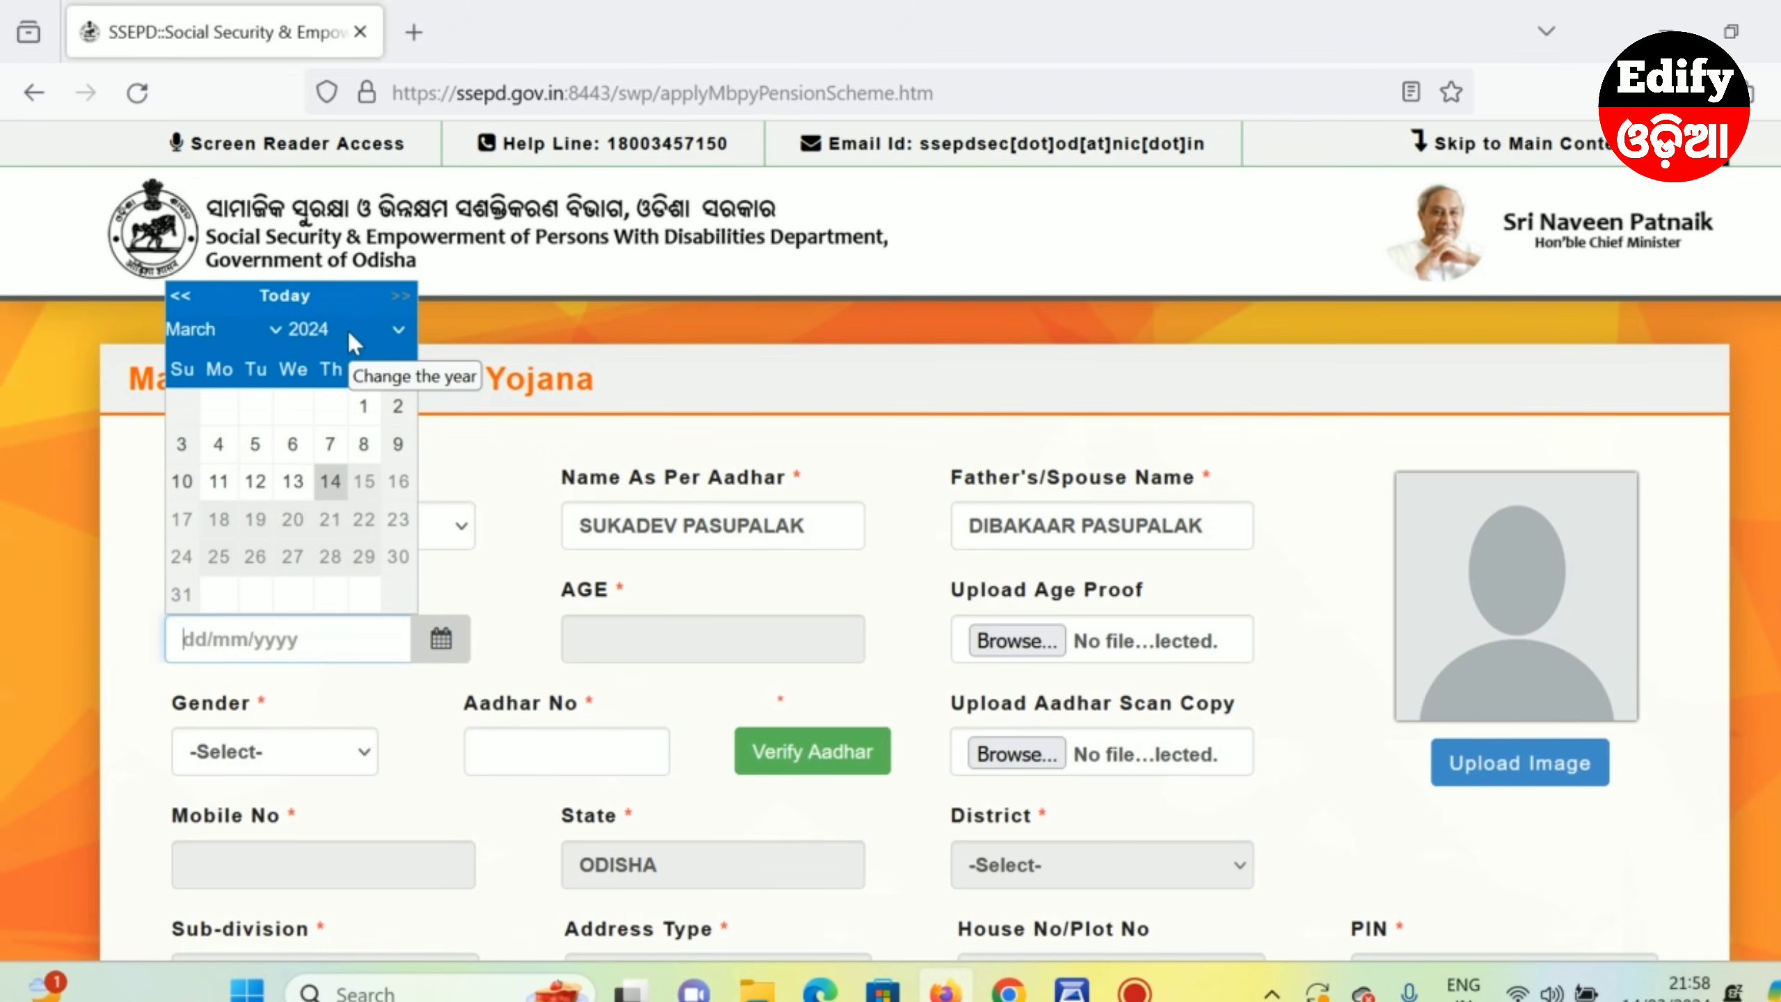
click(346, 331)
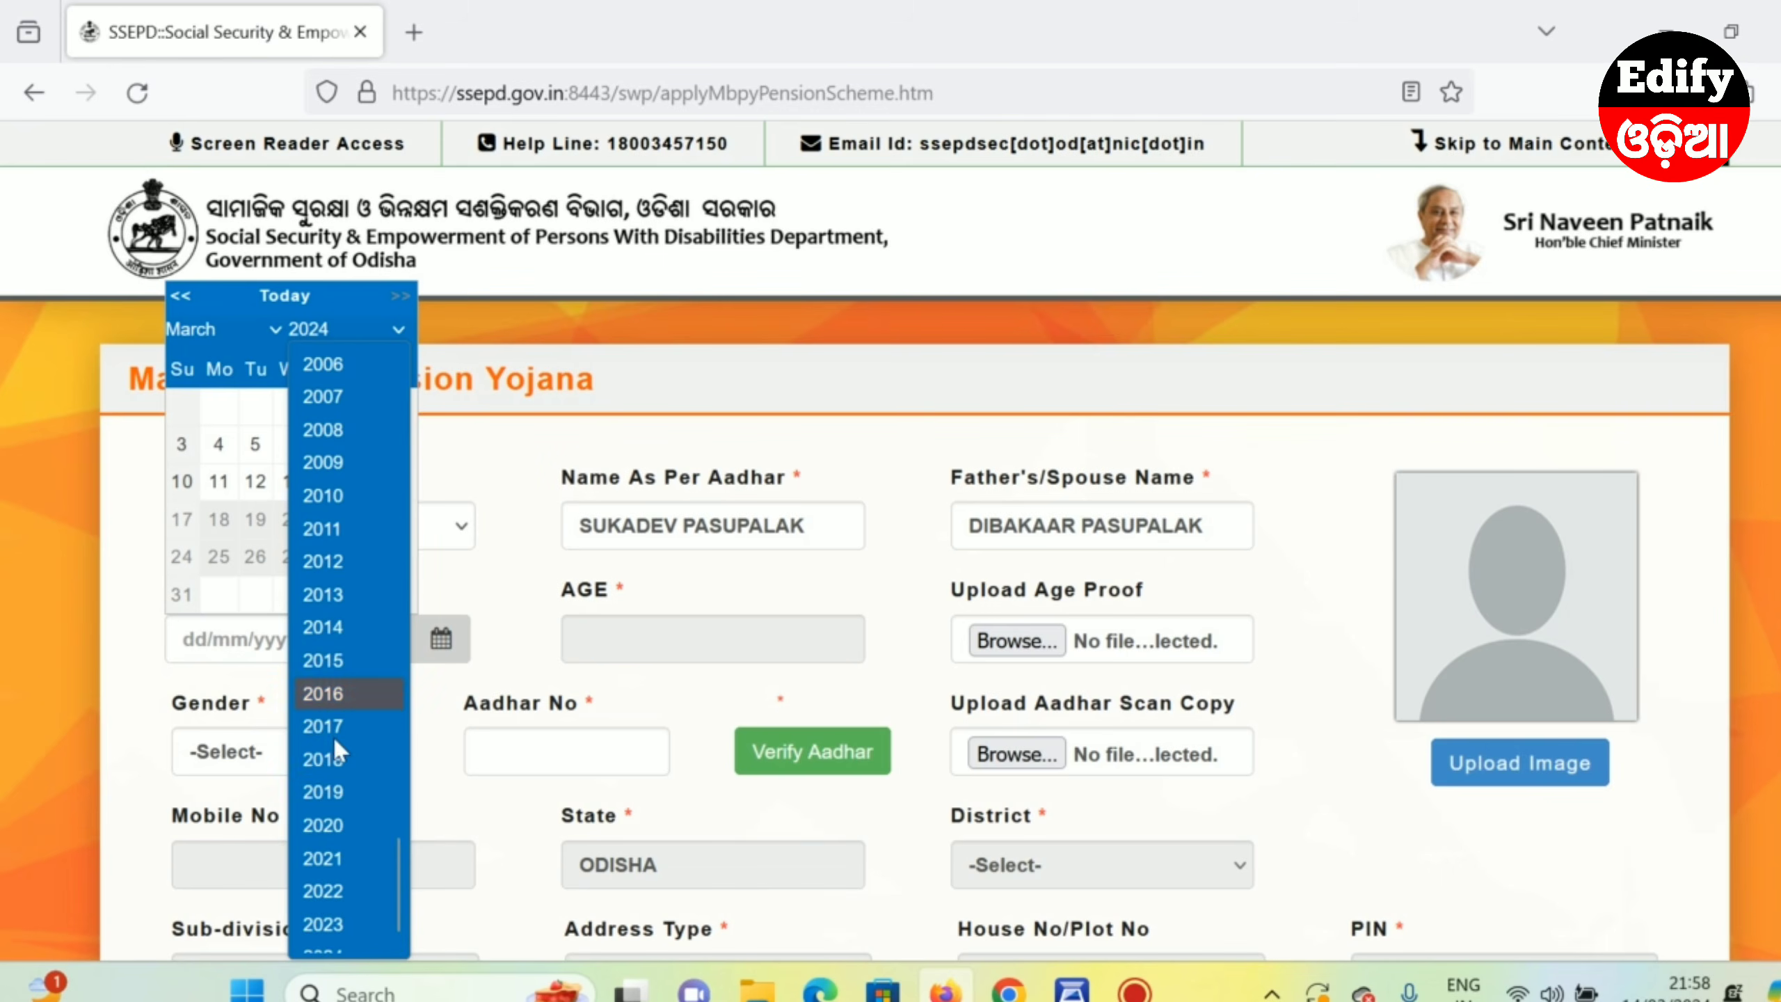
scroll(337, 758, up, 10)
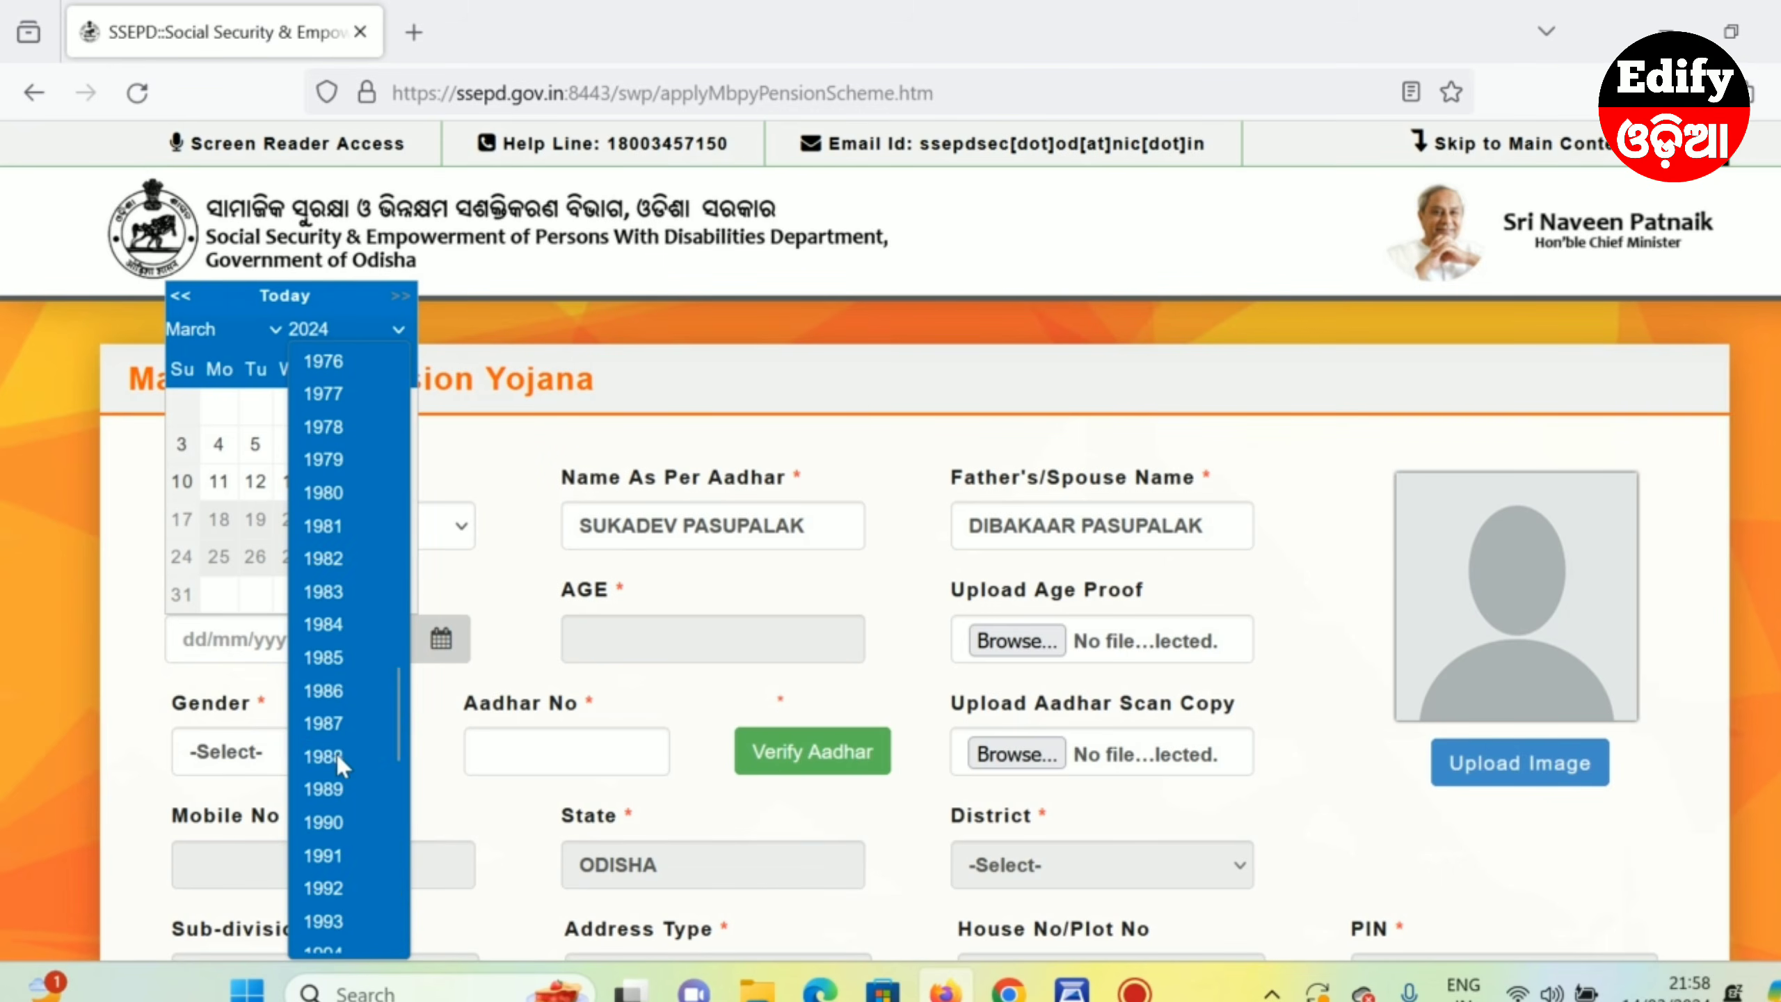
scroll(340, 671, up, 8)
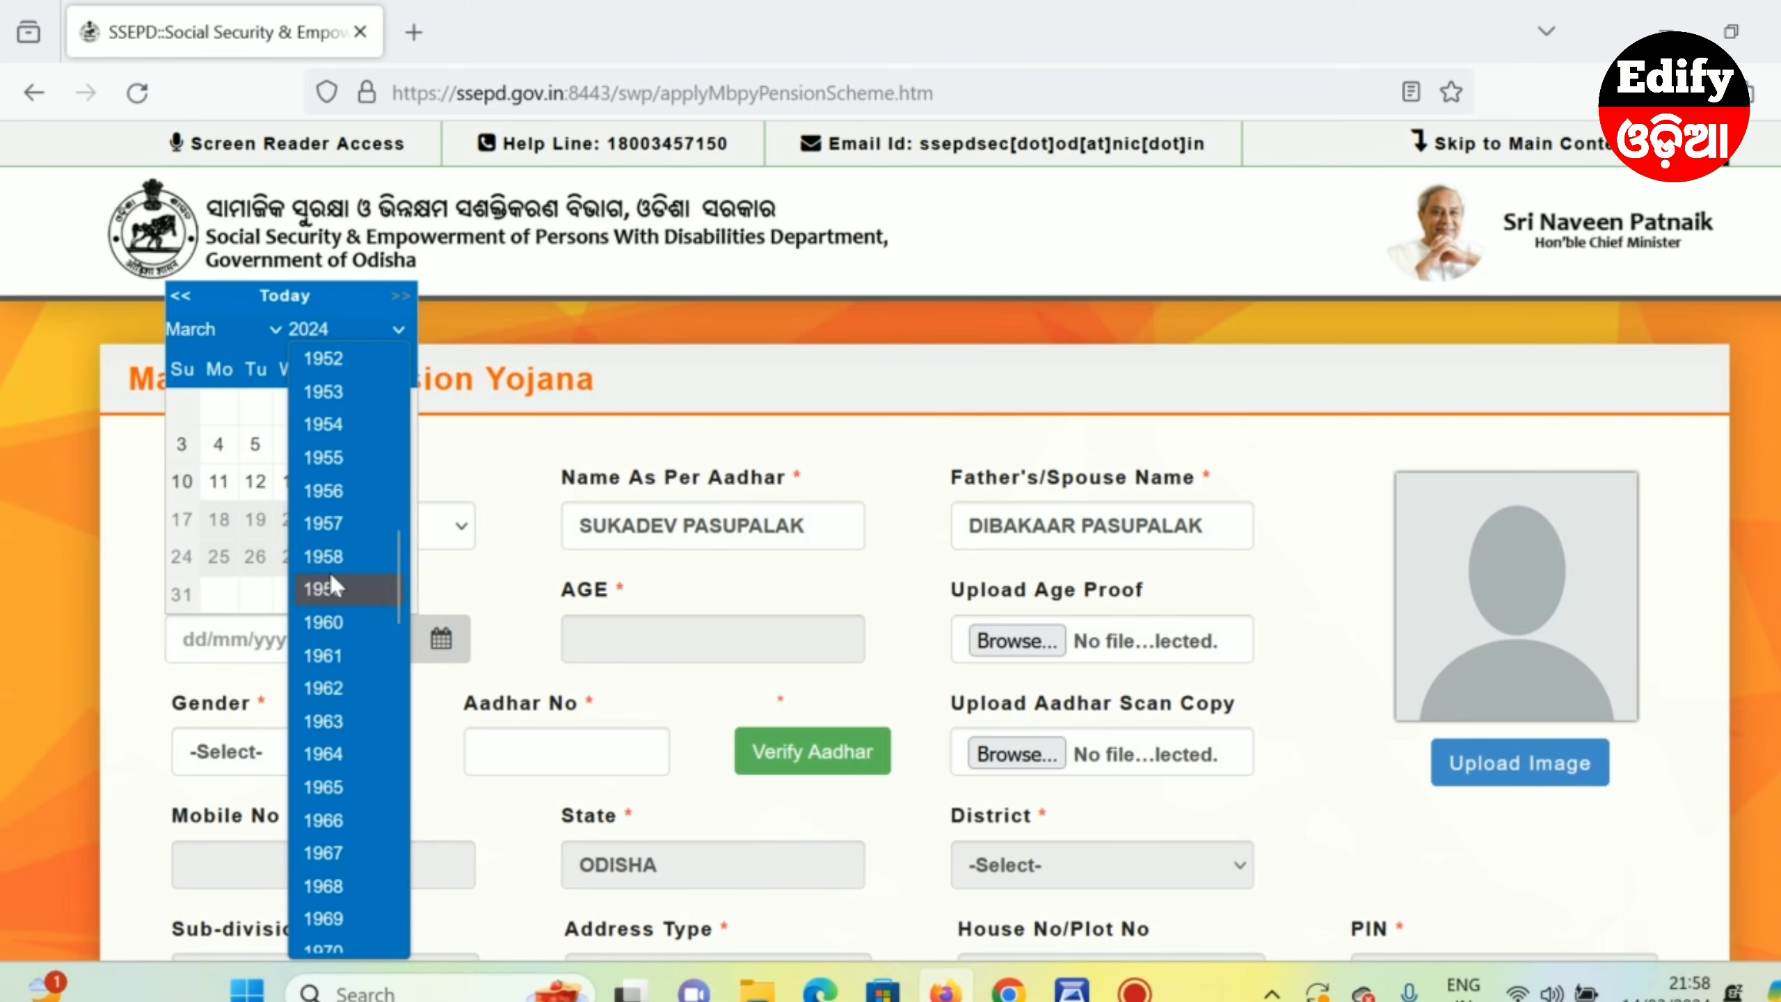
click(330, 459)
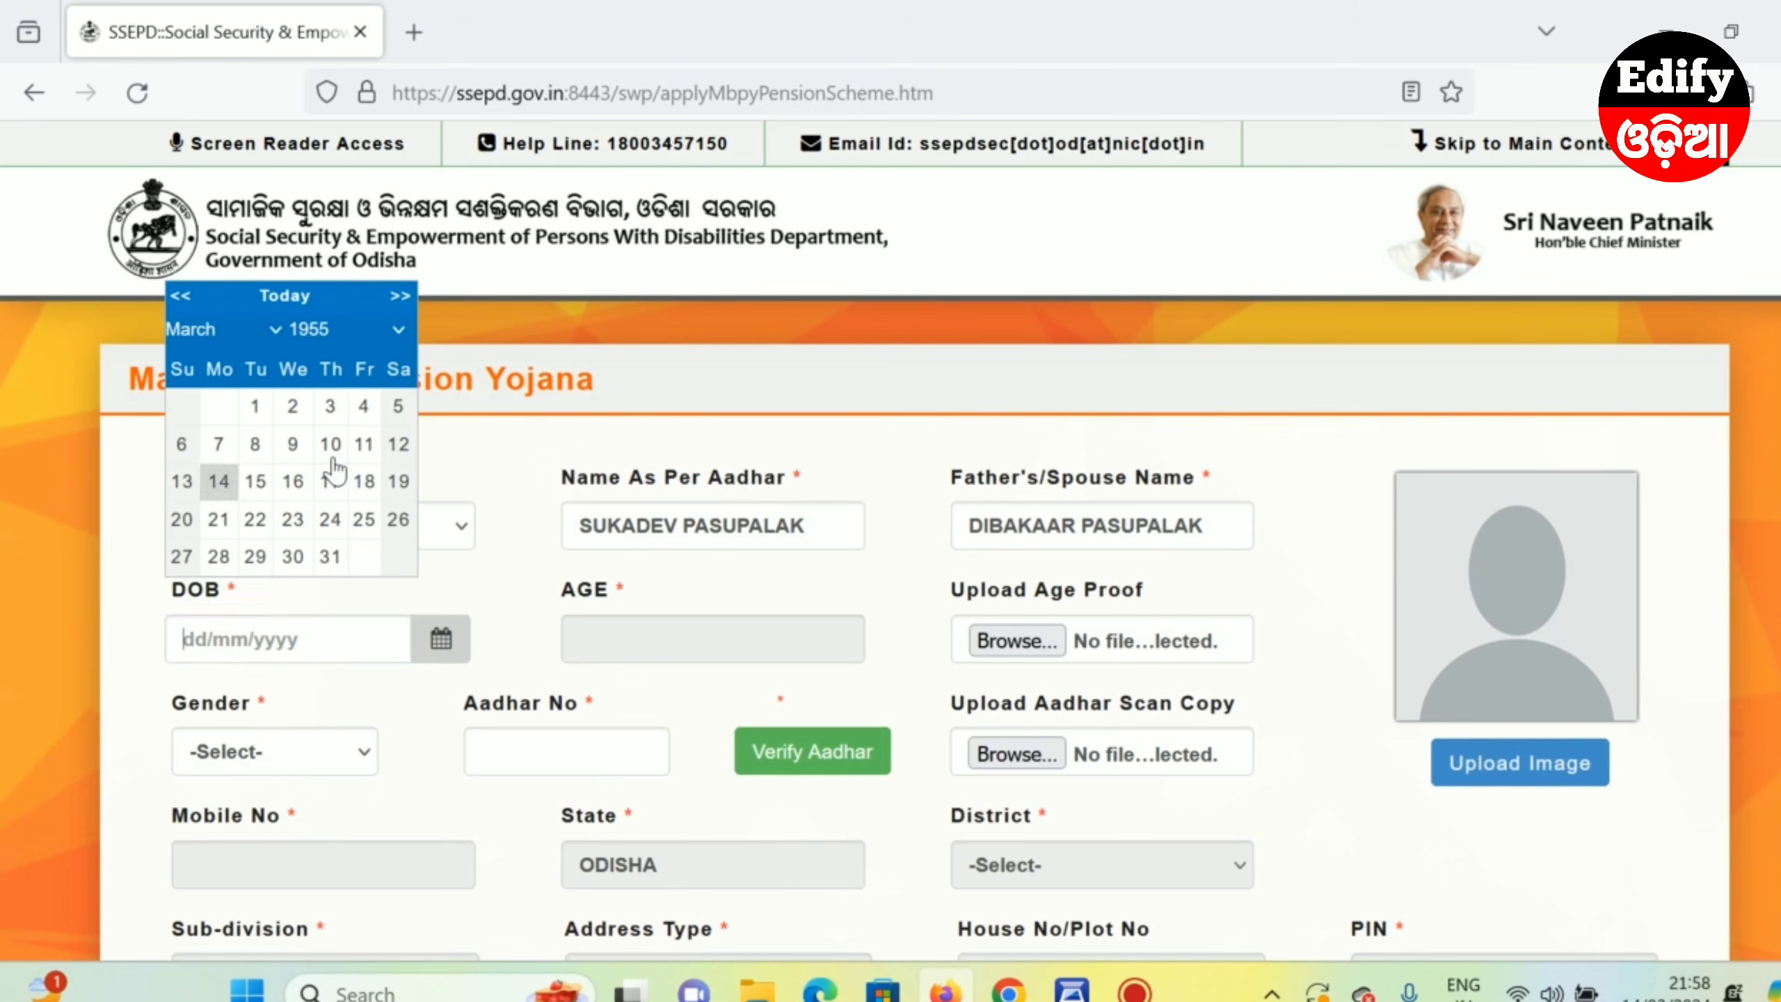
click(254, 331)
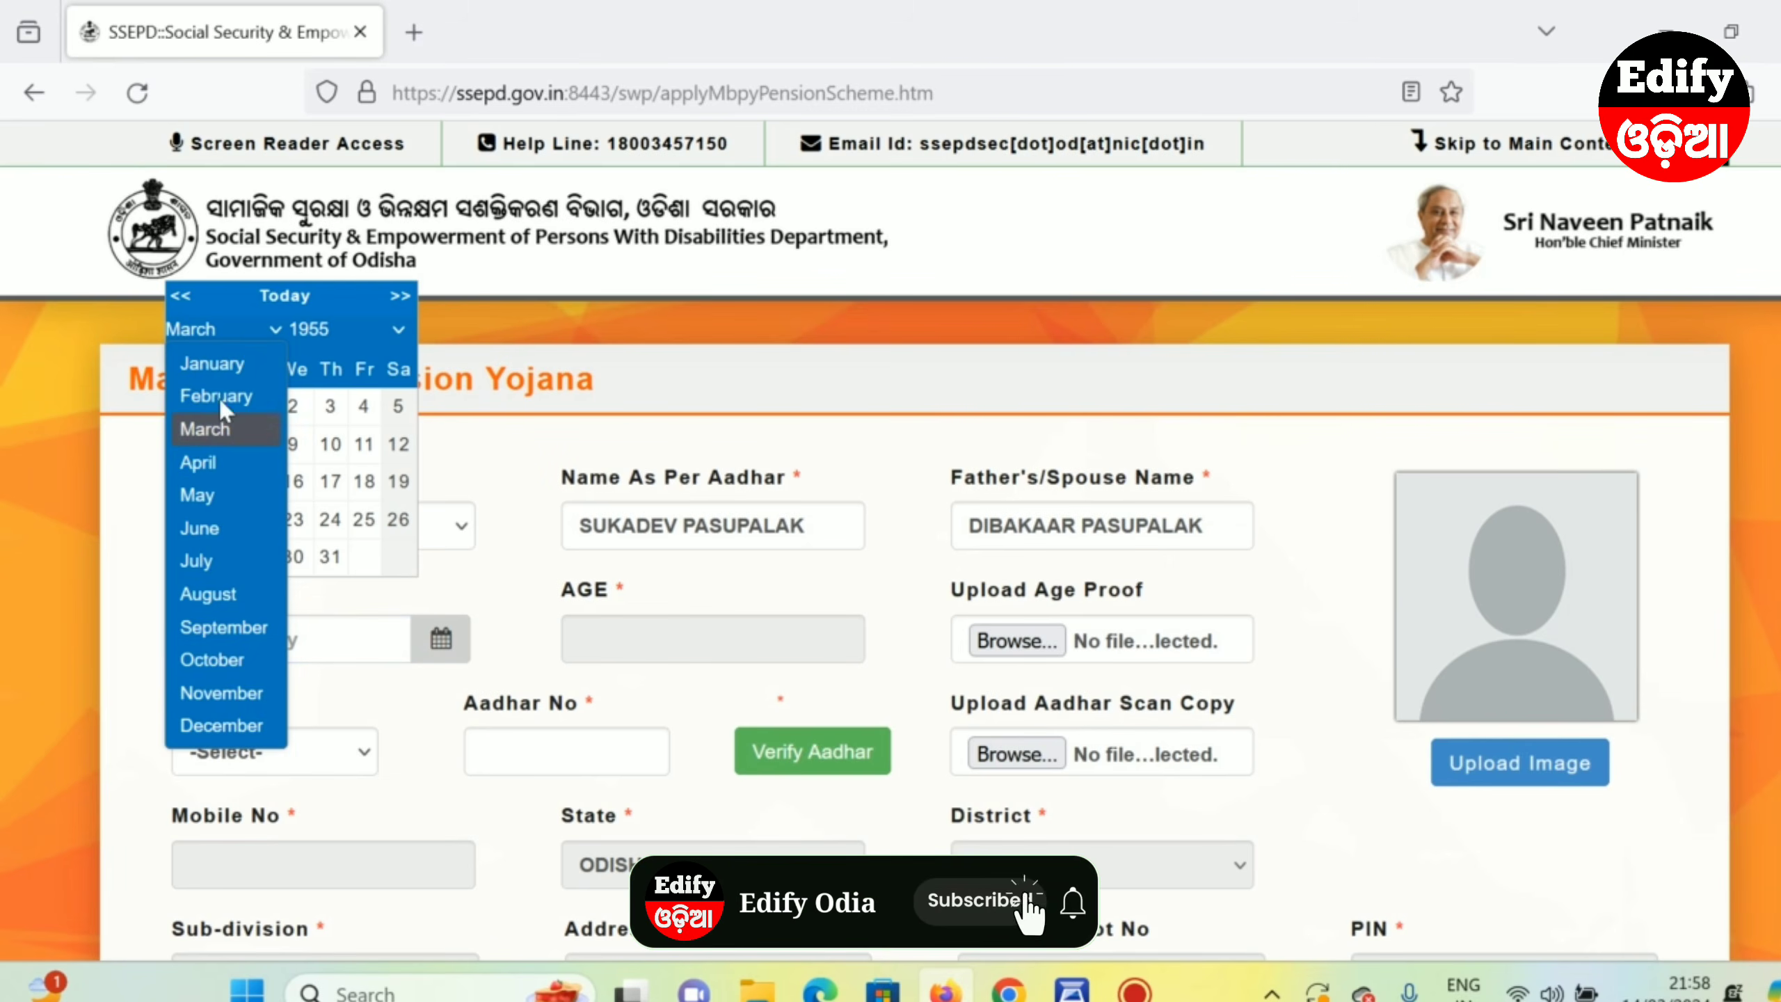
click(229, 363)
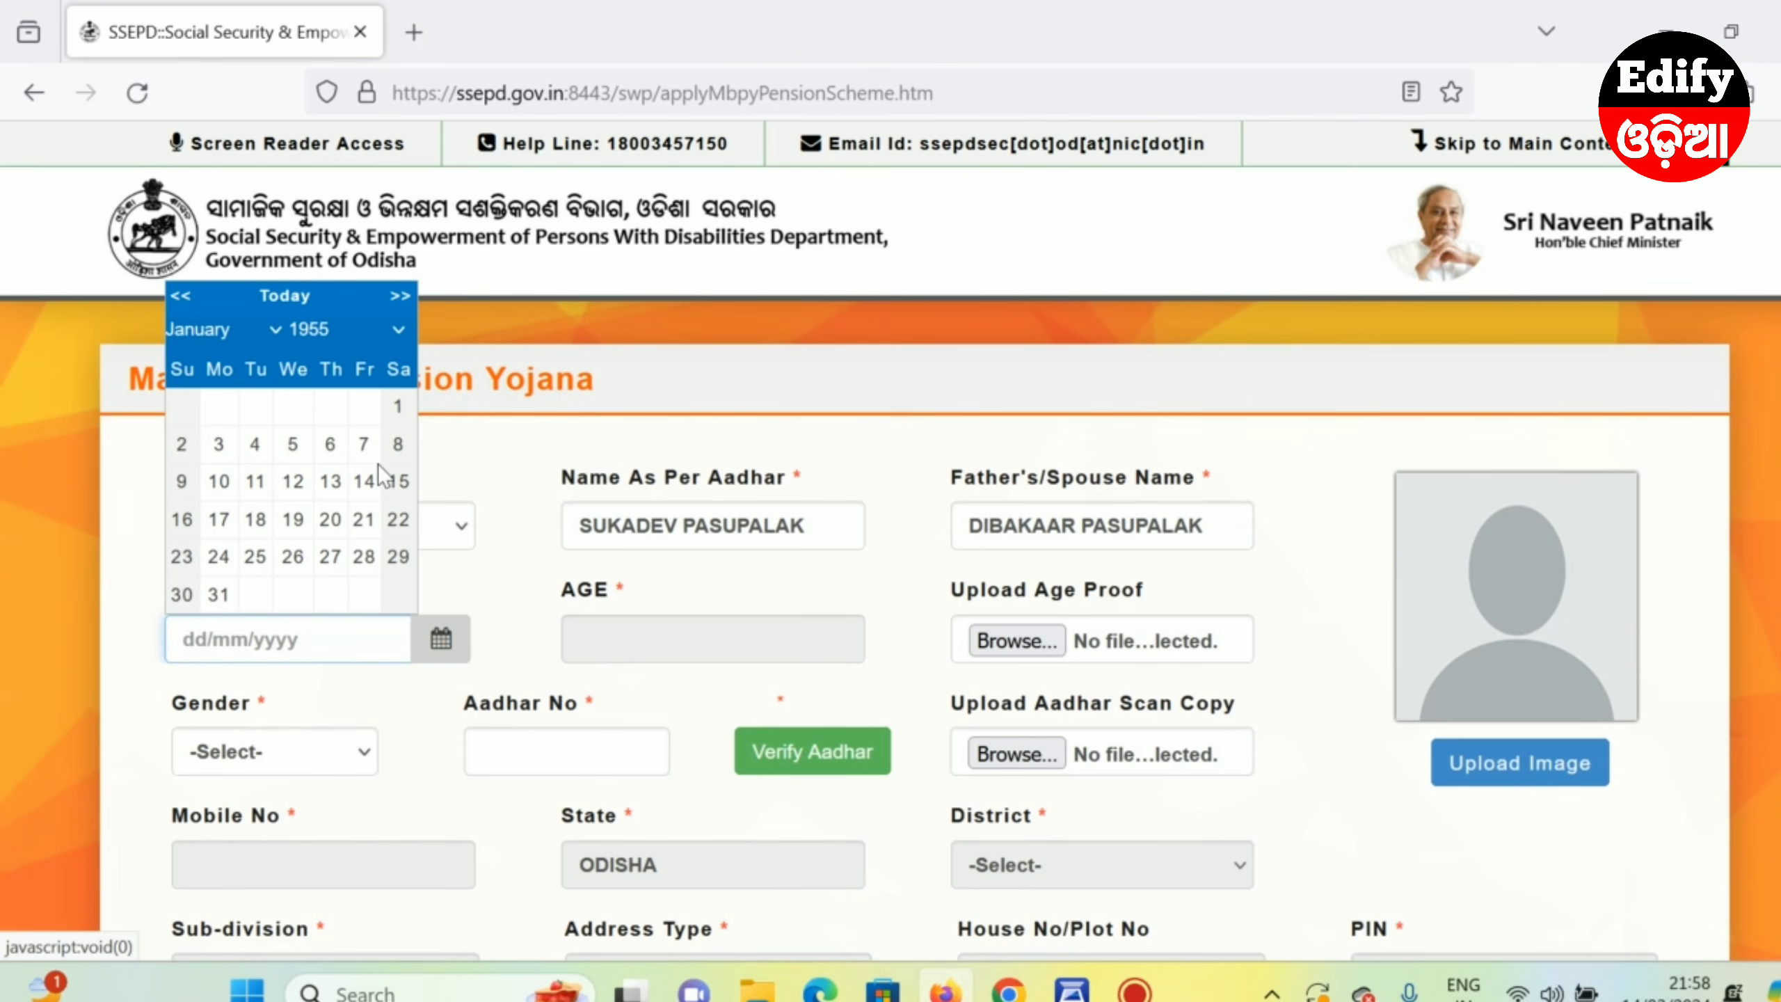
click(394, 414)
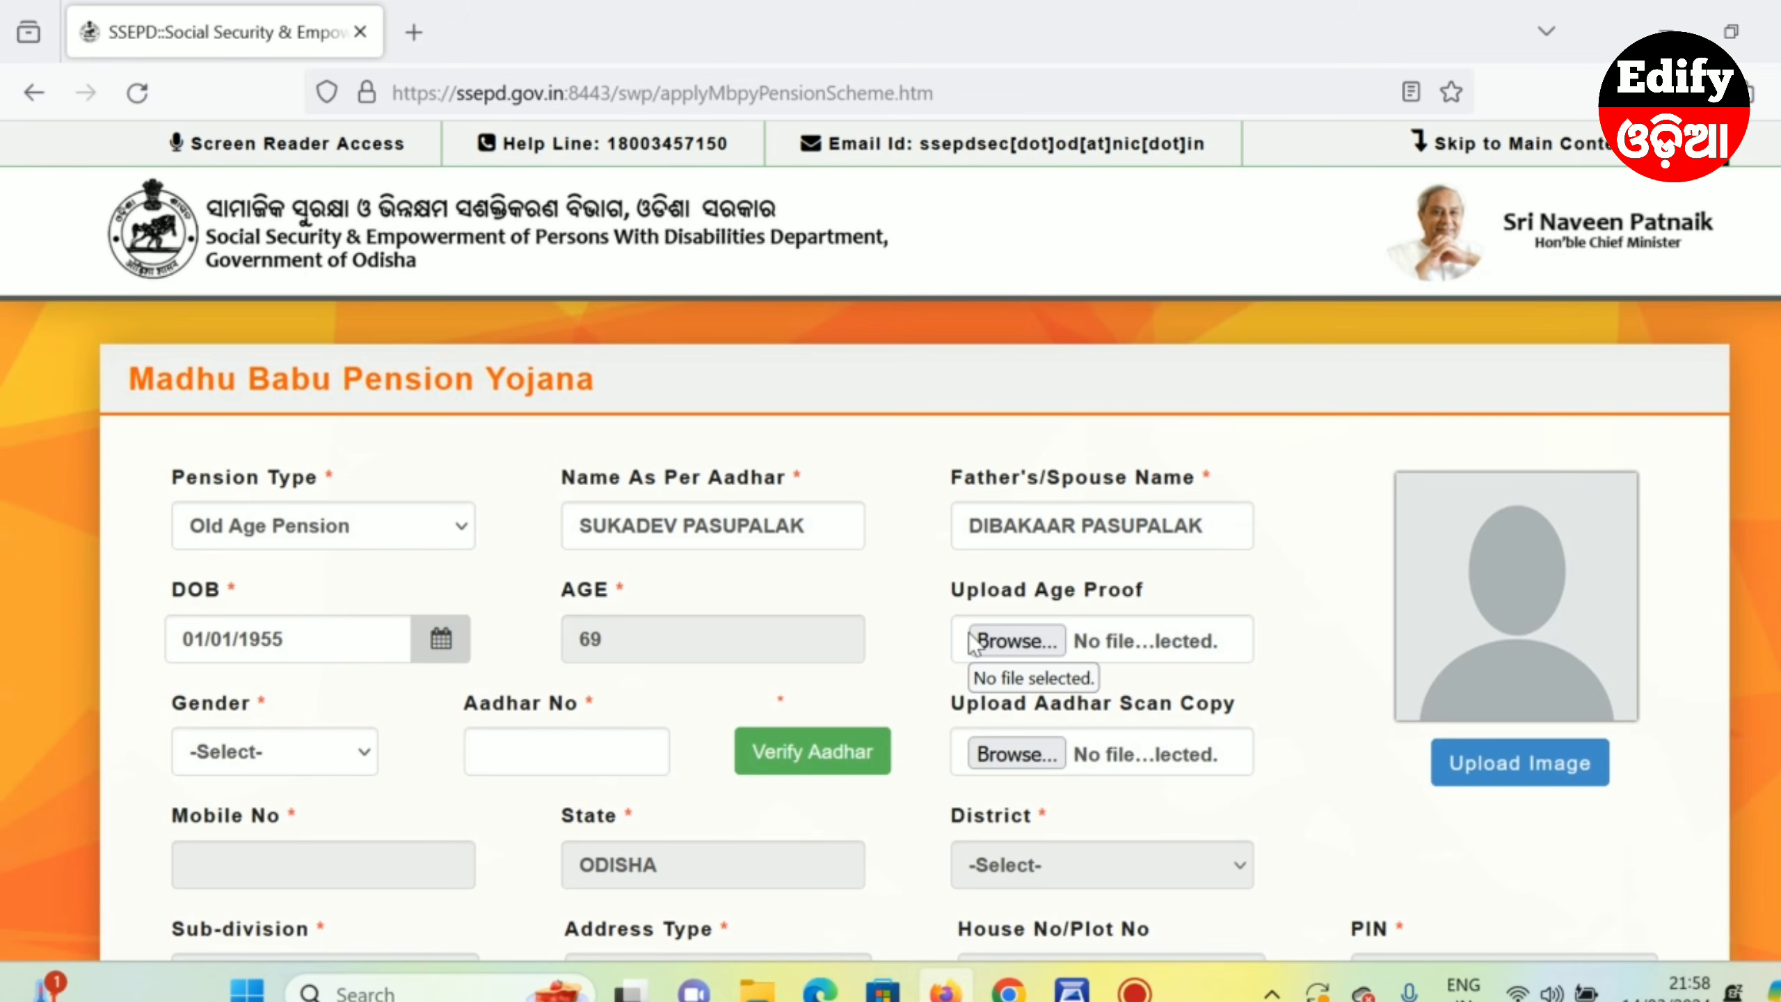
click(1015, 641)
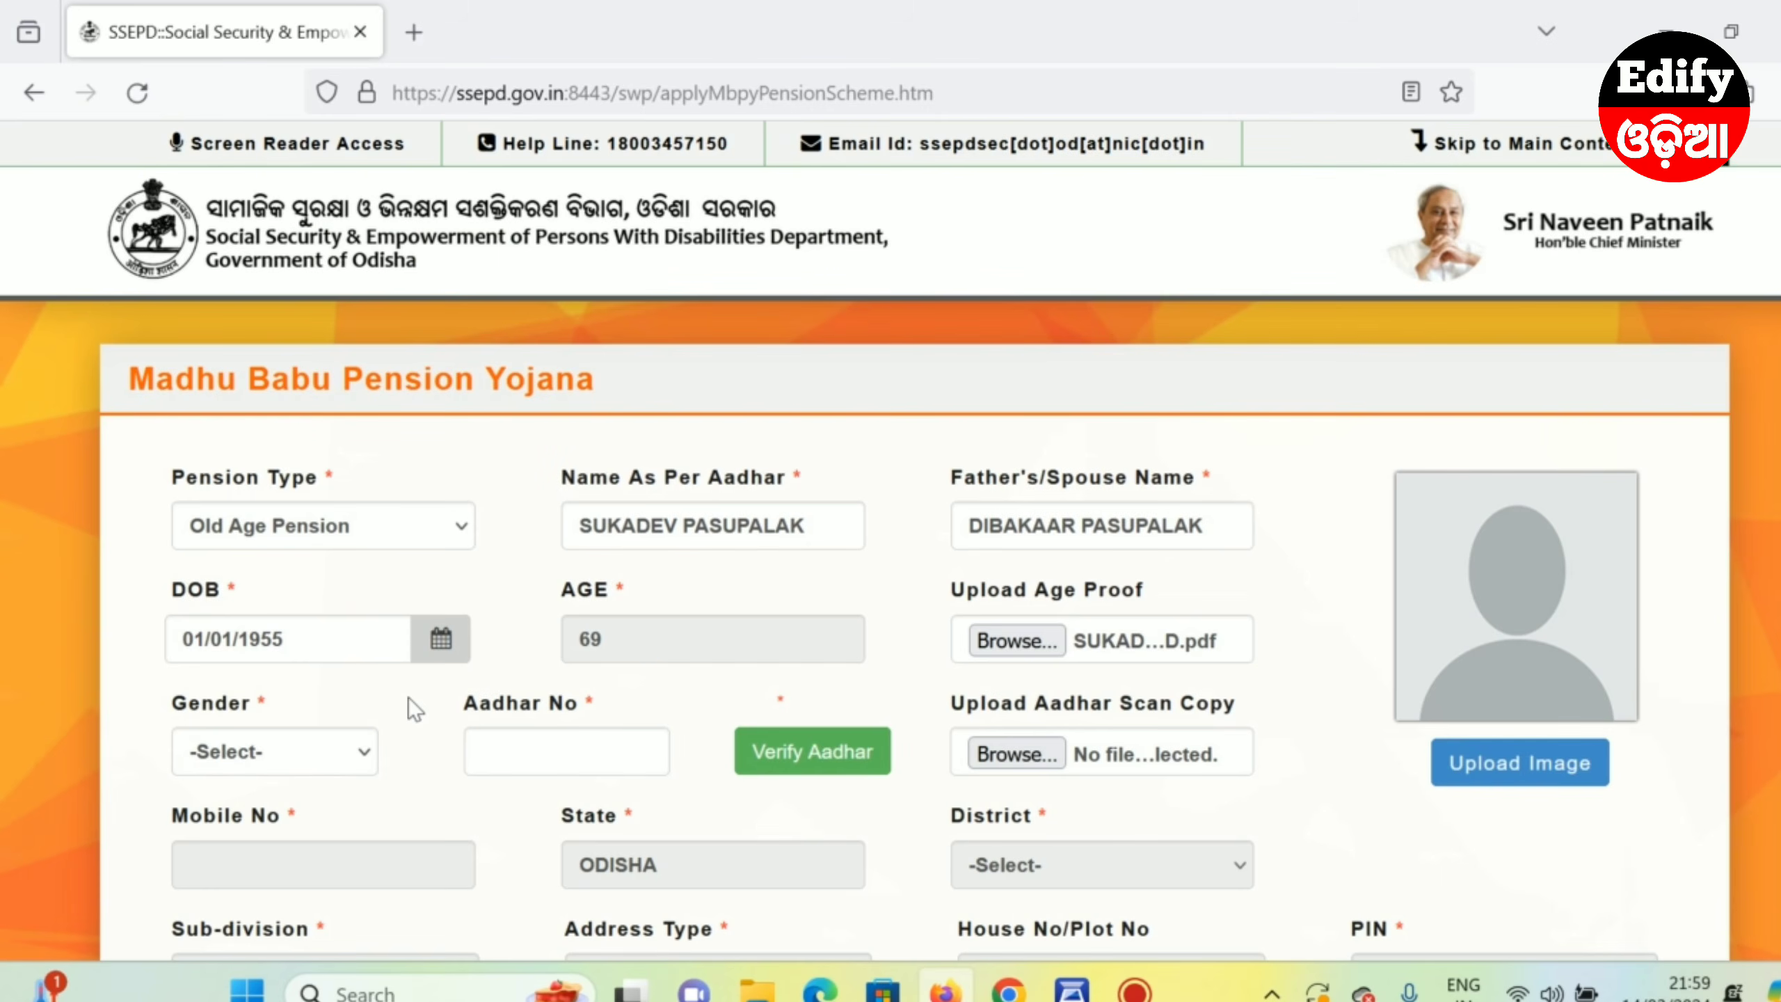
click(228, 765)
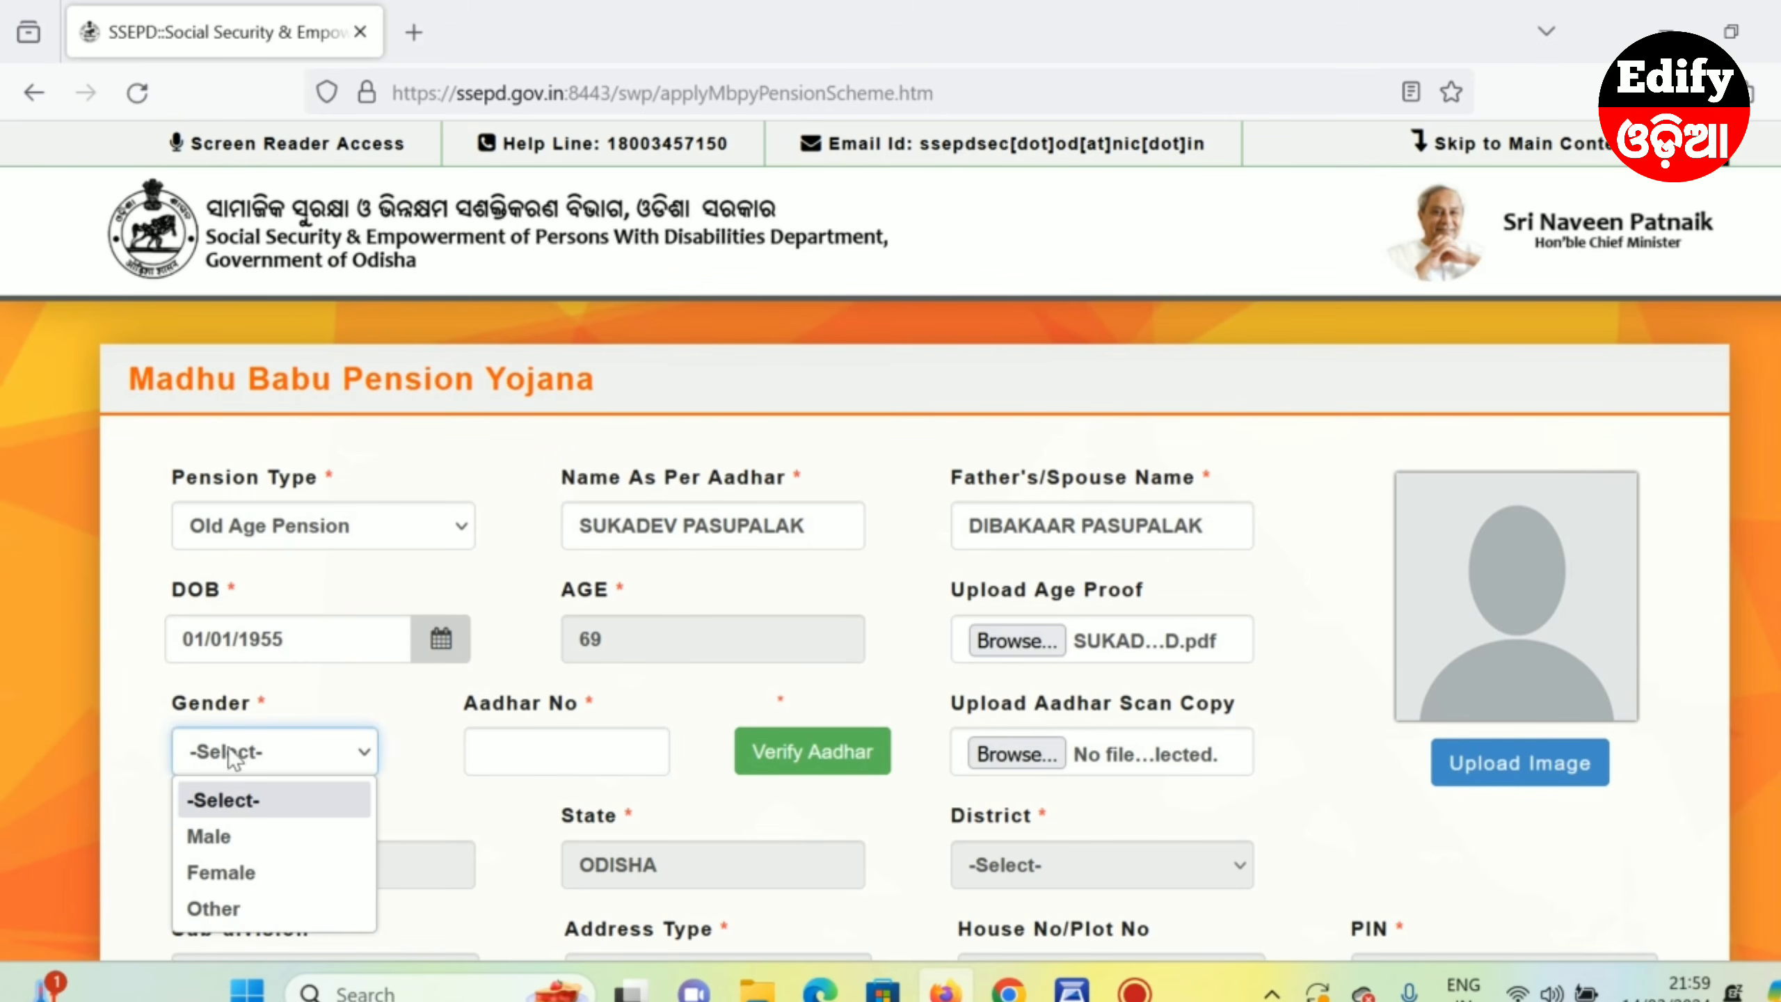
- Select Male gender, fill in the saved Aadhaar number and verify it successfully
click(225, 838)
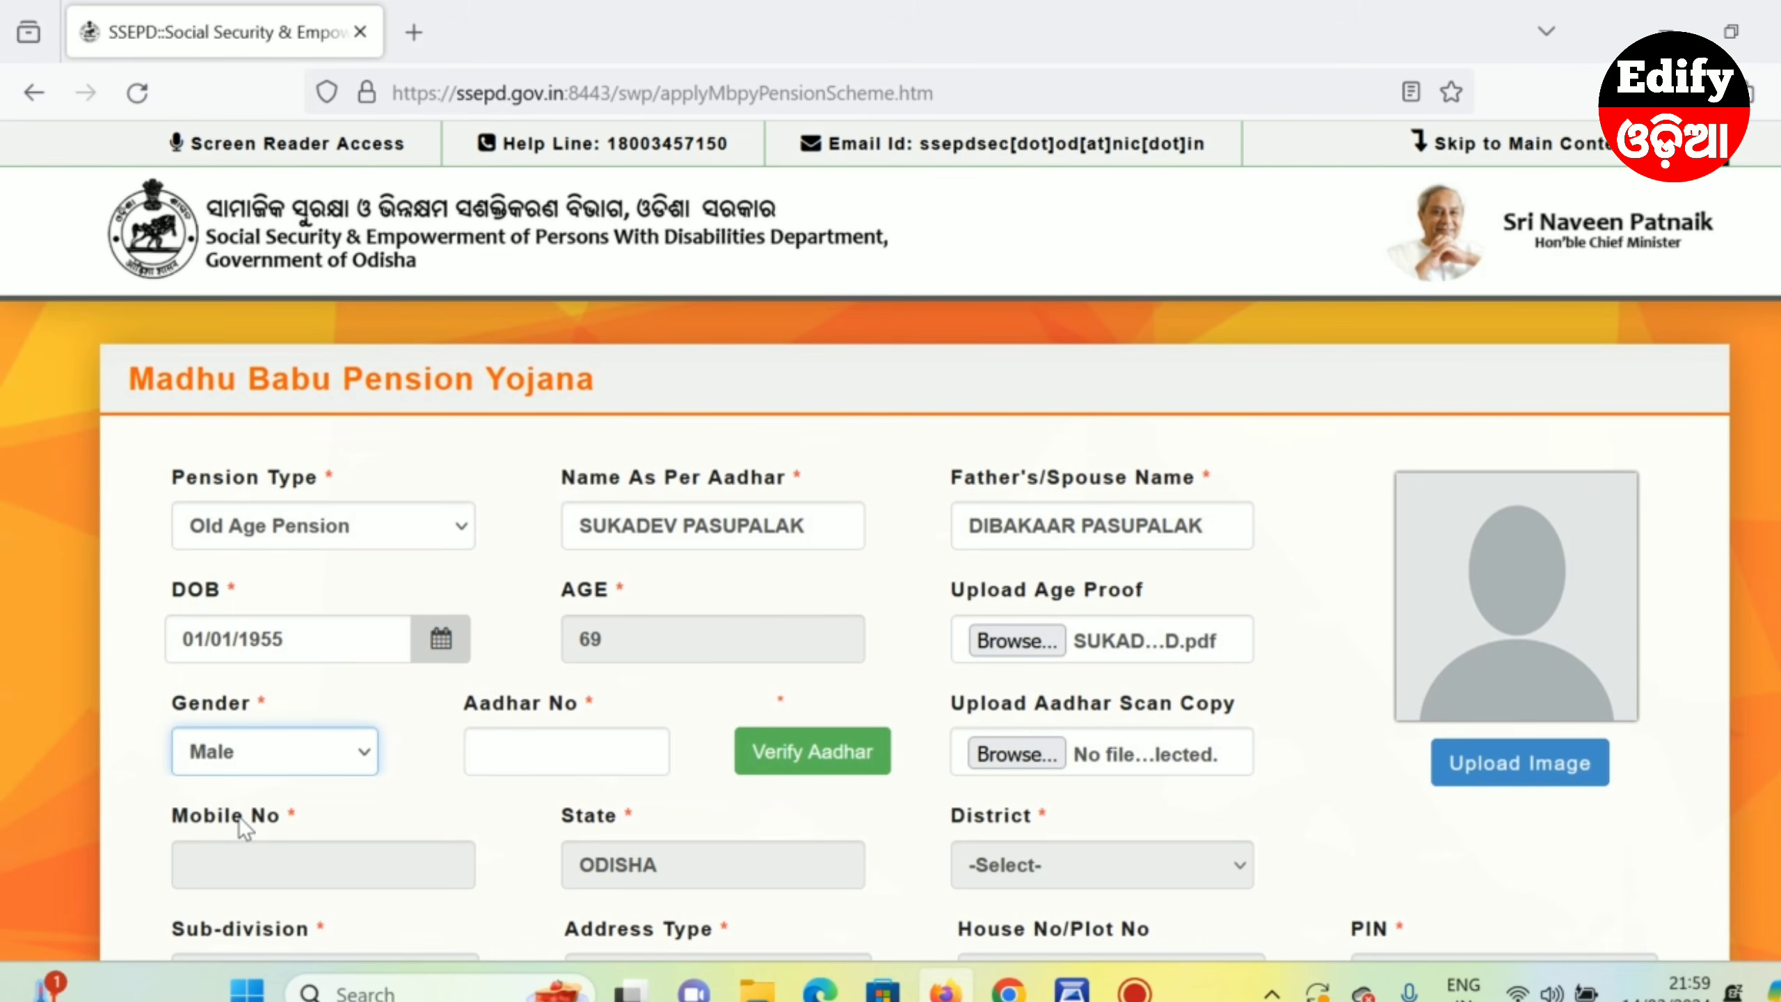
click(520, 749)
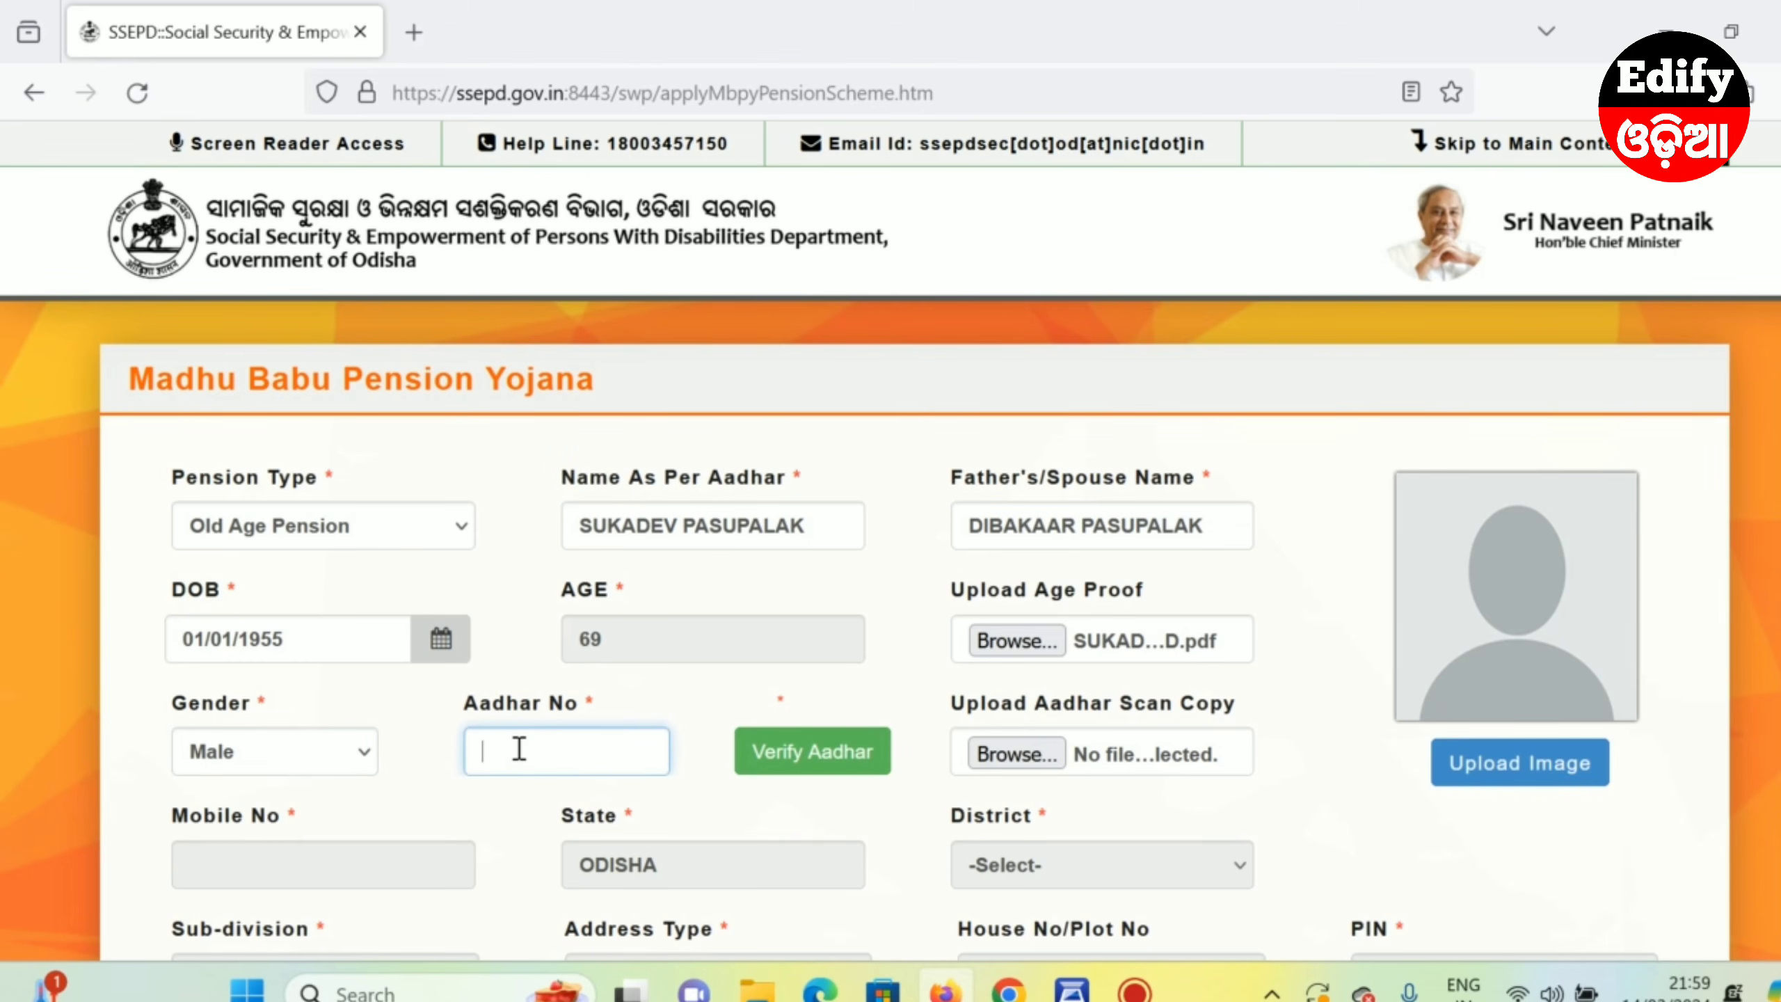
click(519, 750)
click(531, 787)
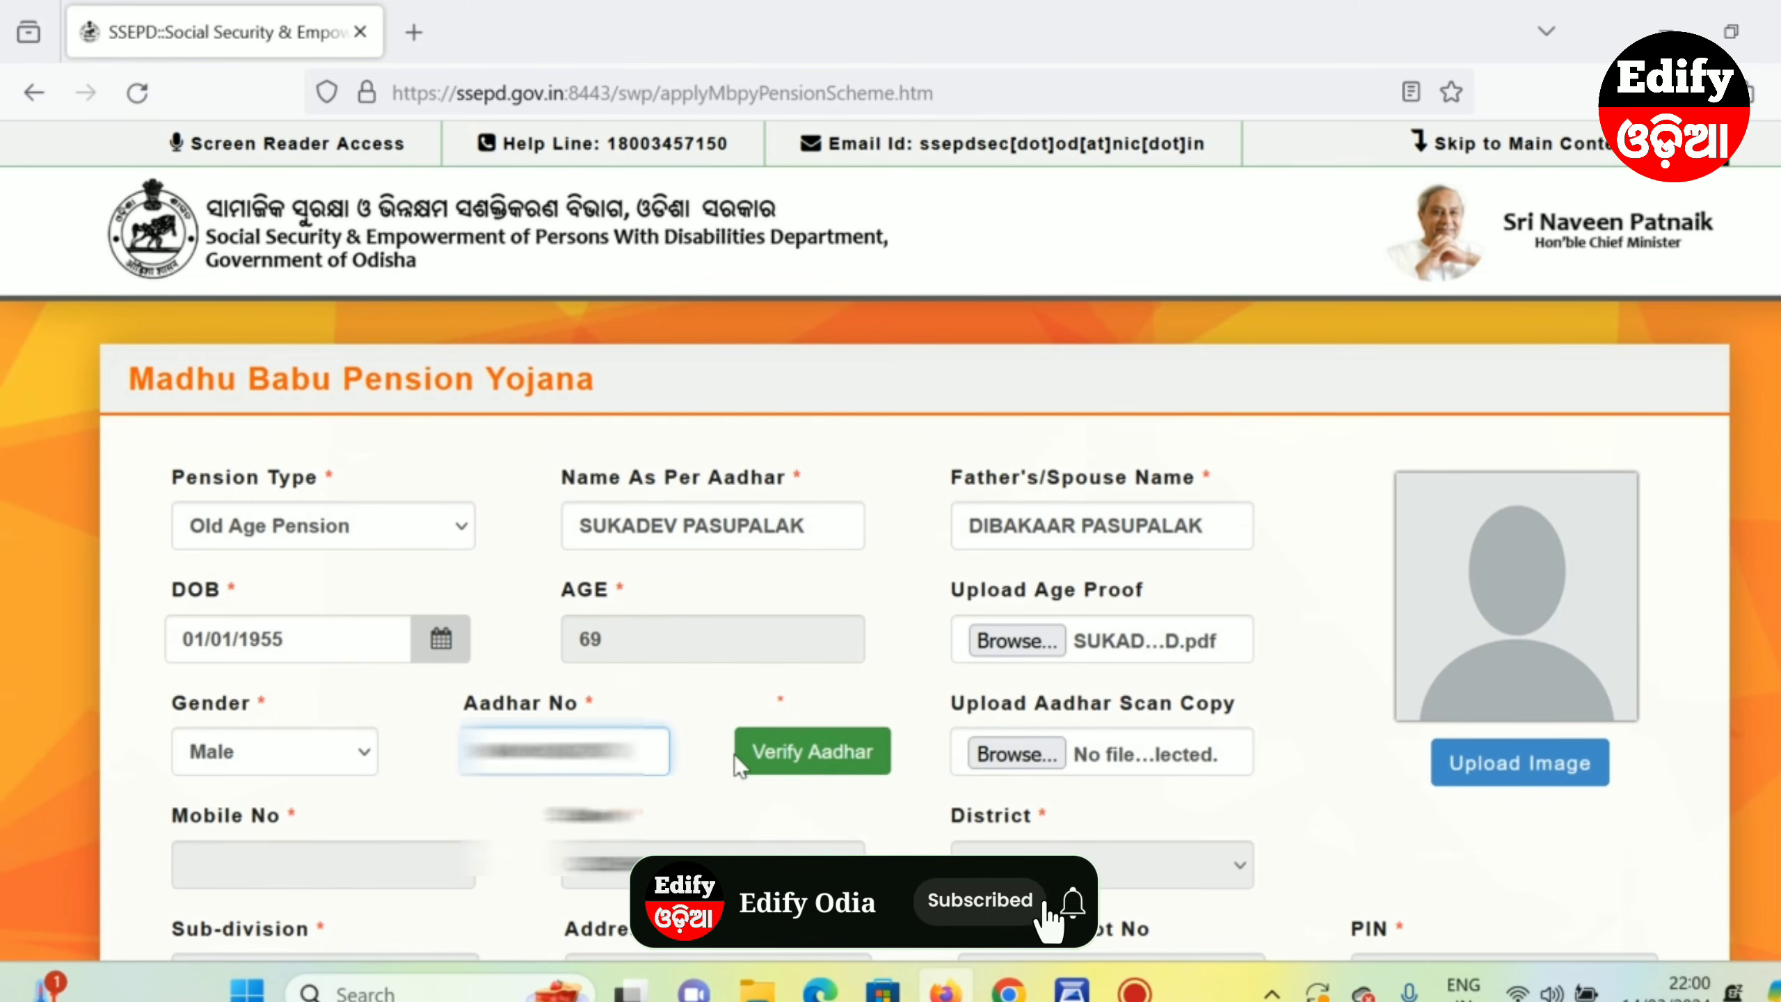
click(803, 754)
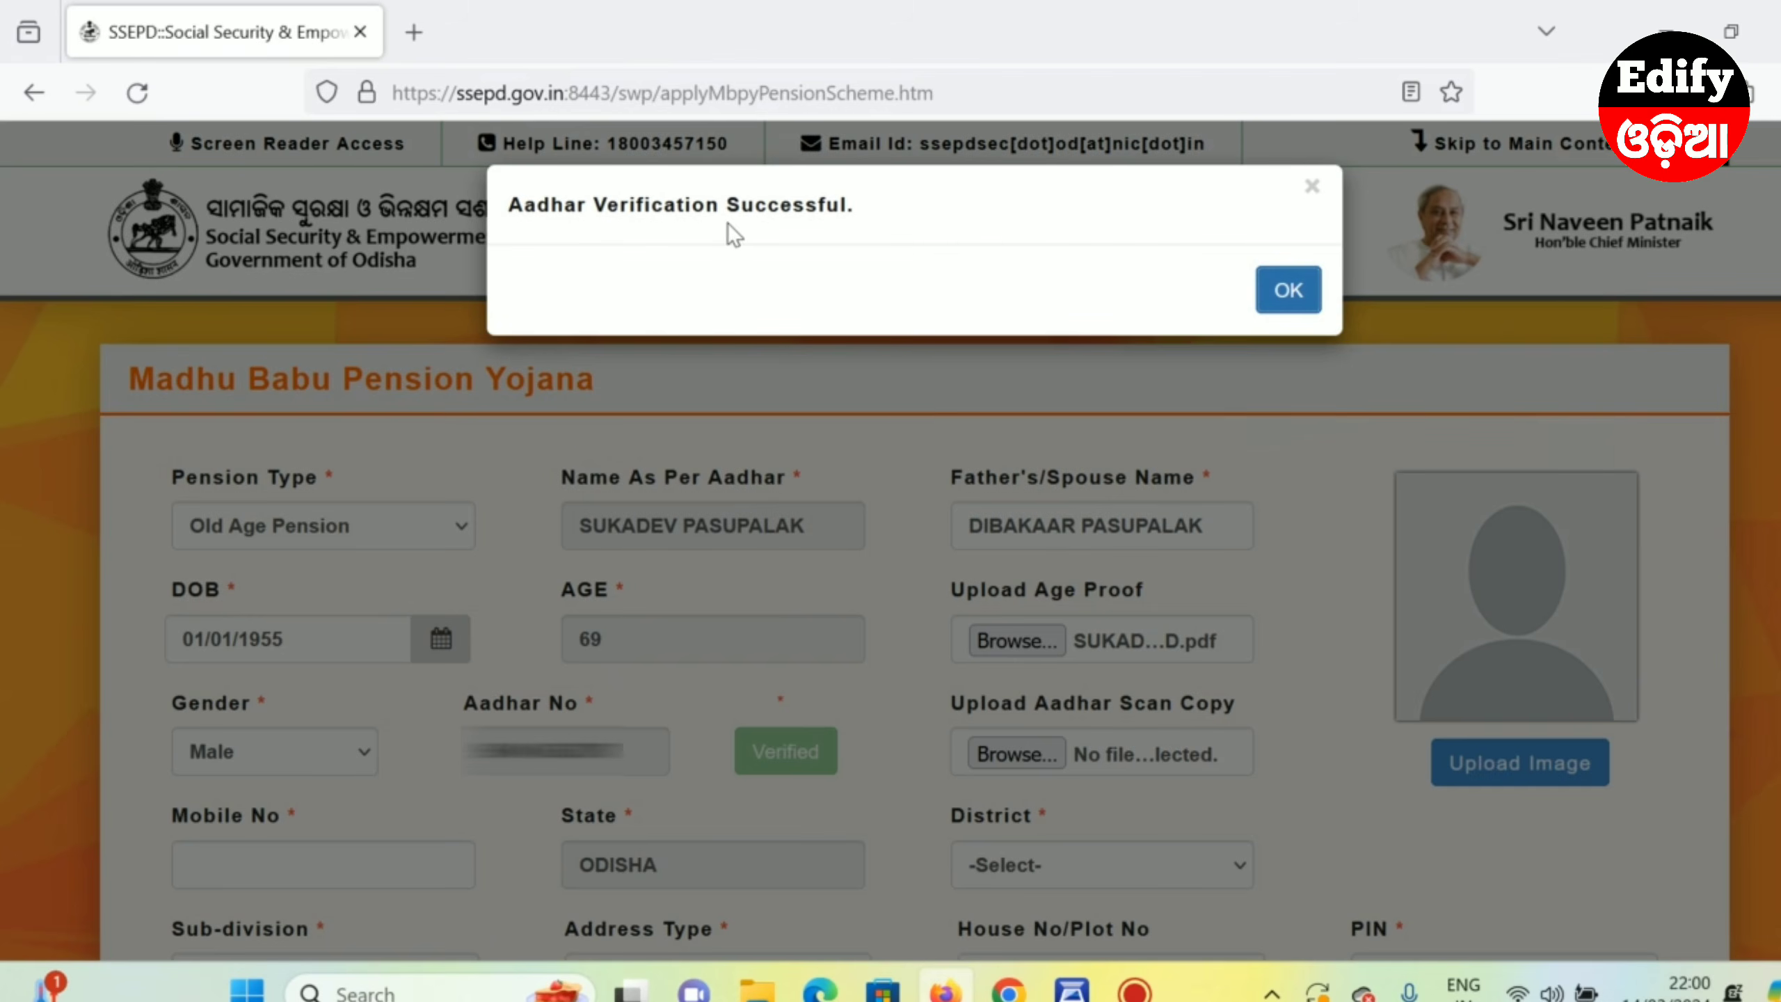
click(1288, 294)
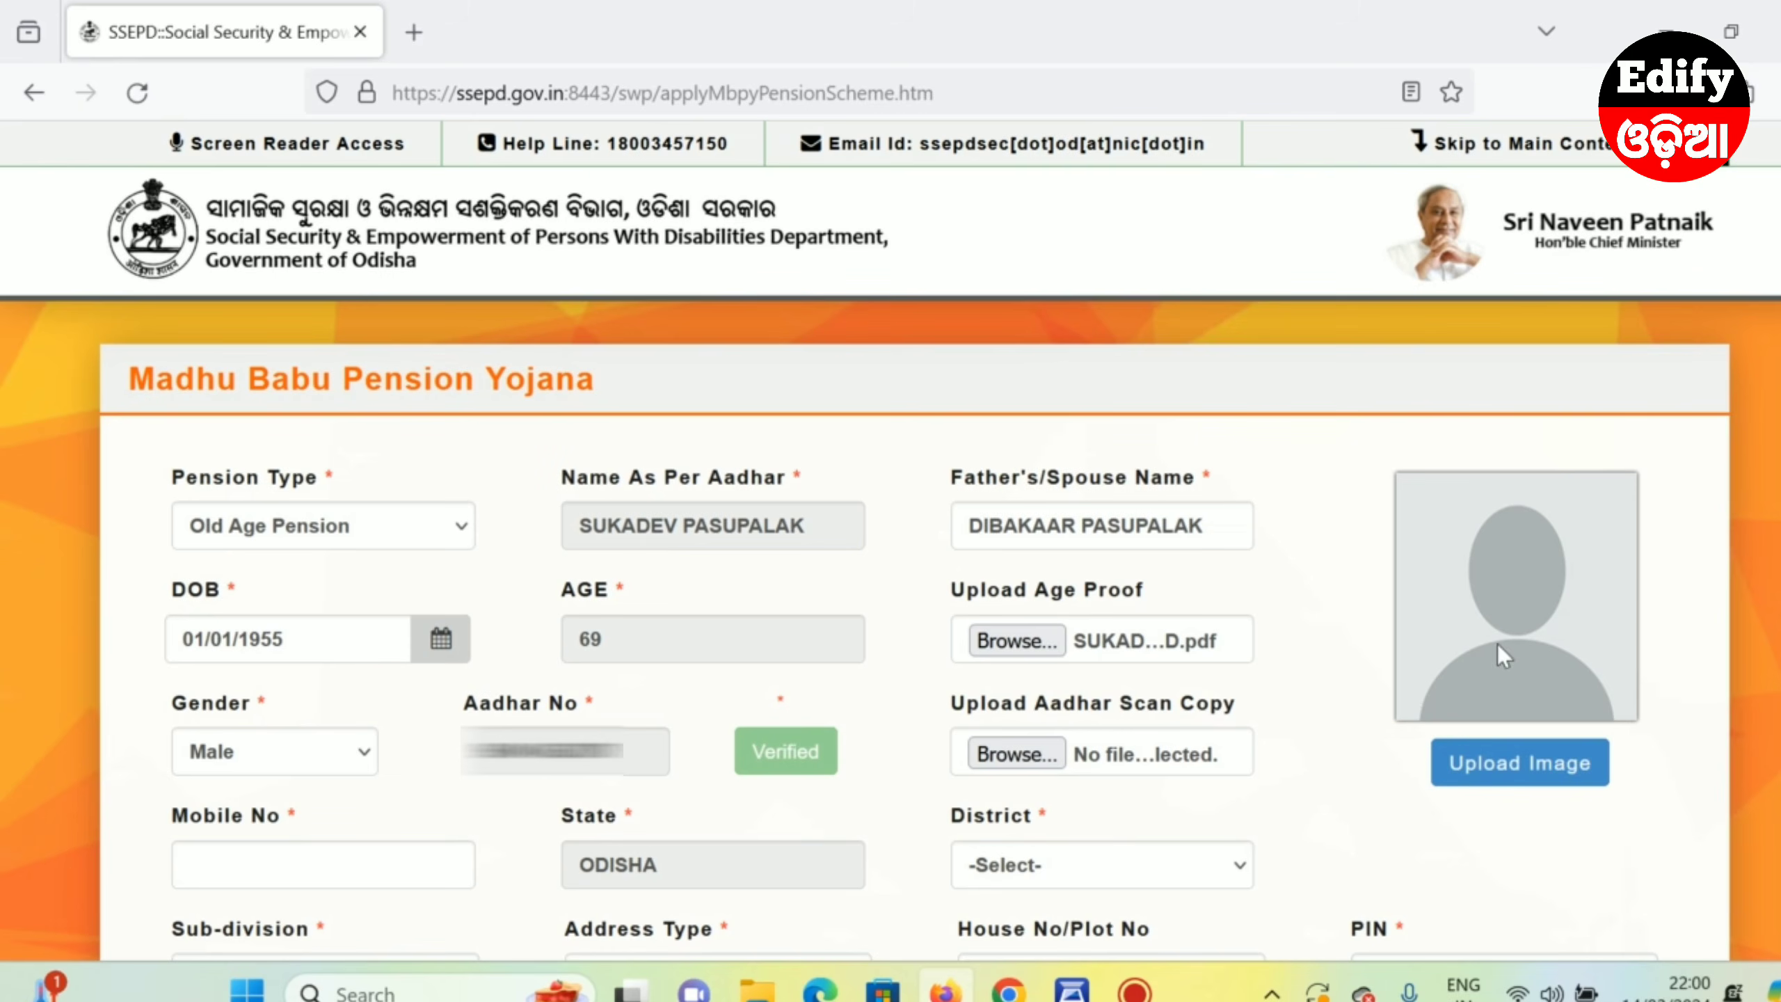
- Upload the applicant's photo and Aadhaar scan PDF, then begin the mobile number field
click(1528, 755)
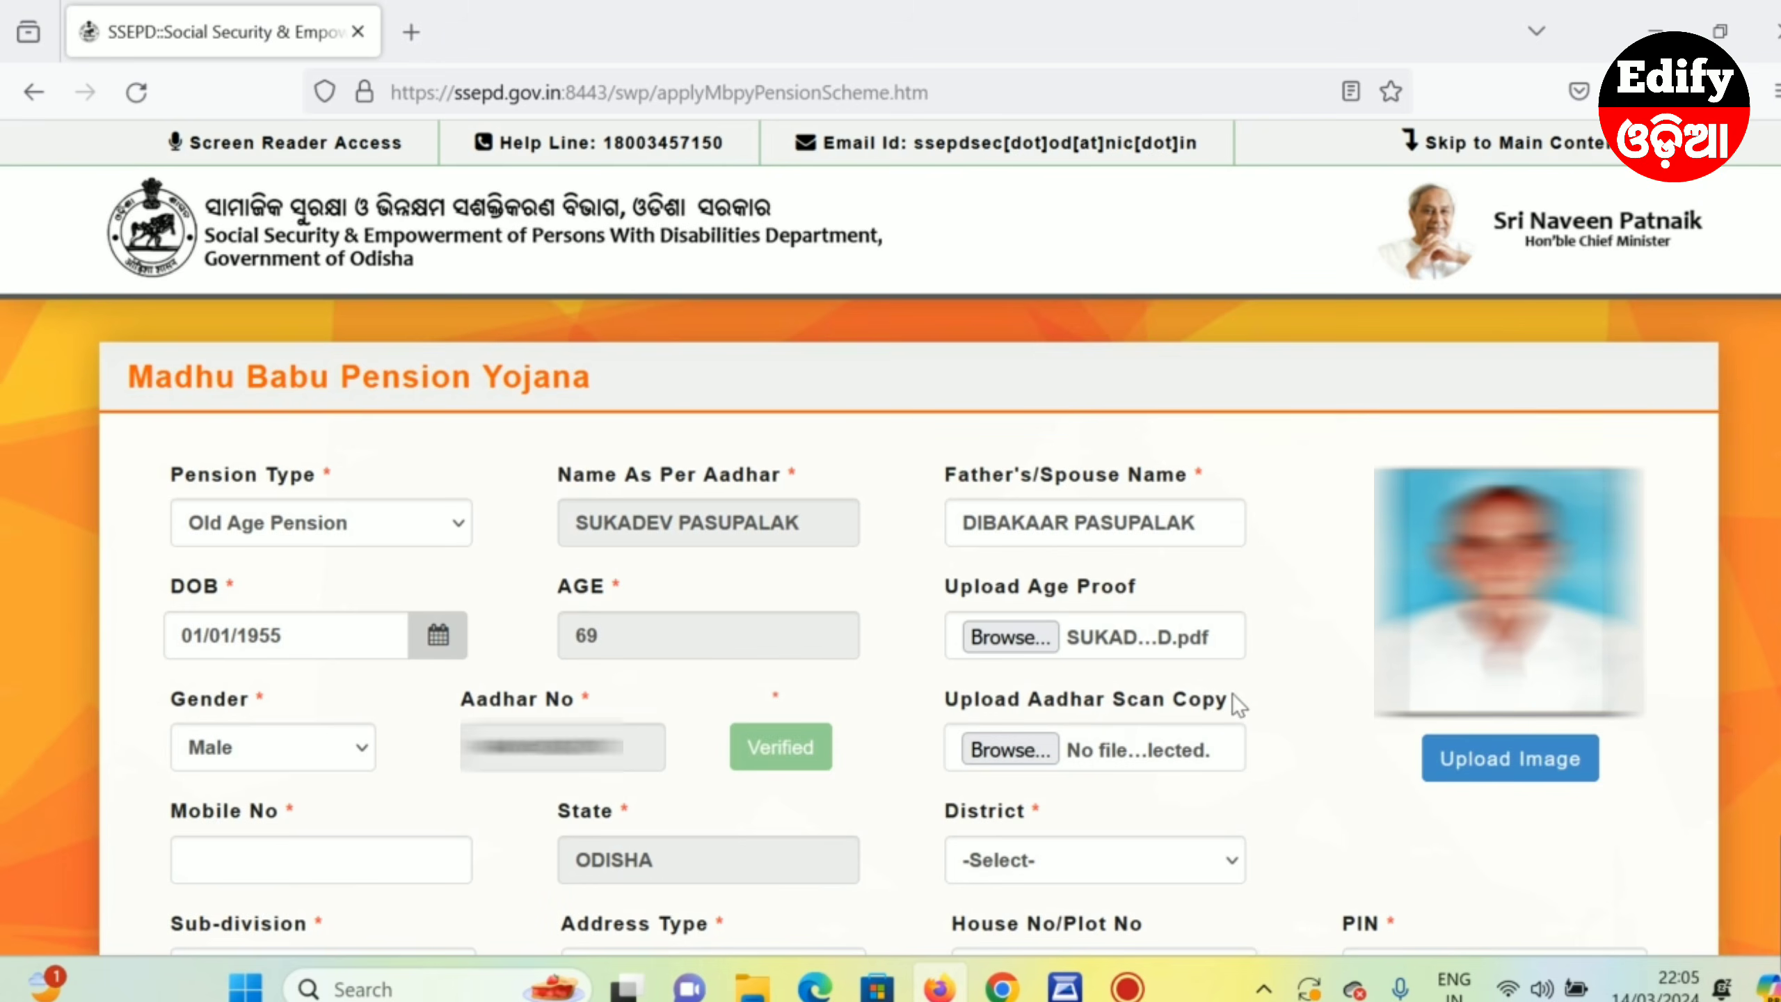
click(1007, 746)
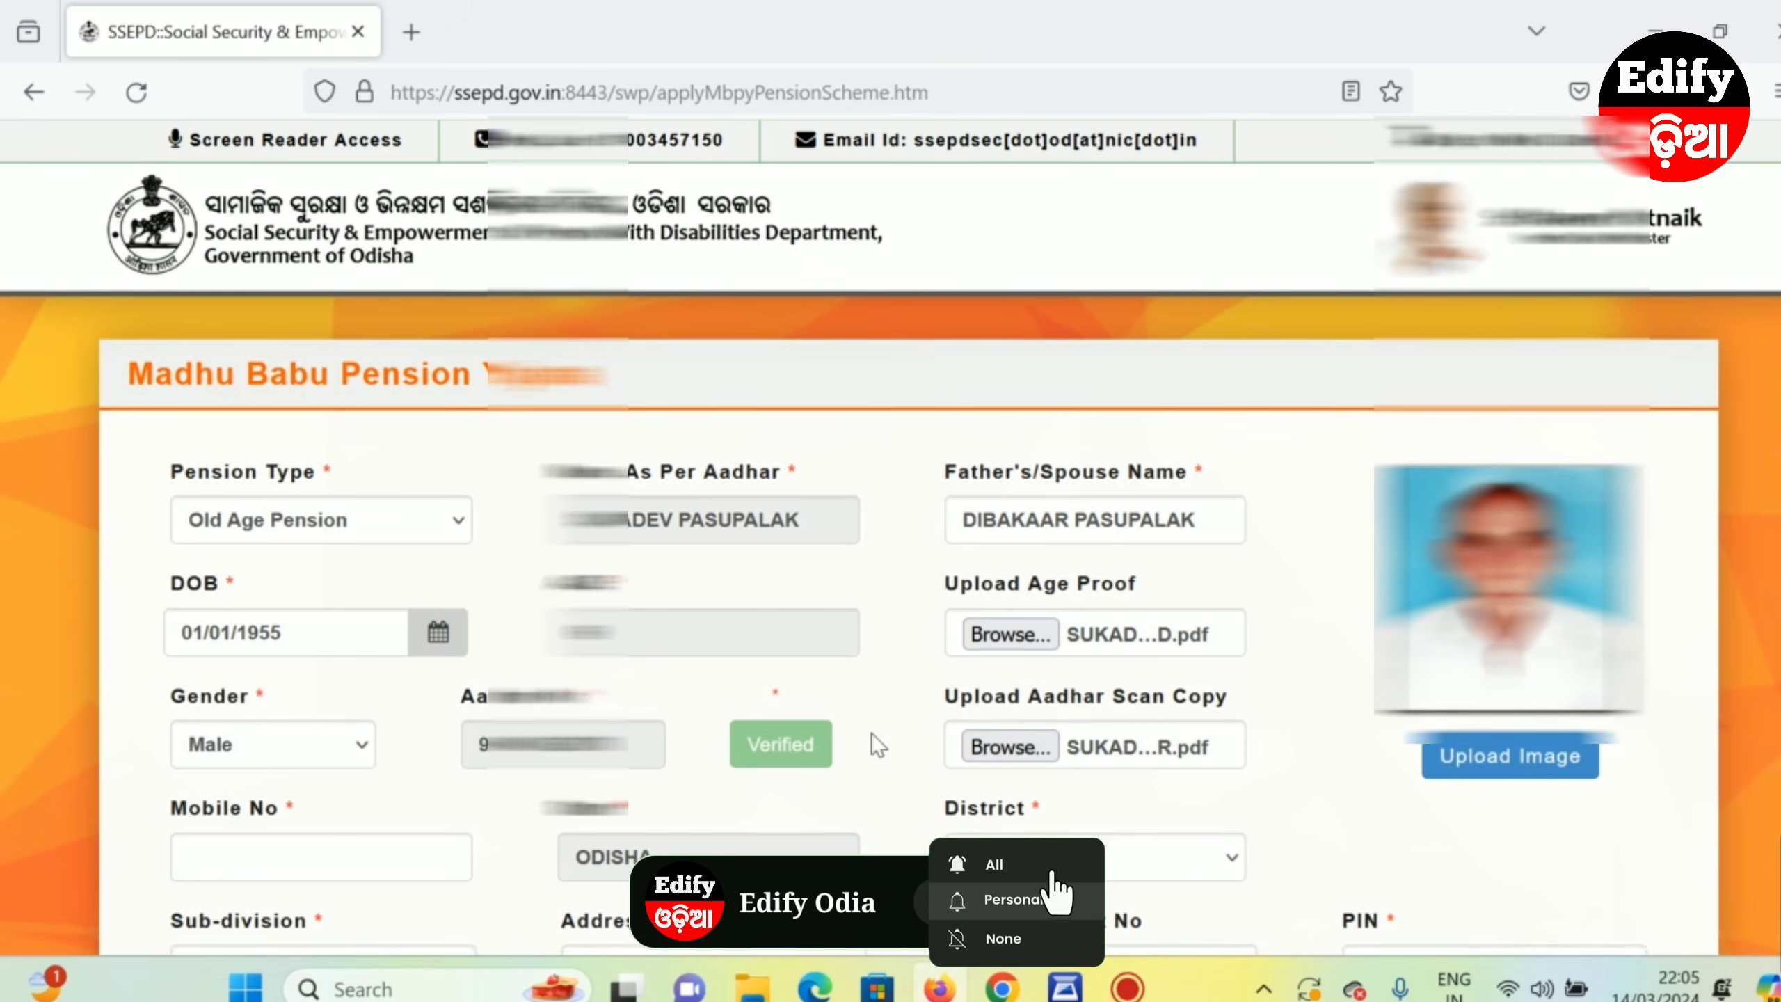
scroll(872, 733, down, 5)
click(246, 414)
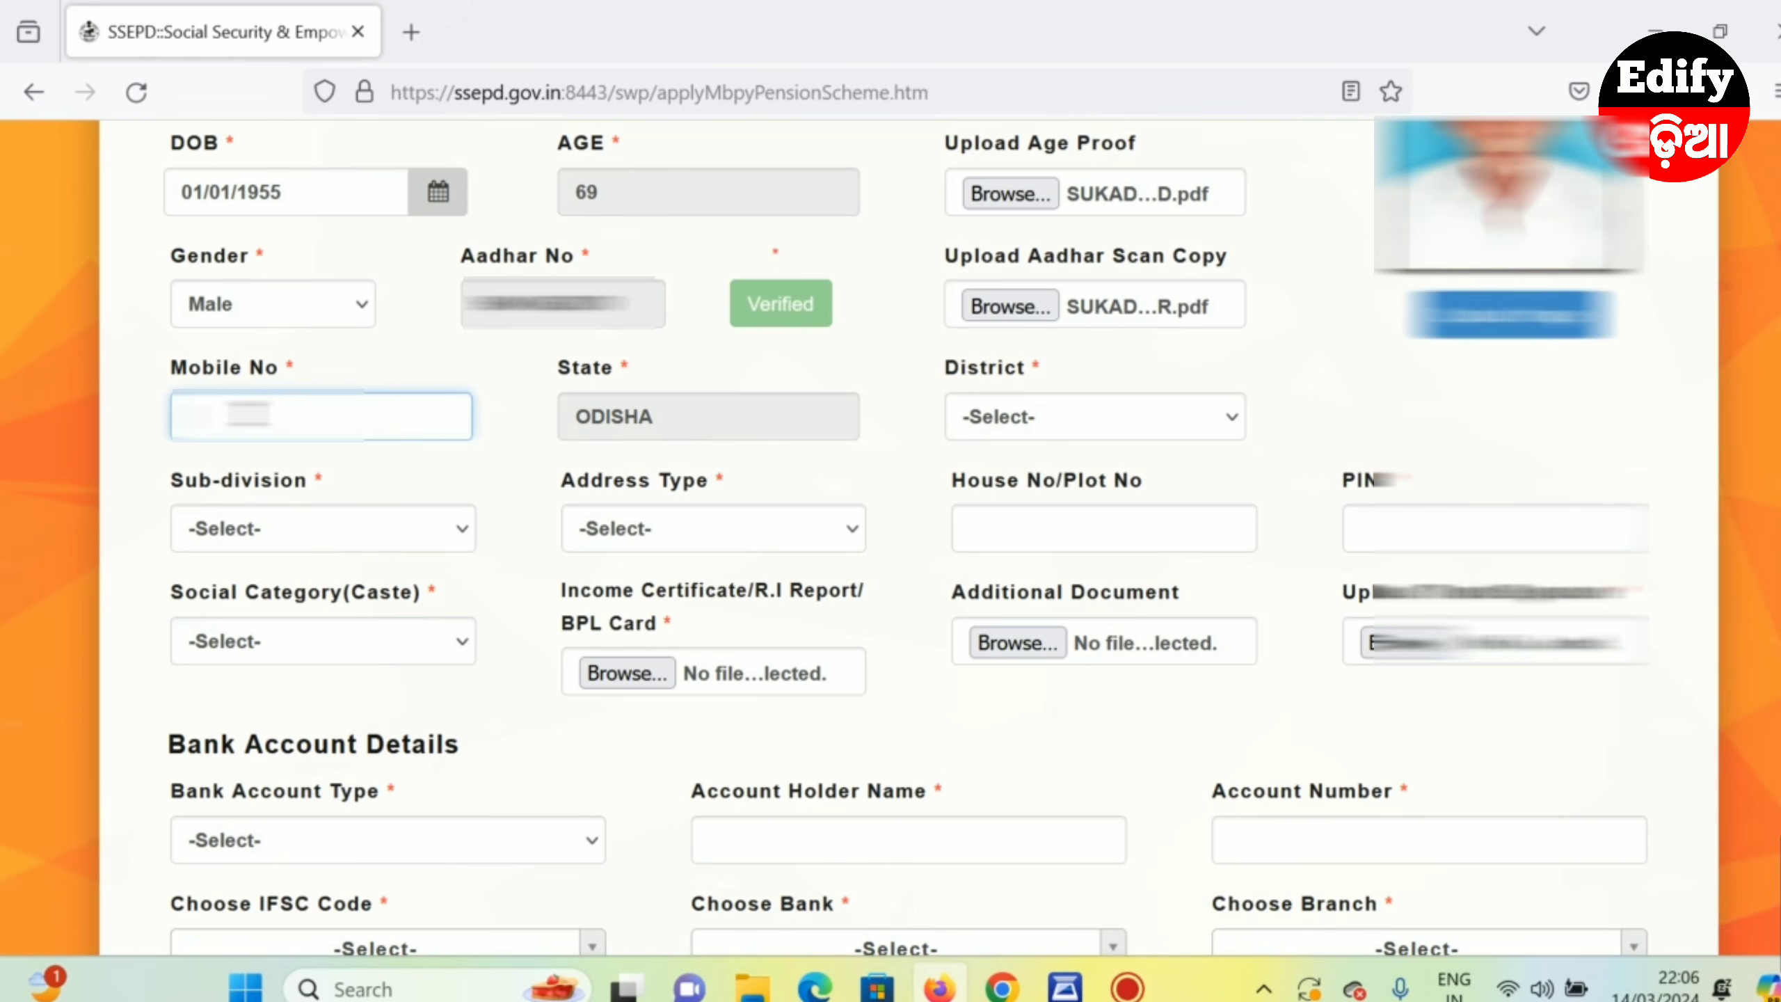
- Set district and sub-division to BHADRAK and address type to Block
scroll(510, 570, up, 2)
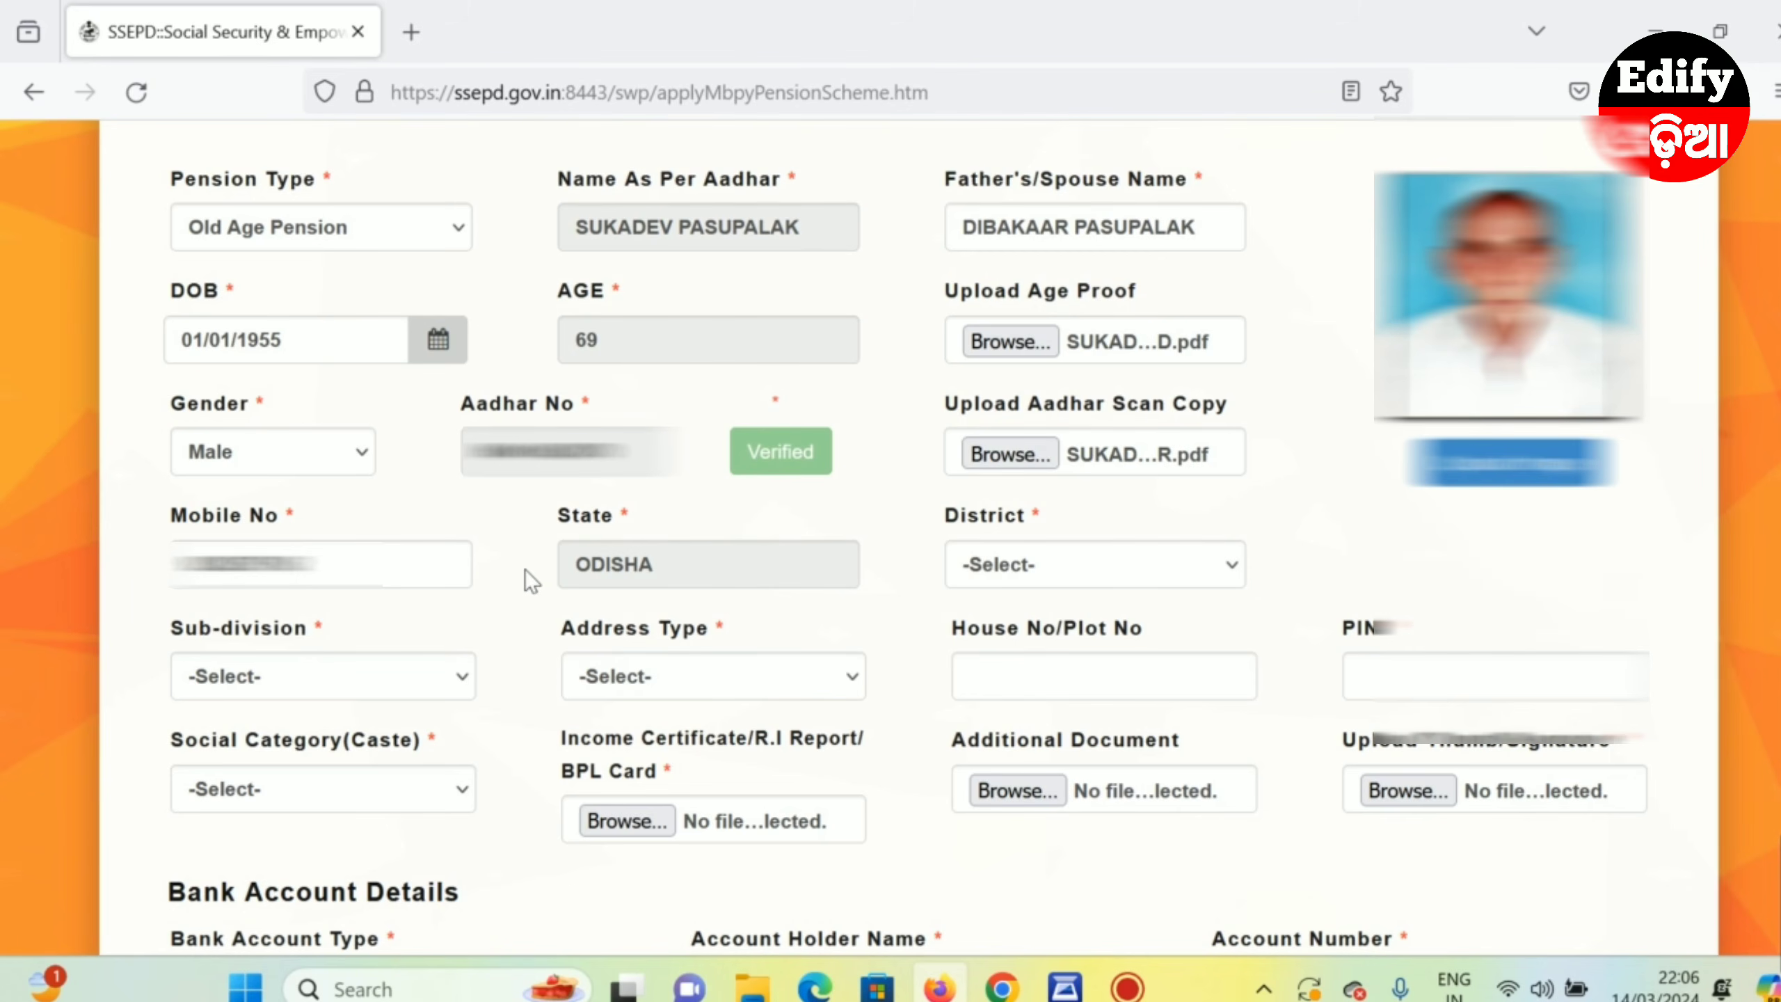
scroll(525, 569, down, 4)
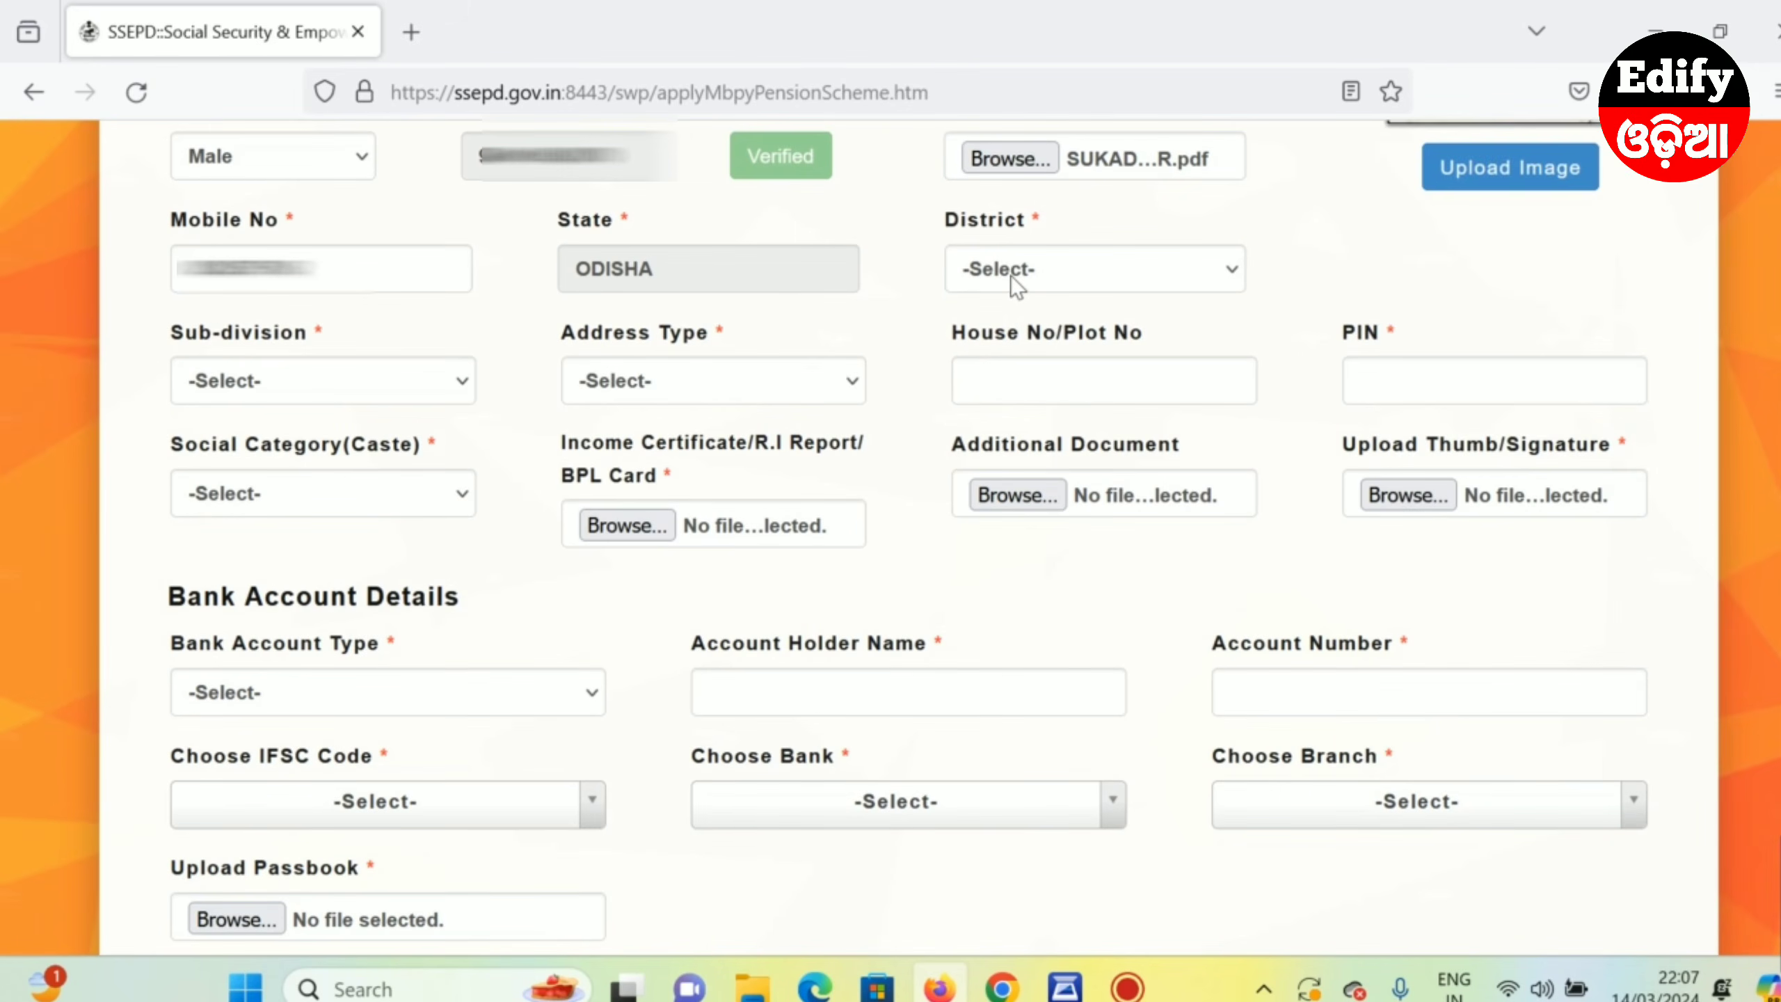
click(1010, 275)
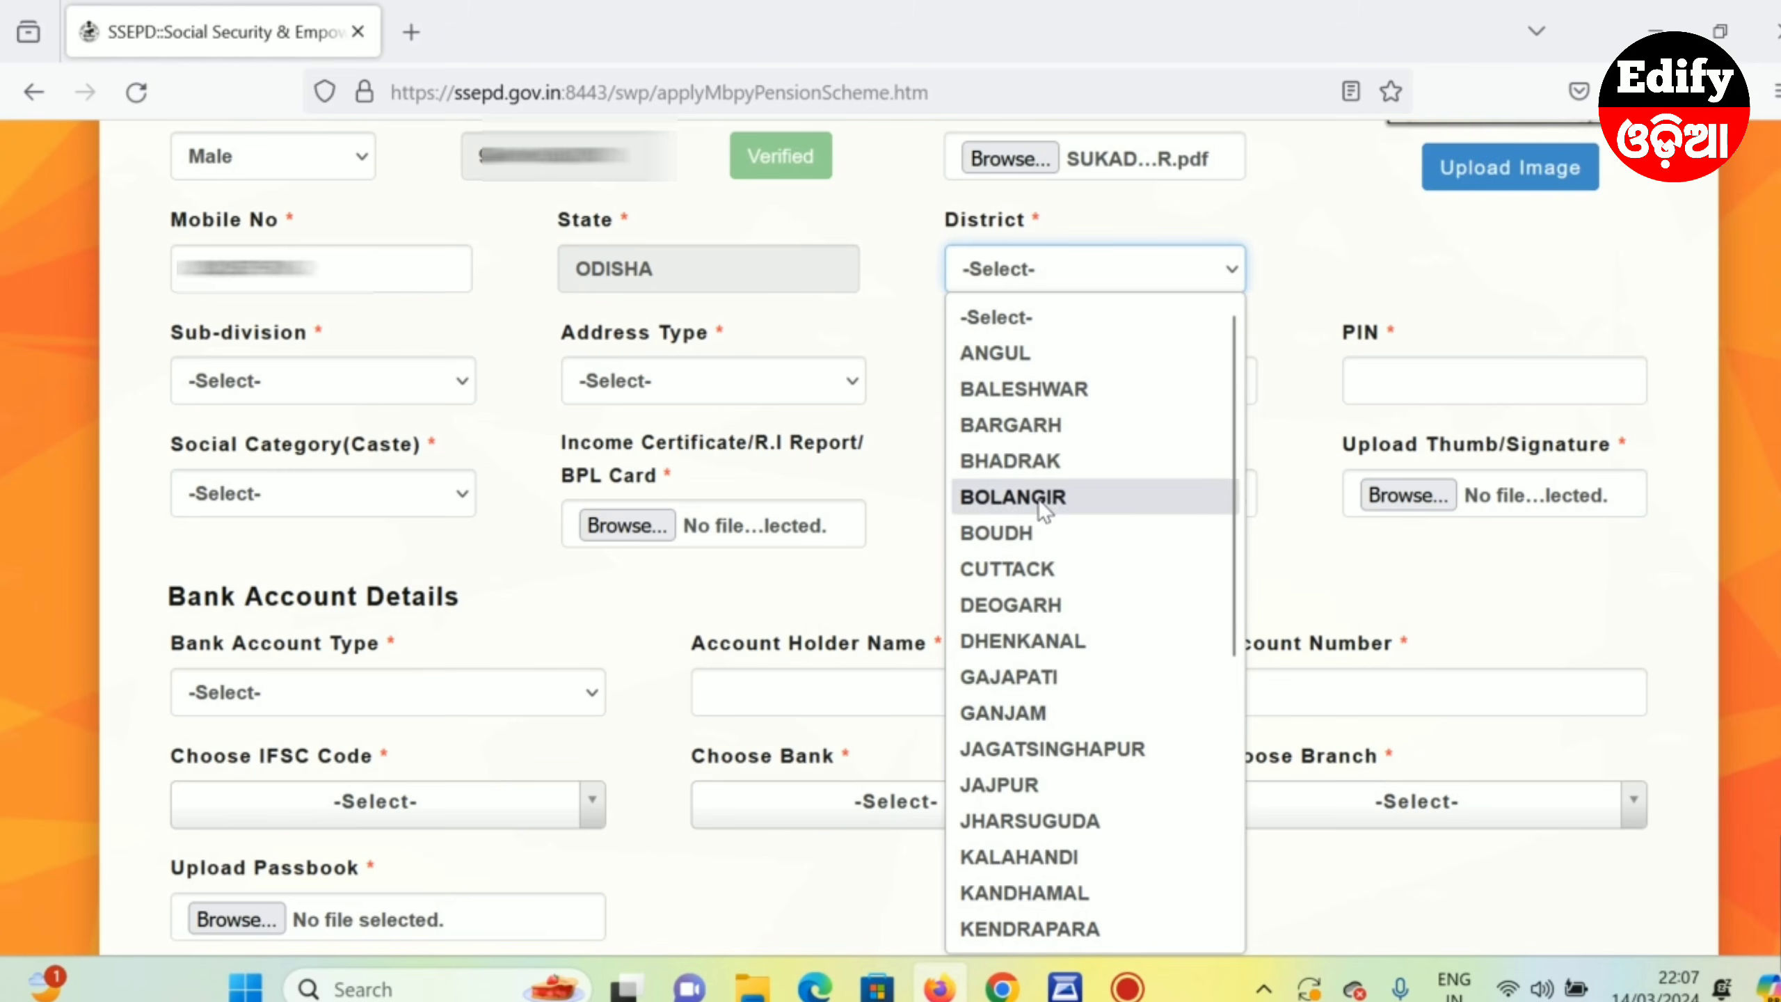
click(1023, 460)
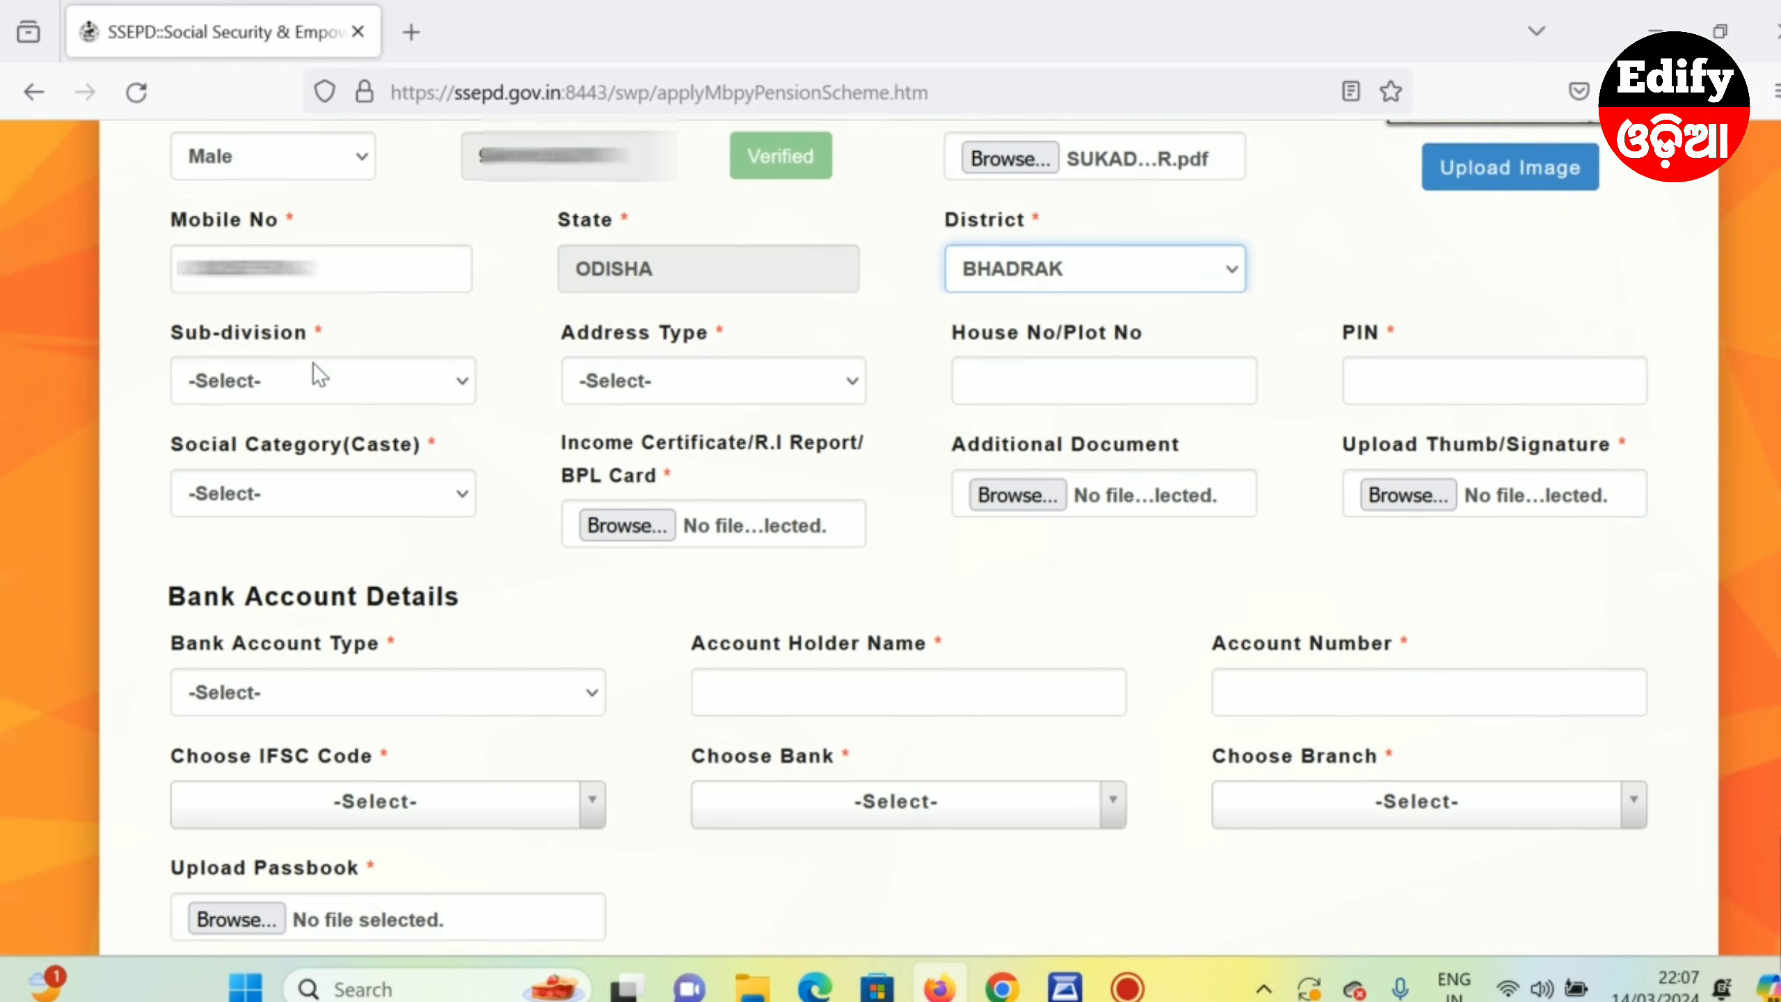
click(254, 390)
click(214, 464)
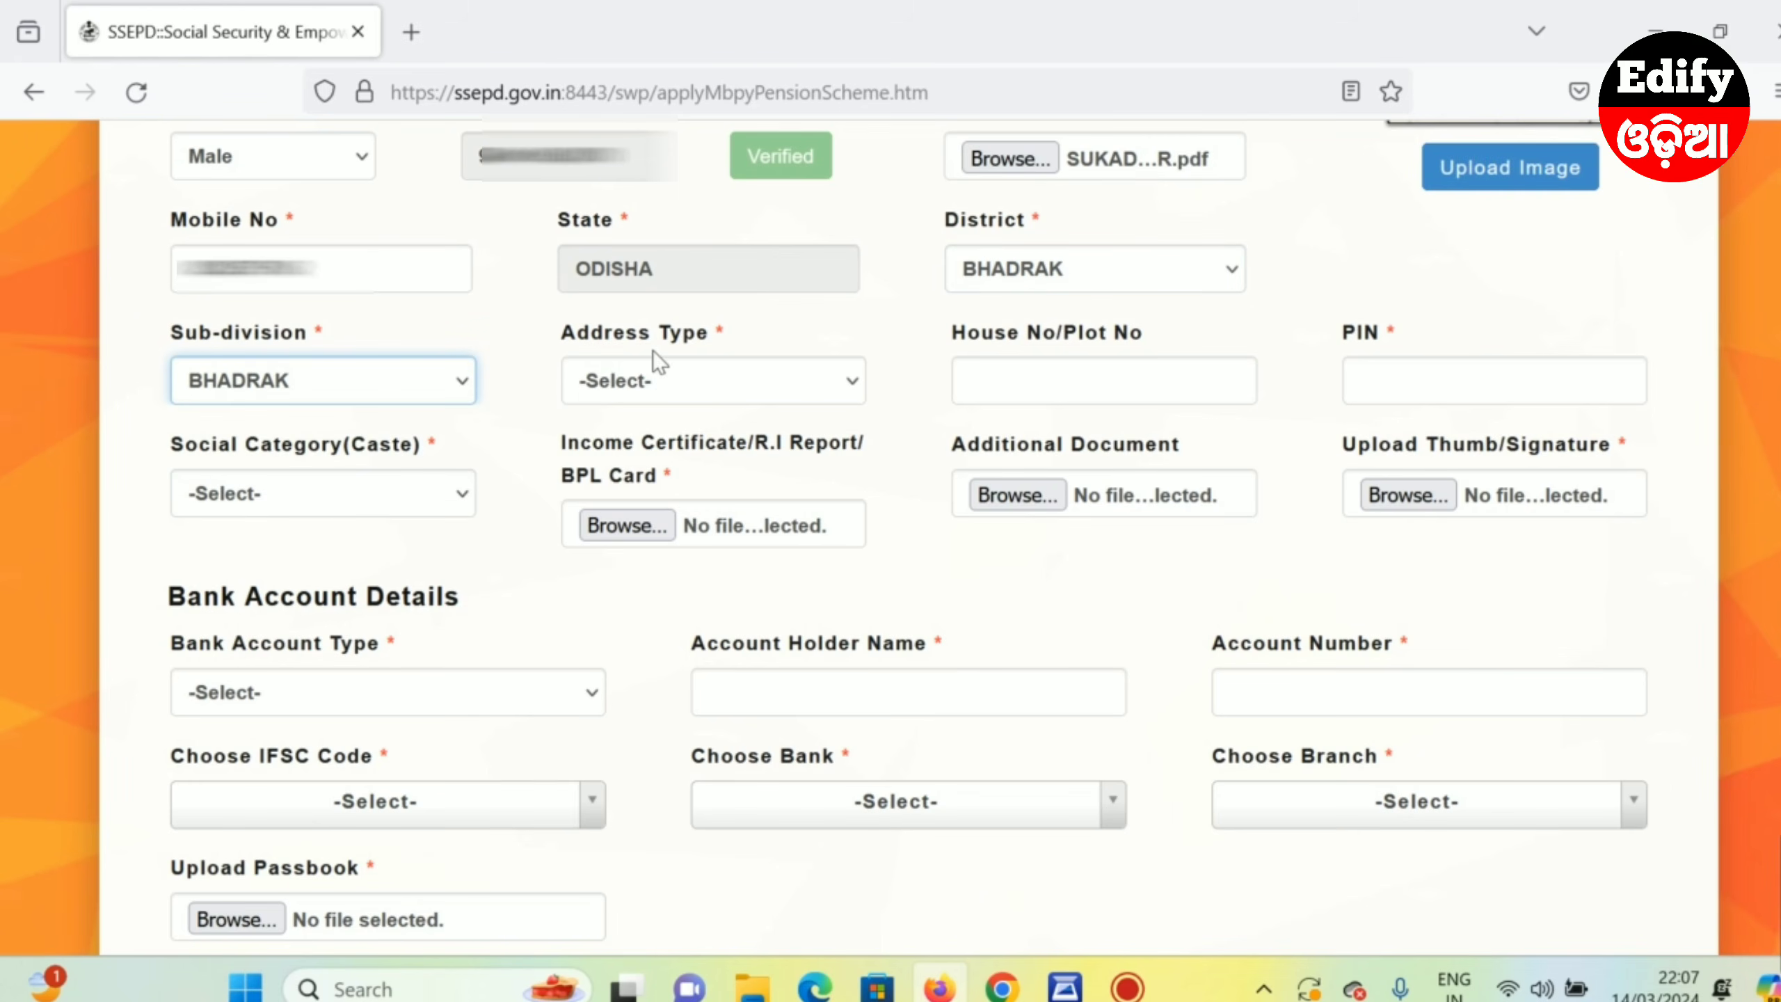
click(632, 391)
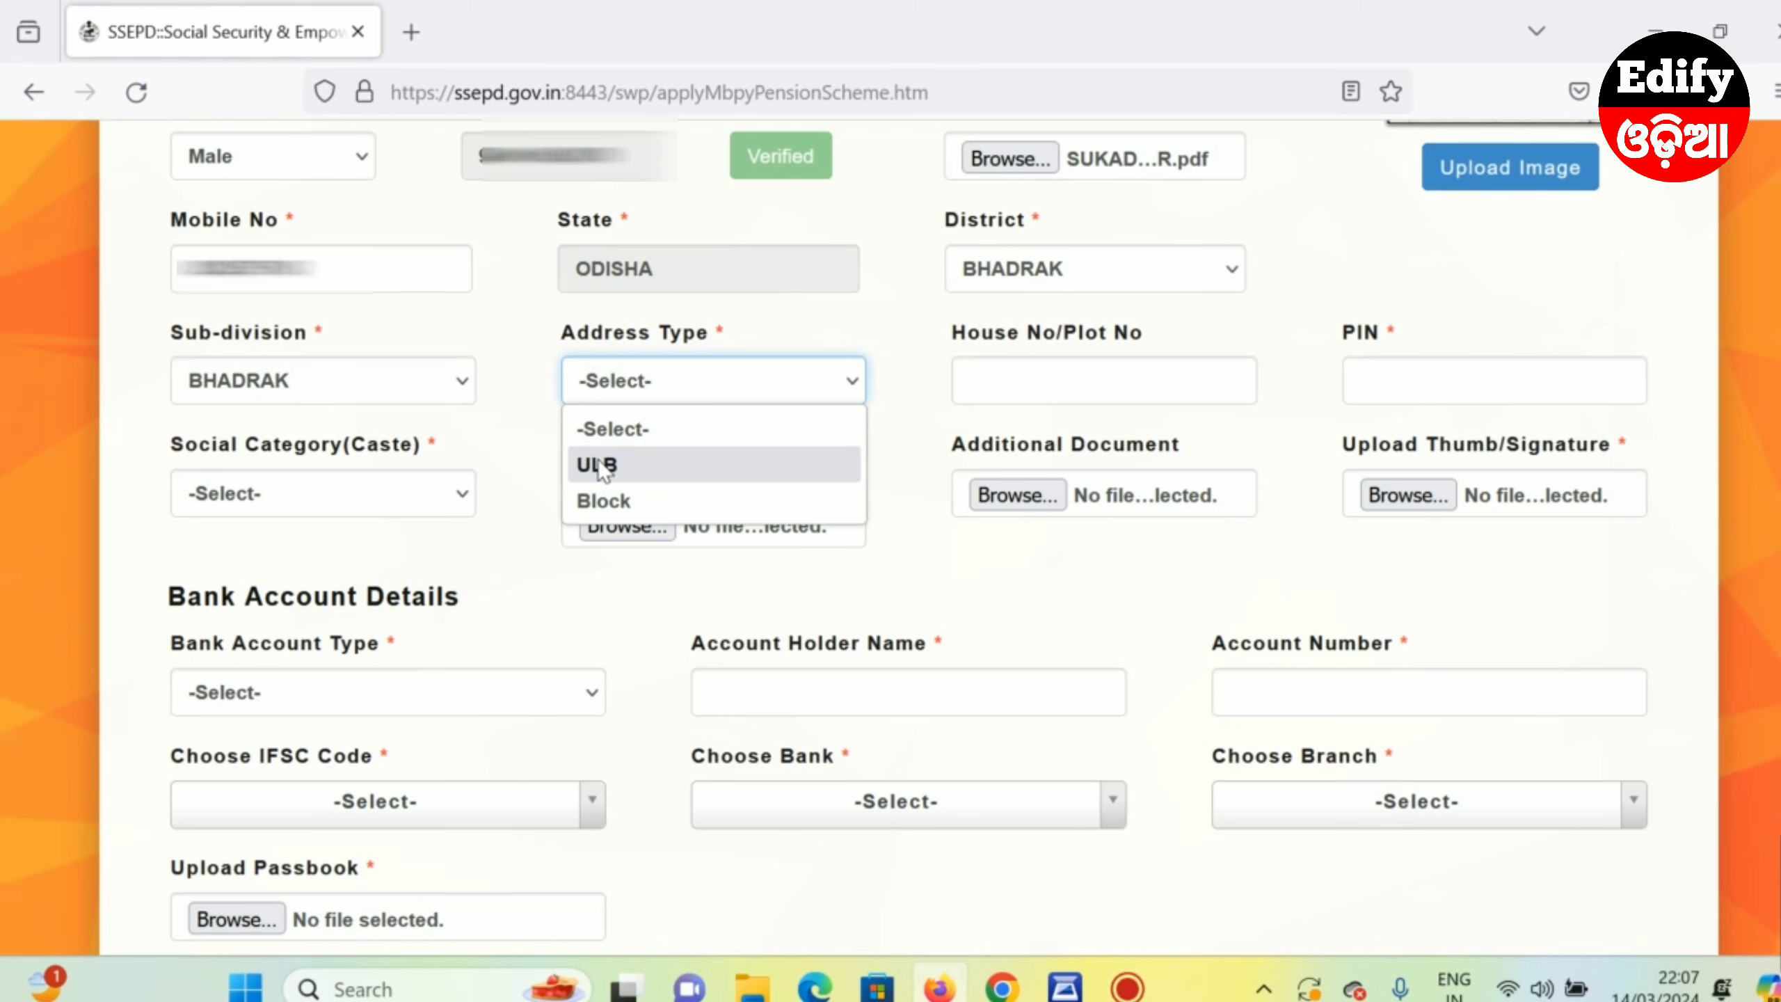
click(604, 501)
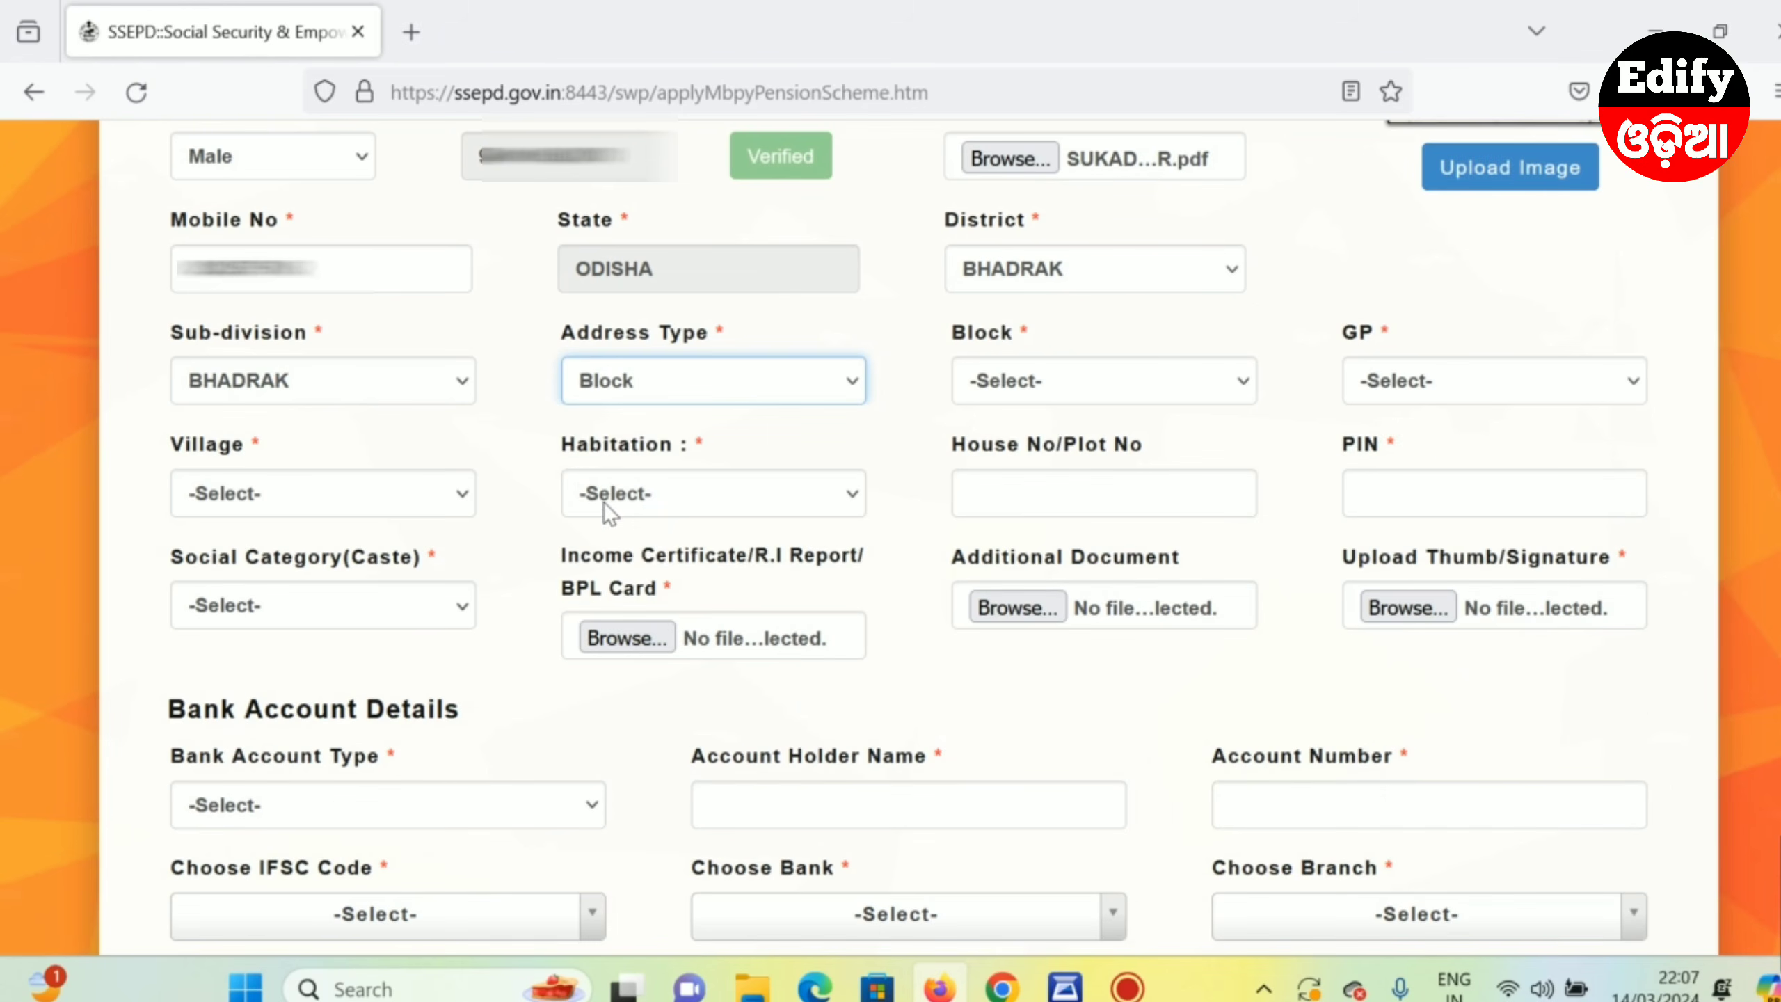
- Pick block TIHIDI, GP DOLASAHI and village GAJIPUR
scroll(473, 479, down, 2)
scroll(474, 479, down, 1)
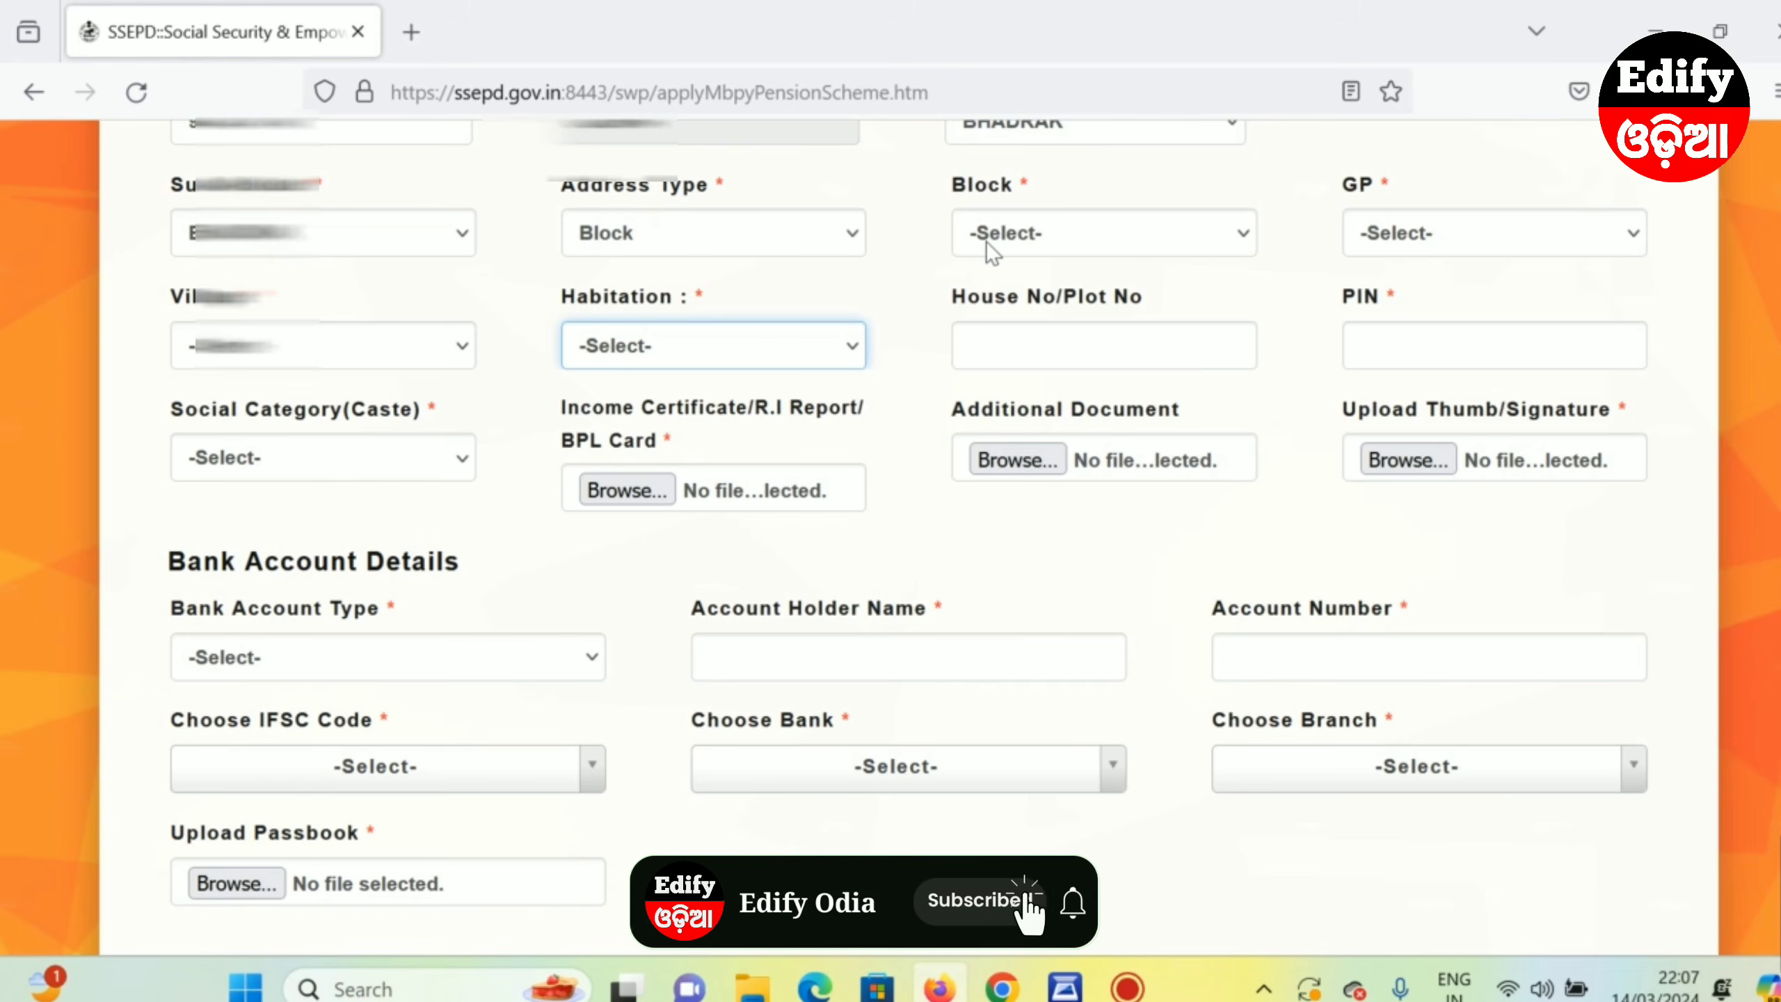
click(1004, 239)
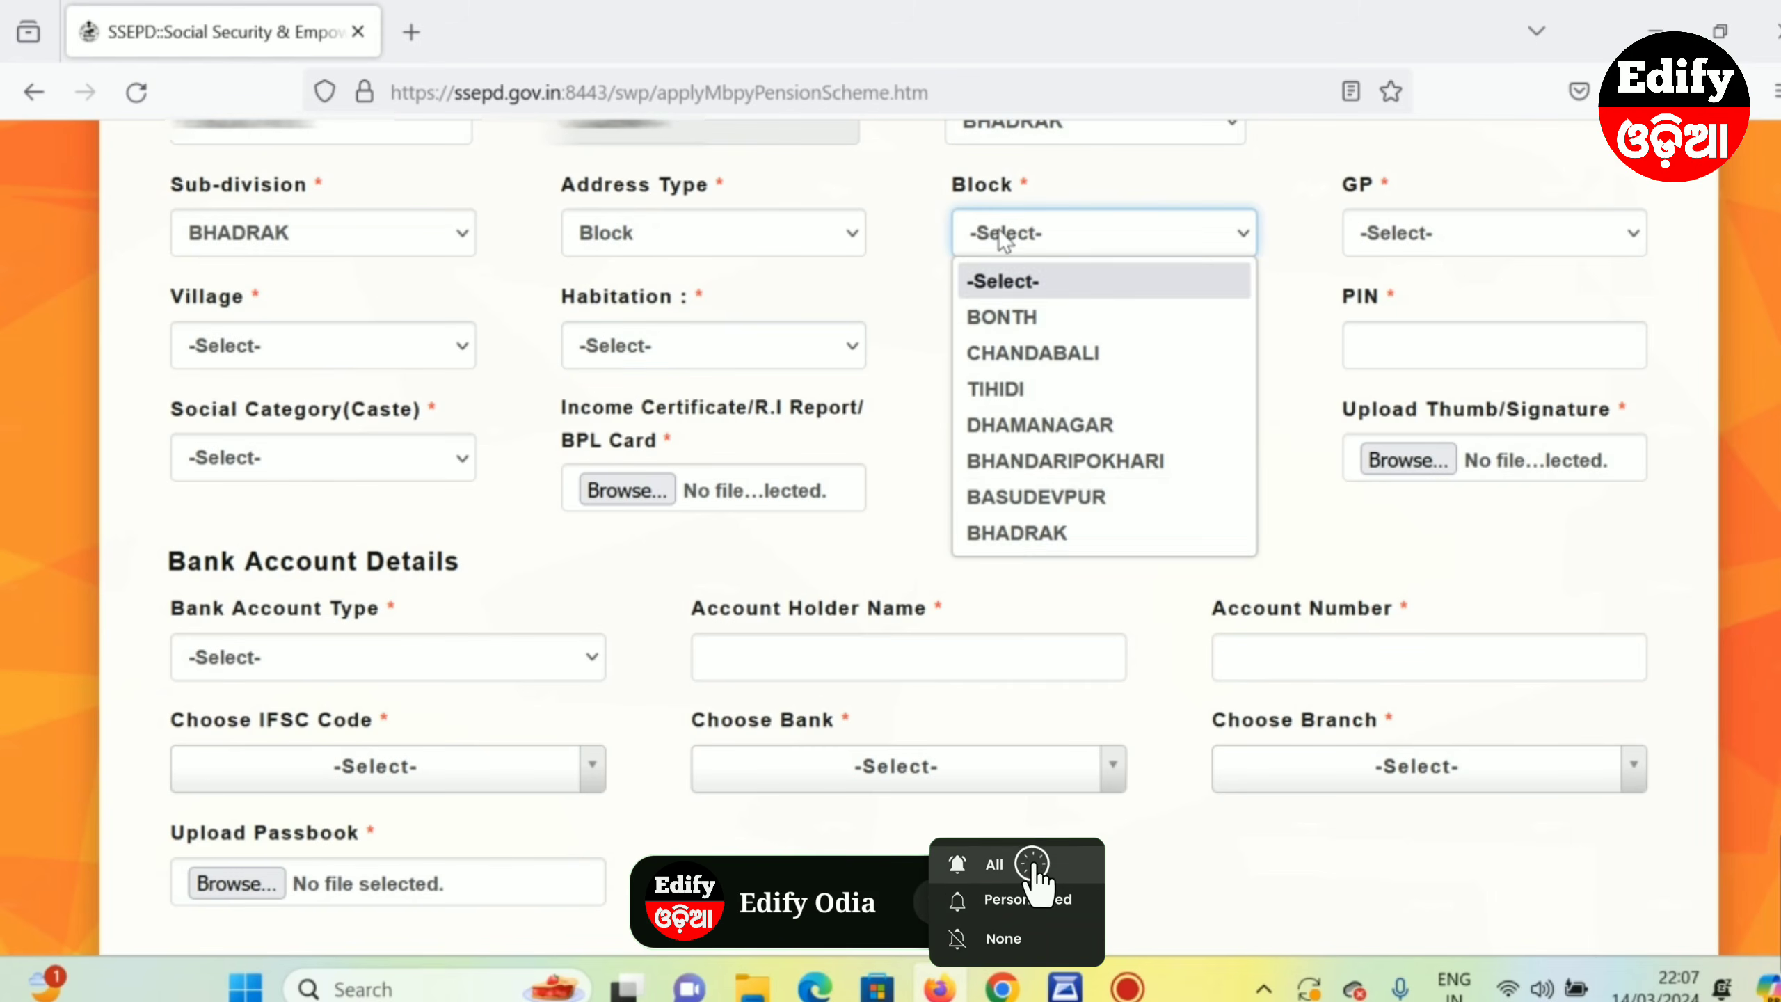
click(997, 391)
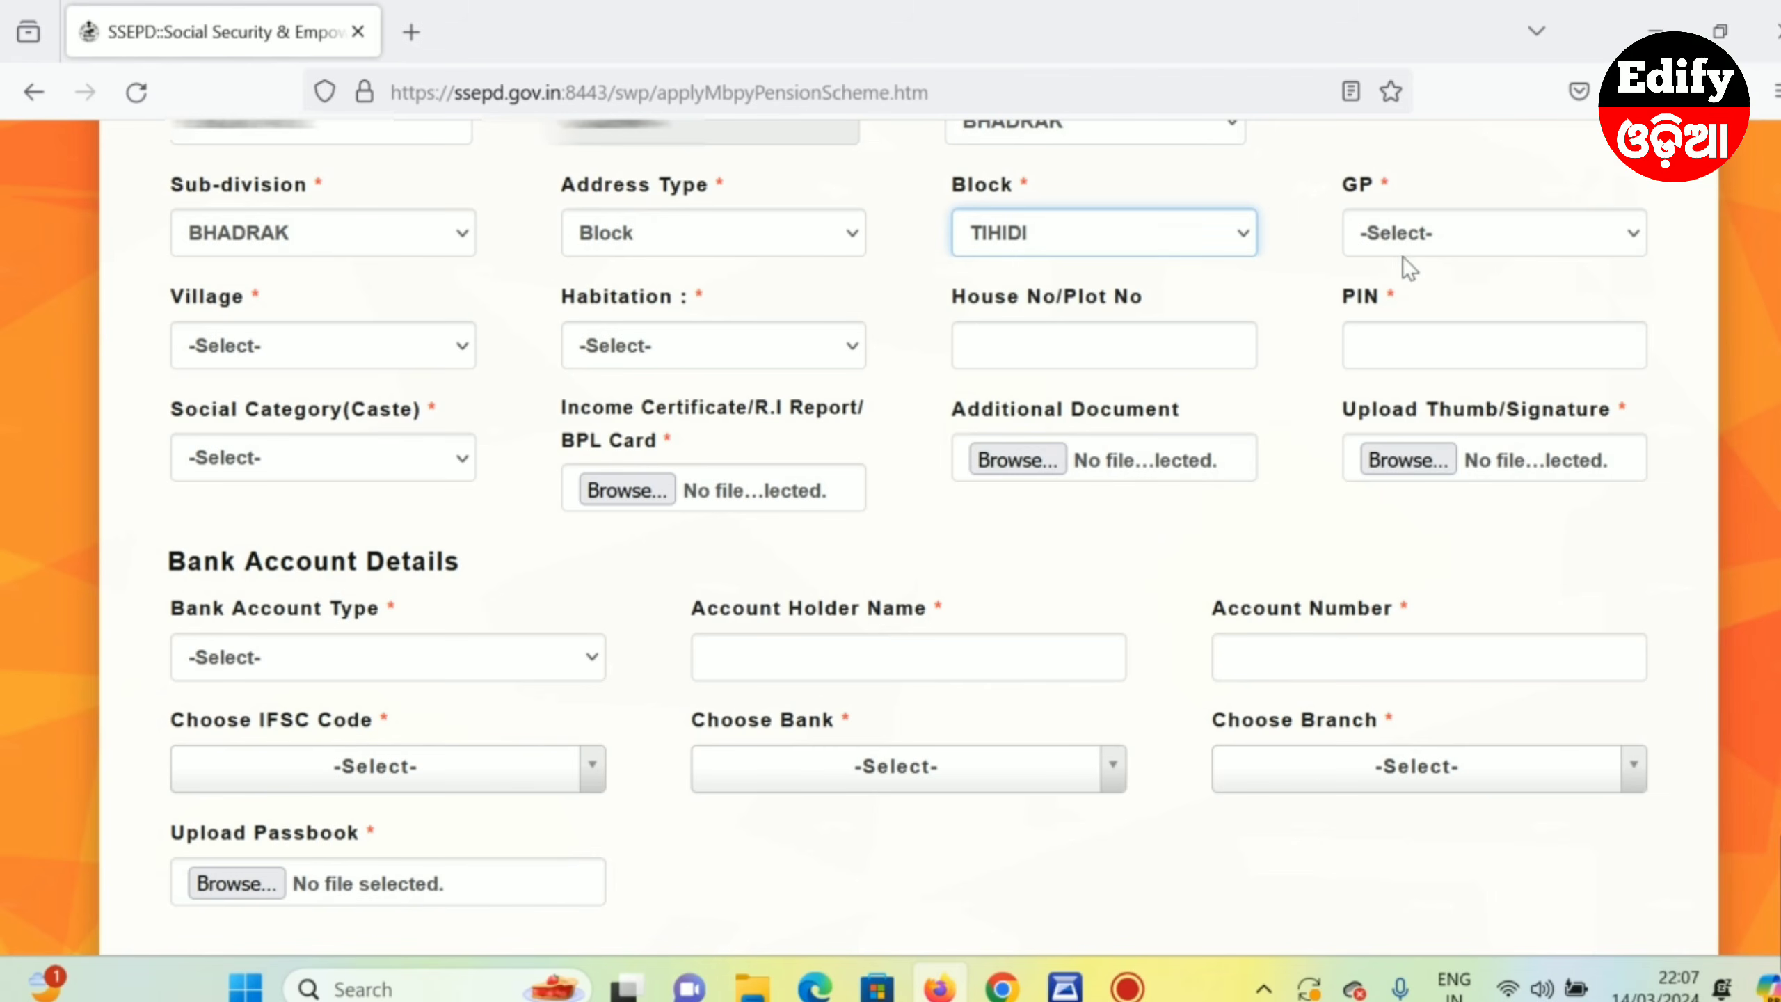
click(1403, 236)
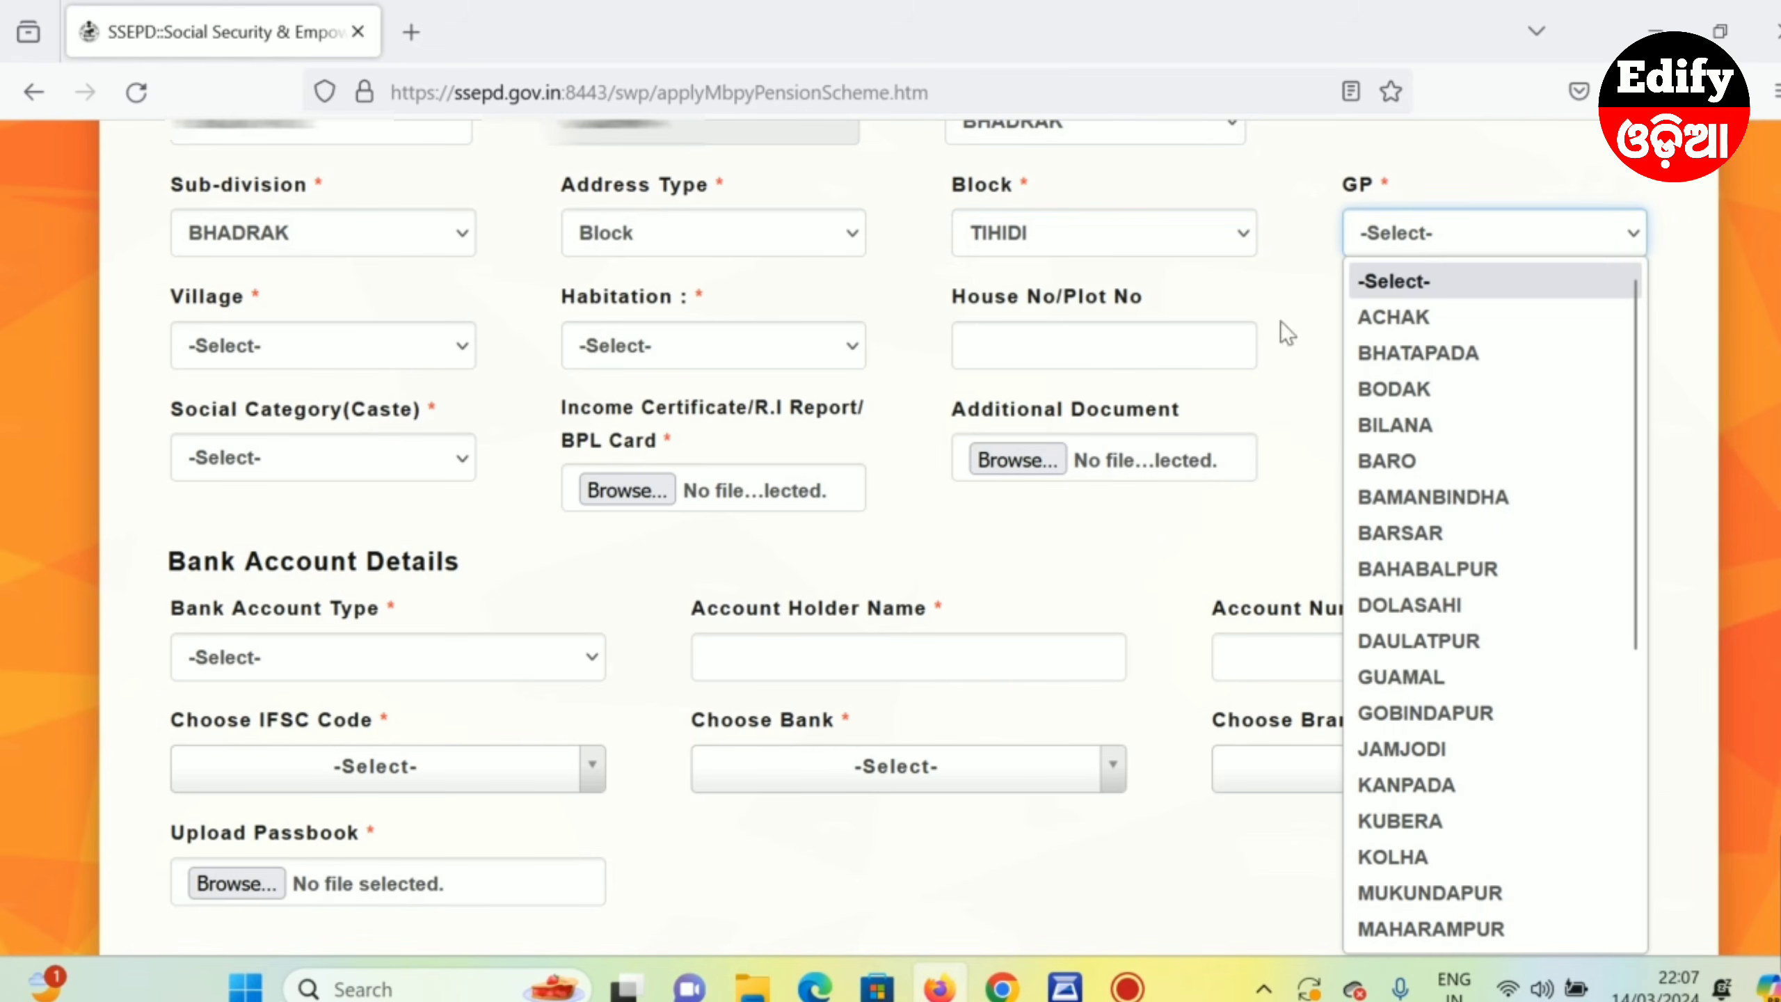
click(1422, 603)
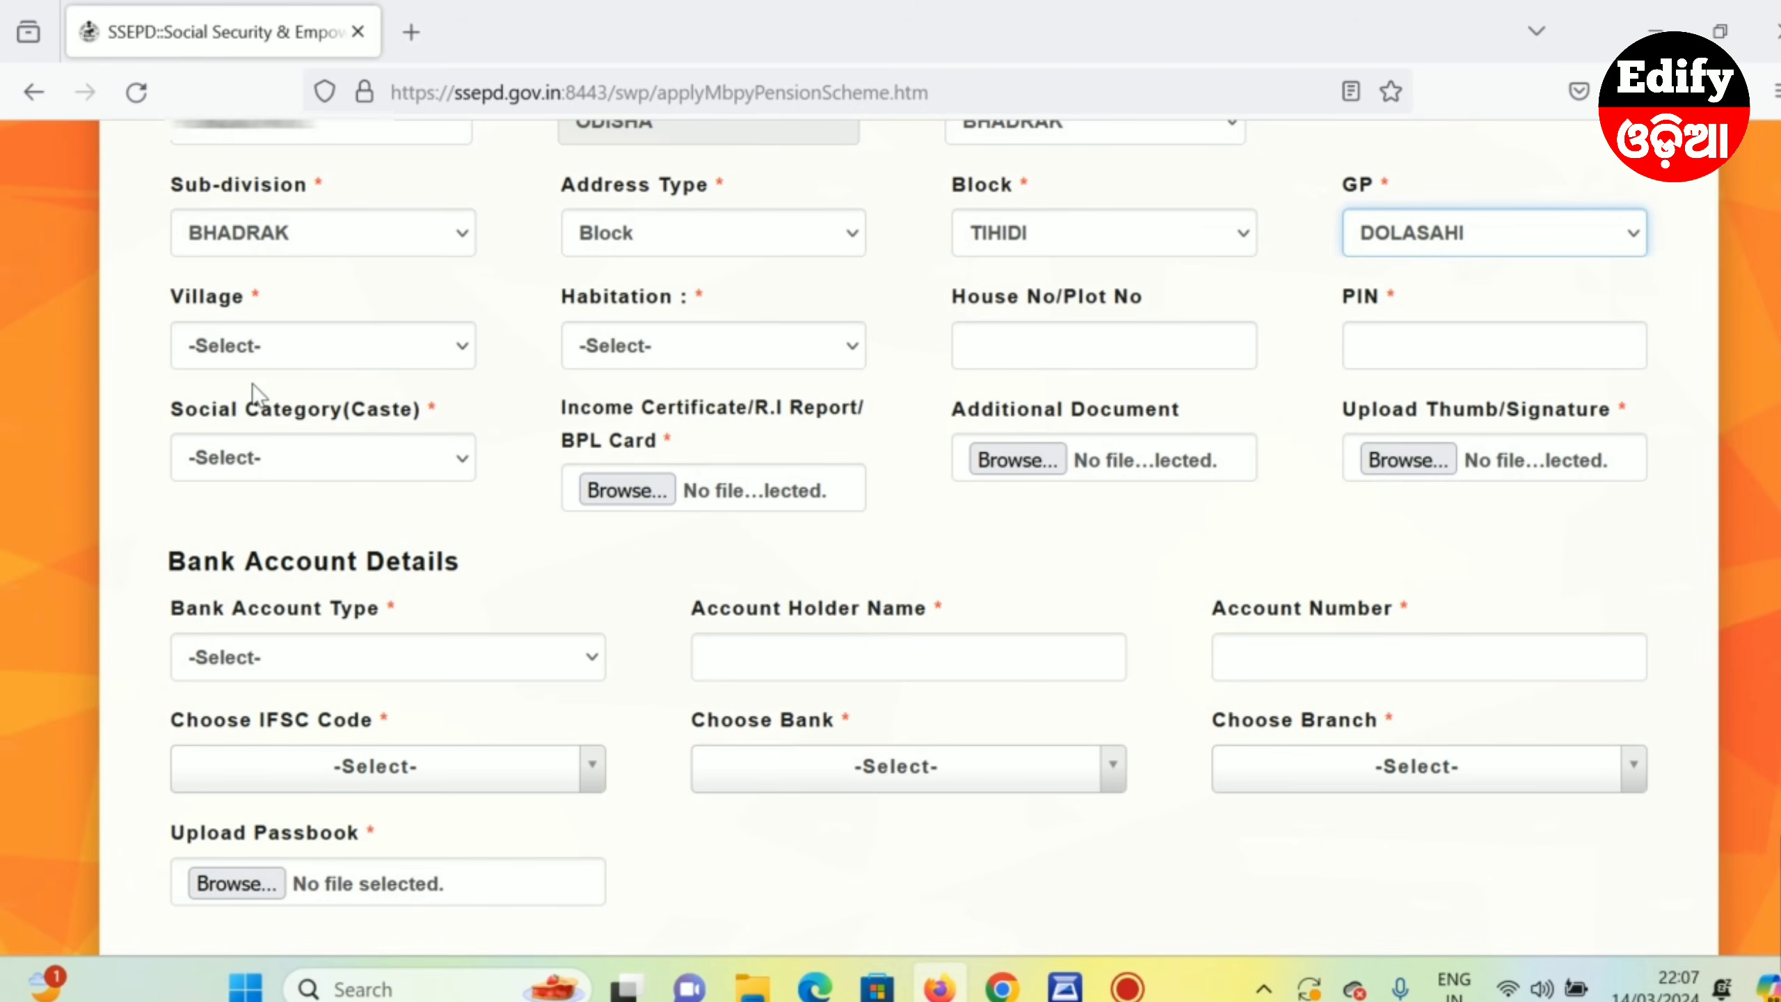
click(252, 348)
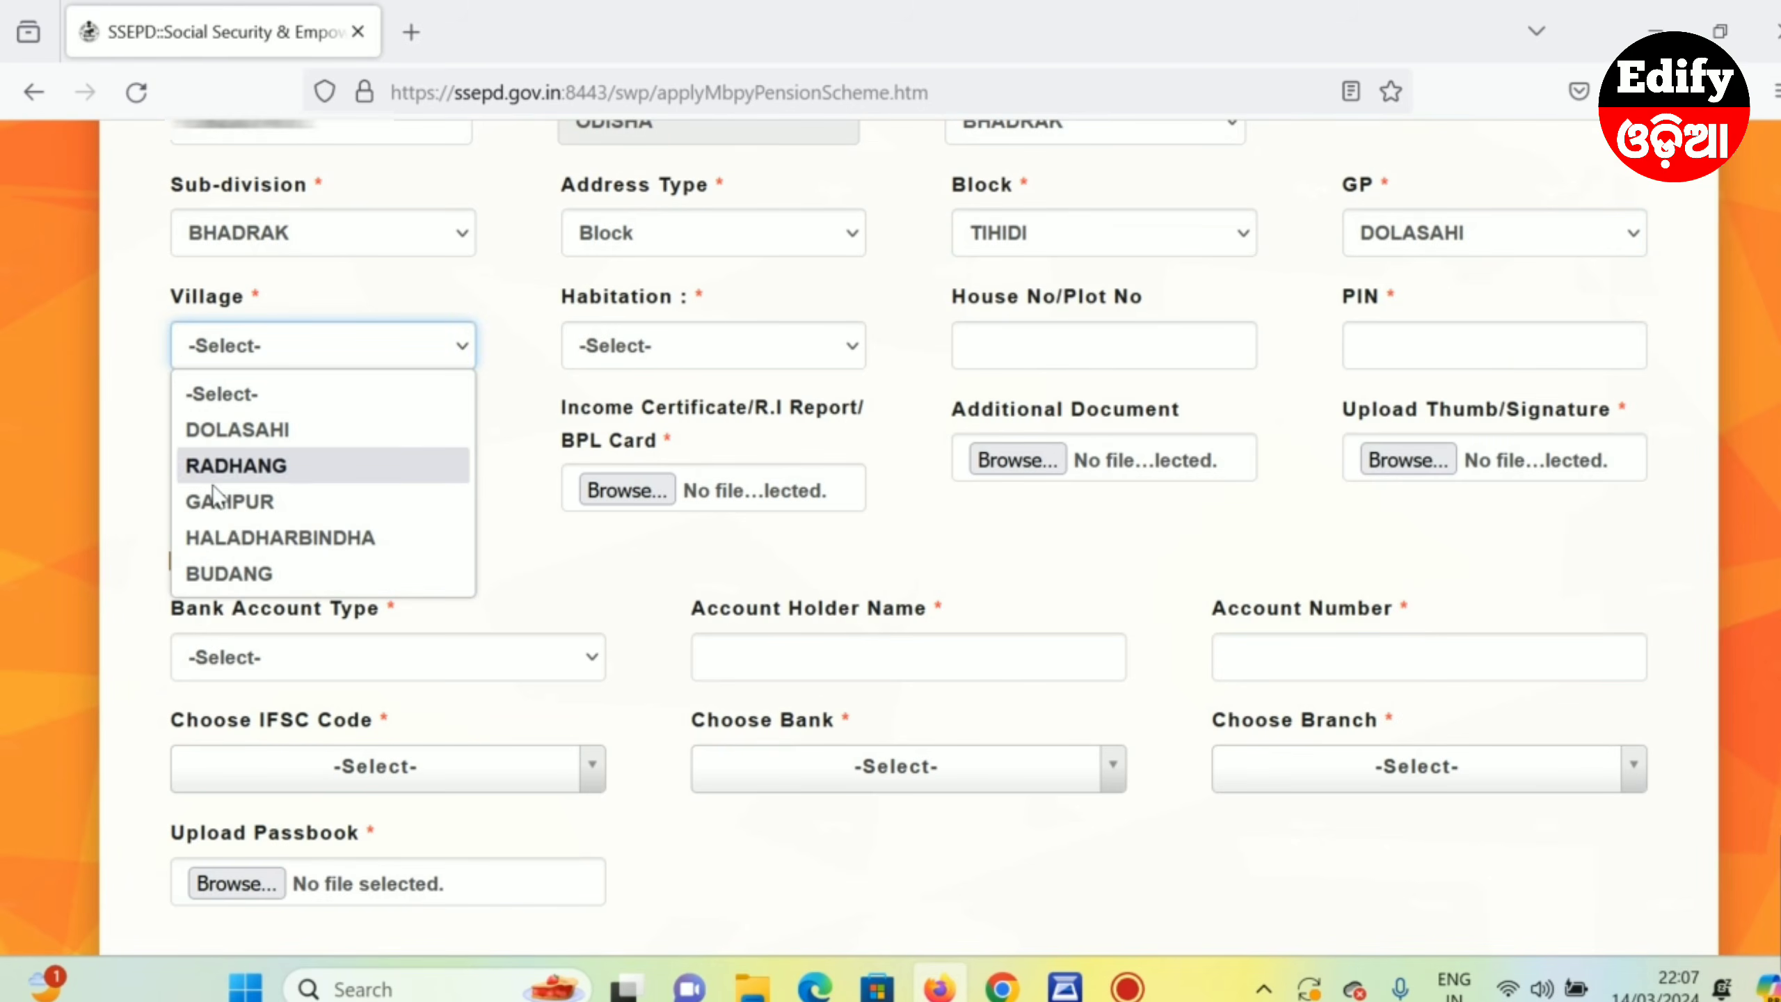
click(239, 503)
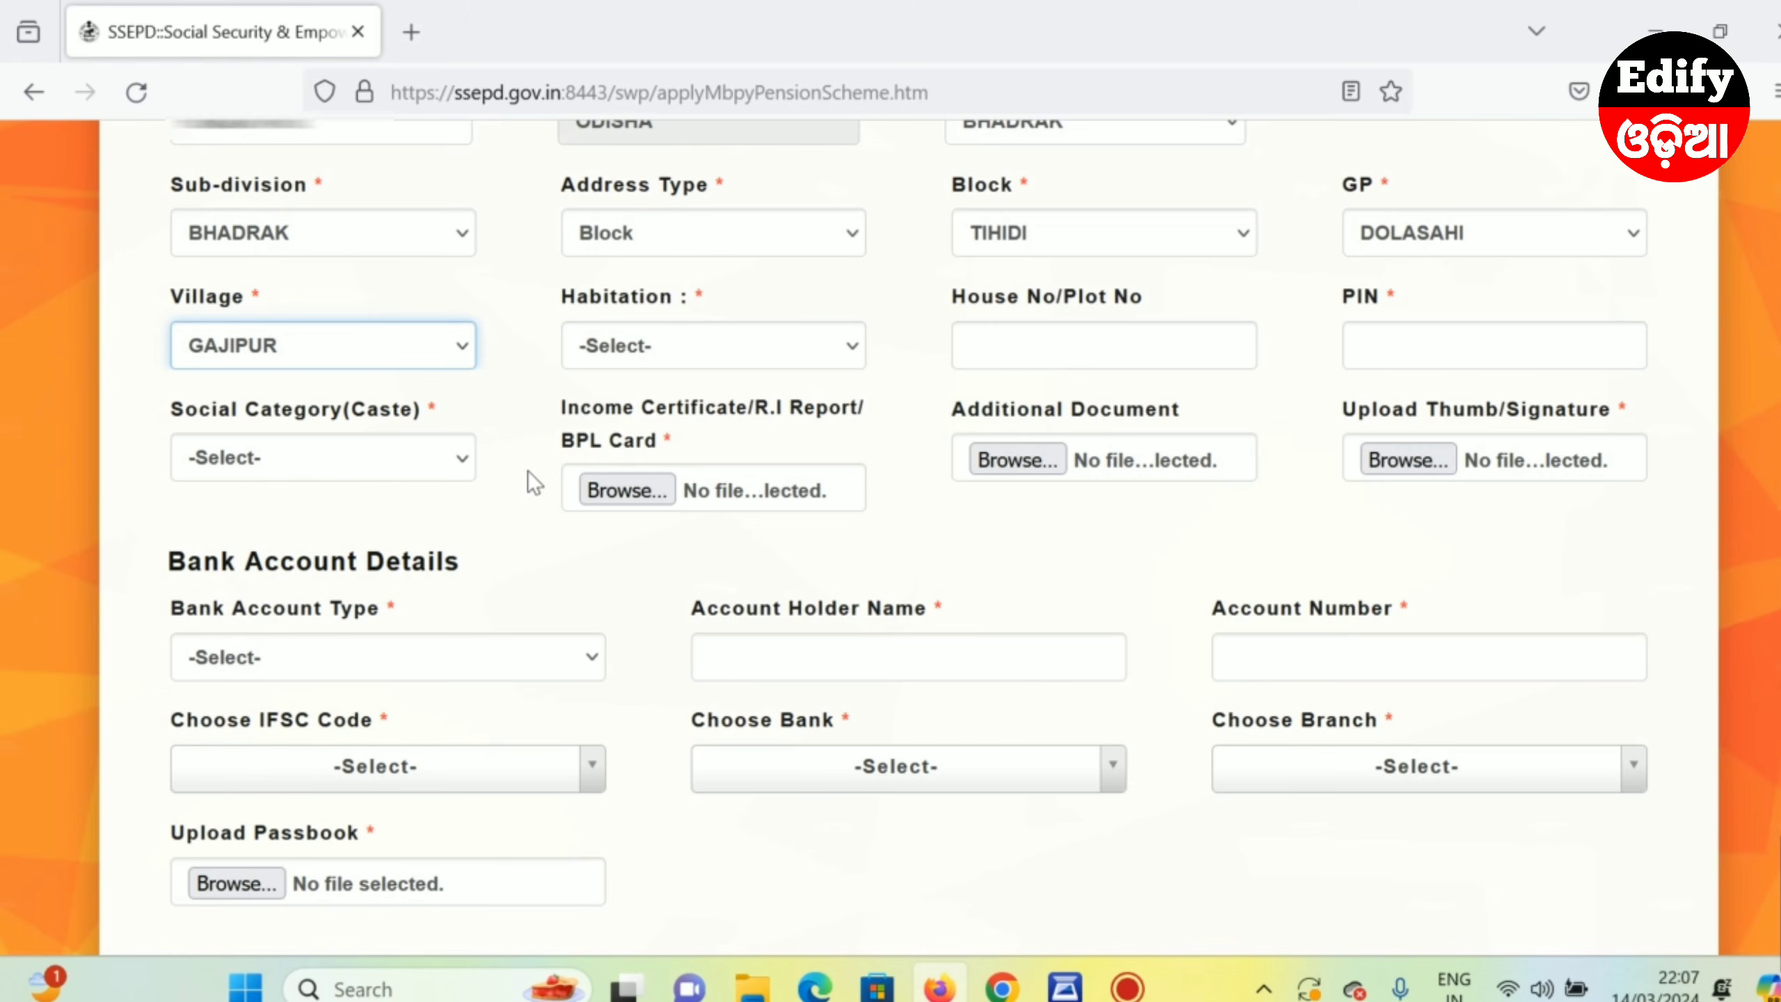
scroll(533, 409, down, 2)
click(612, 202)
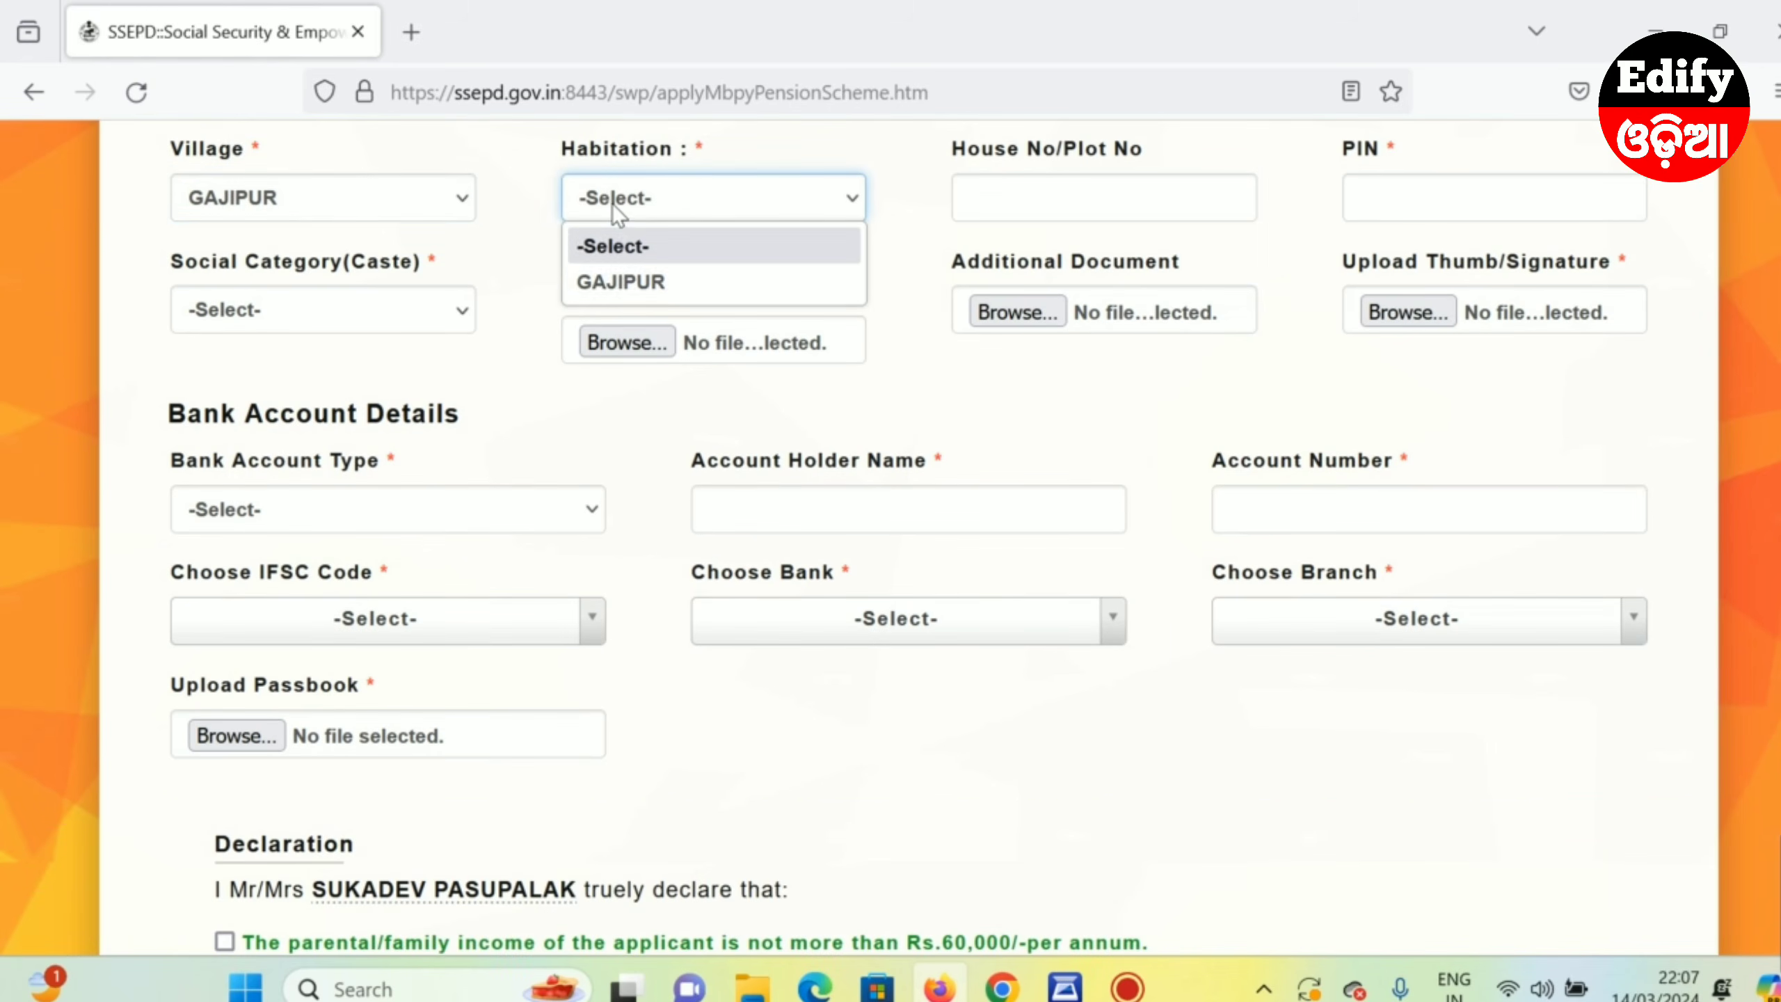
click(613, 283)
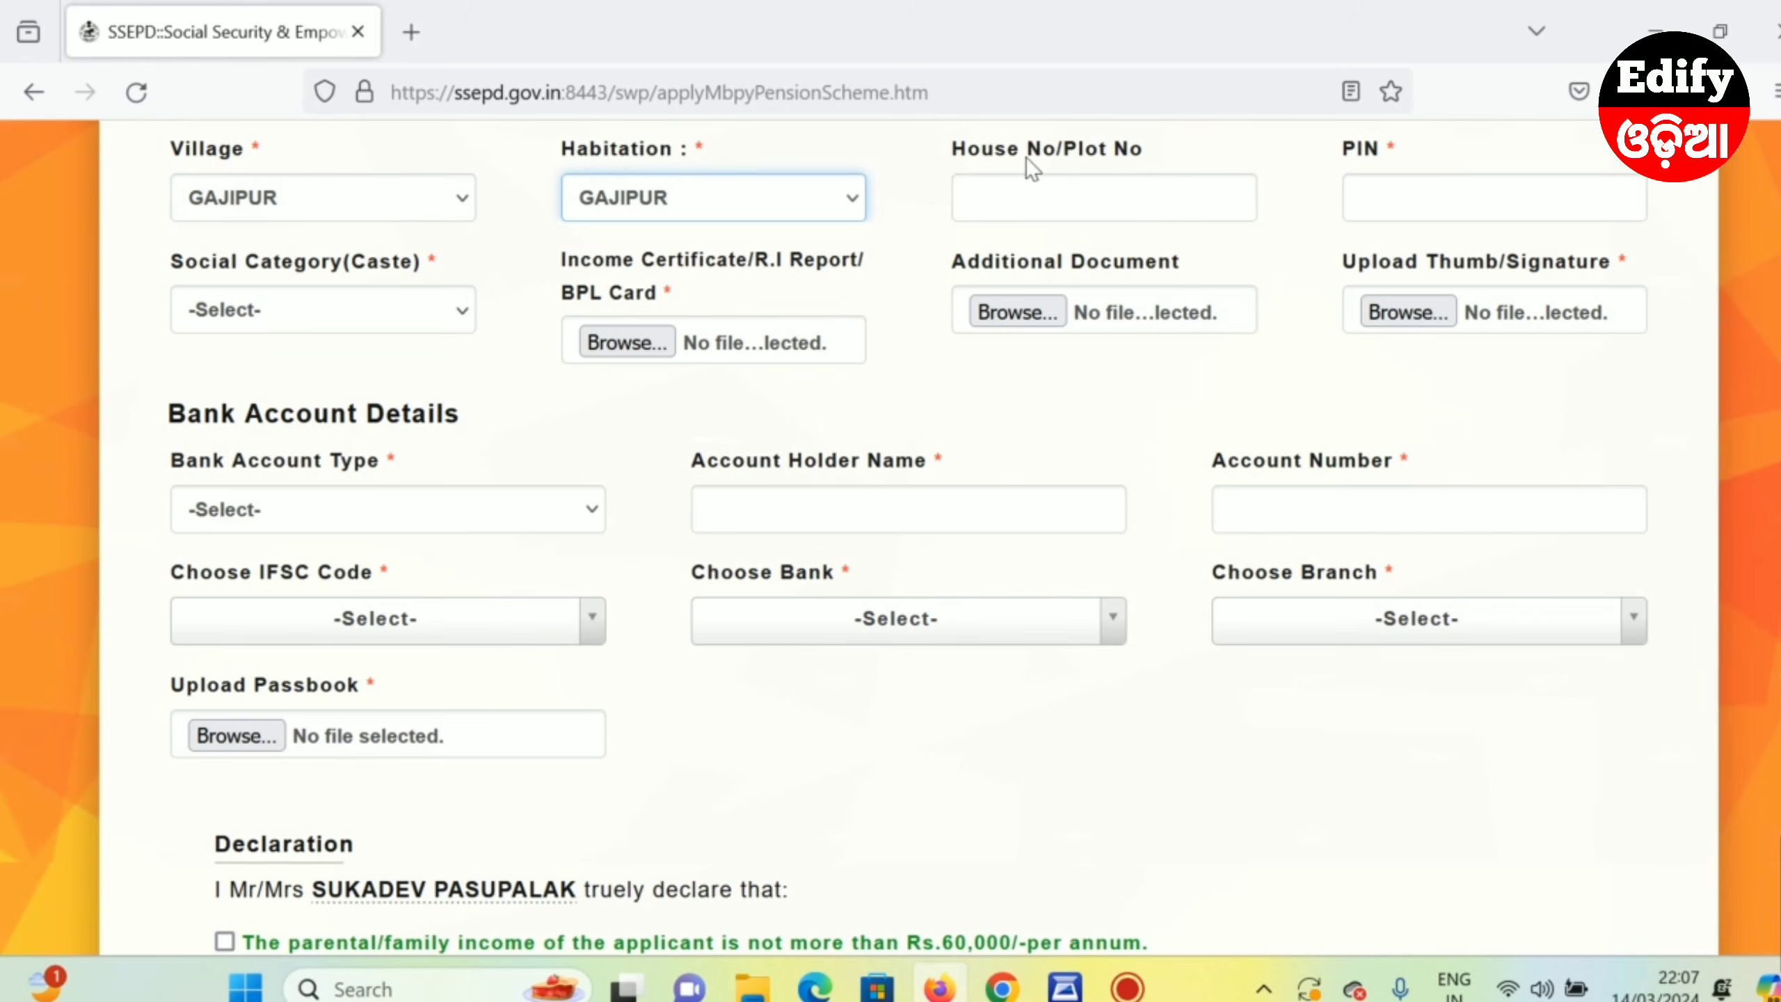
click(1022, 215)
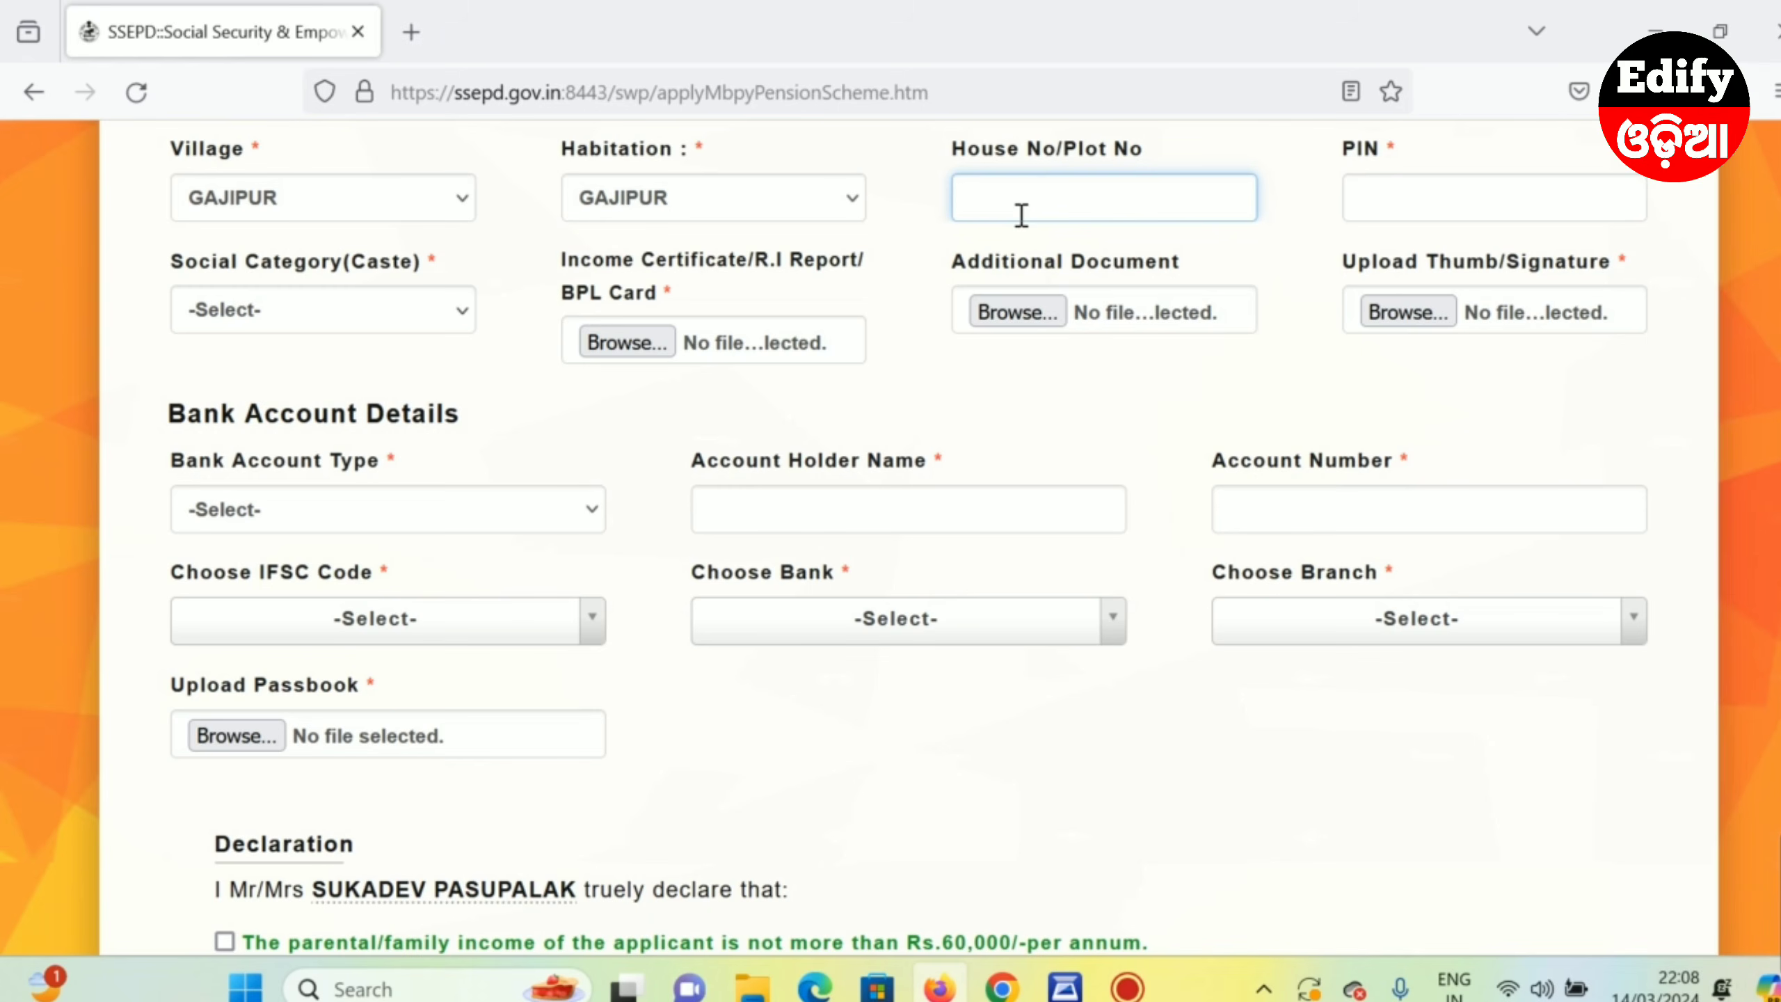
click(1410, 206)
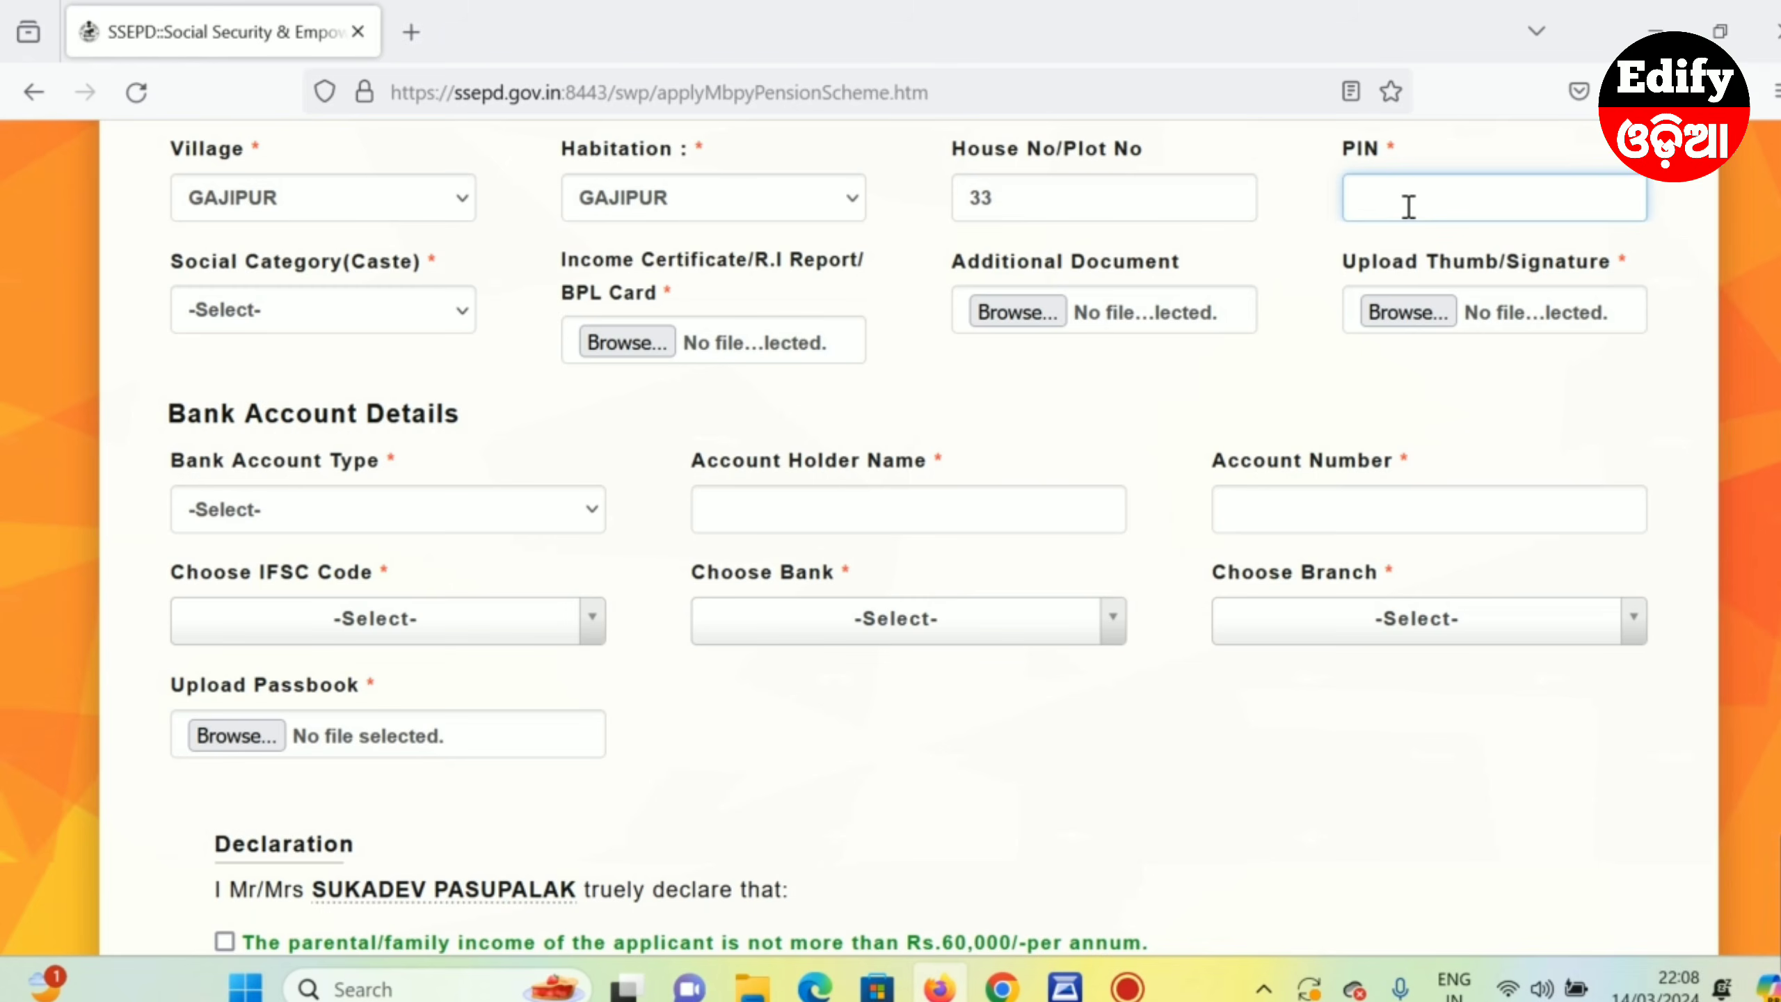
text(756127)
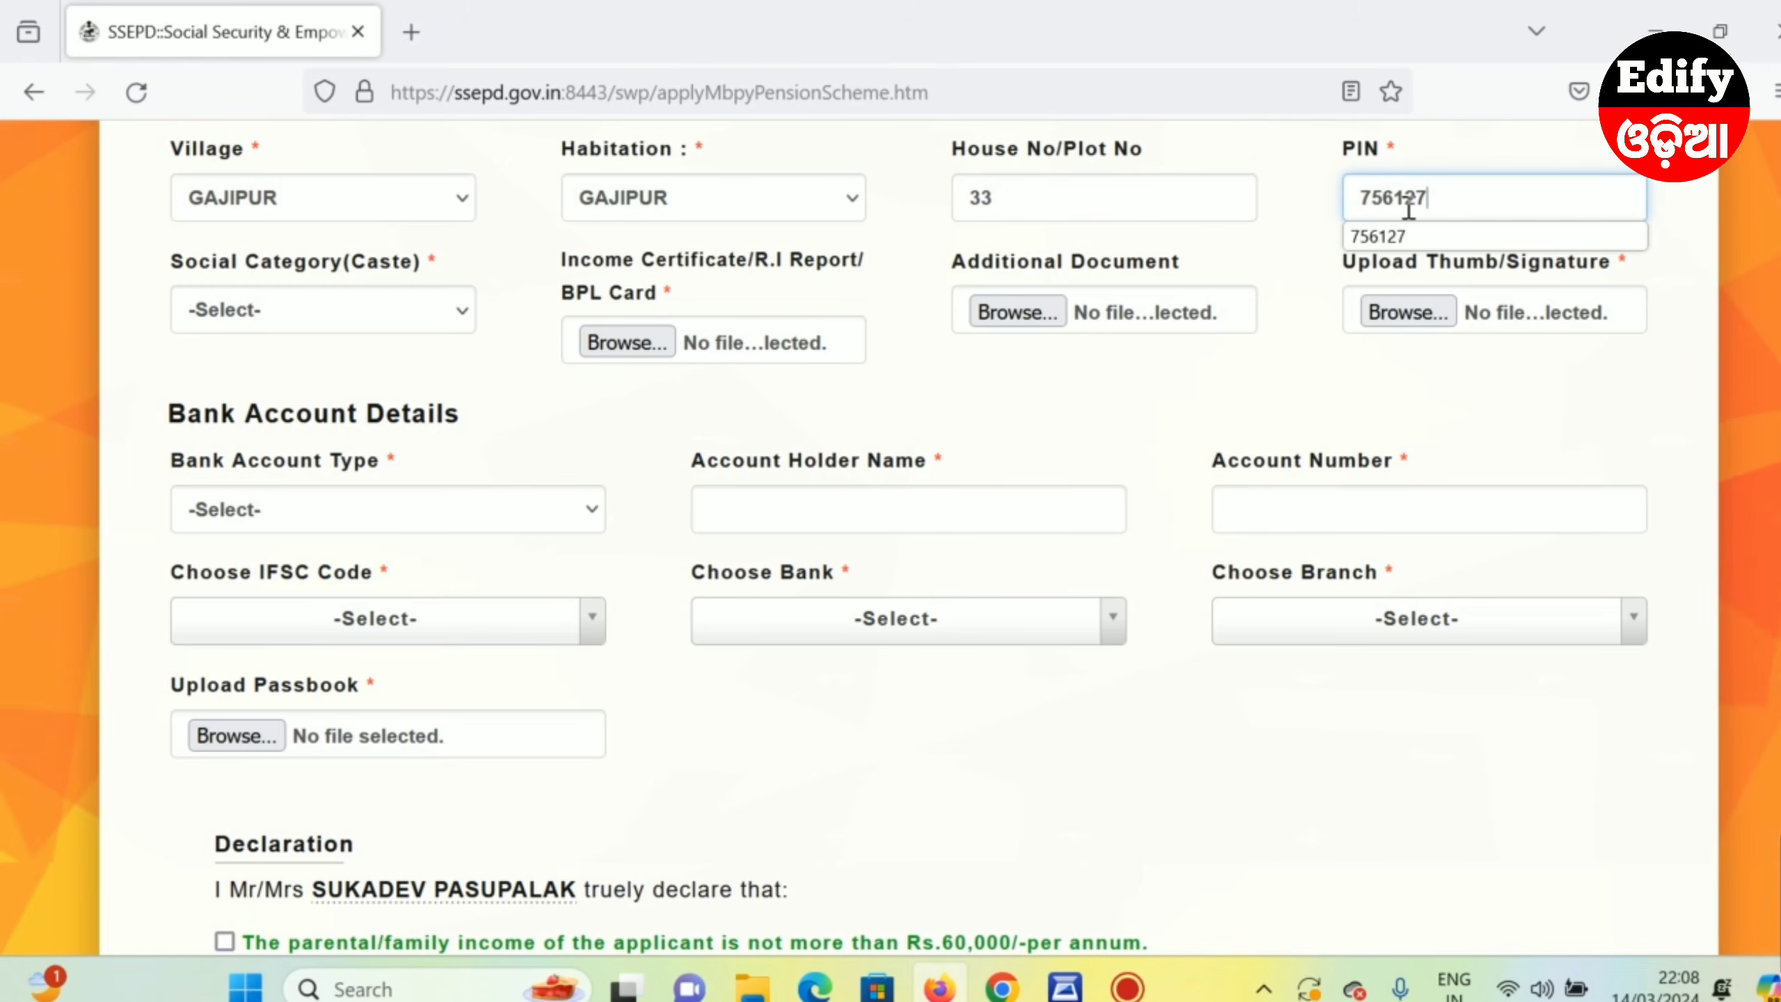
click(1308, 257)
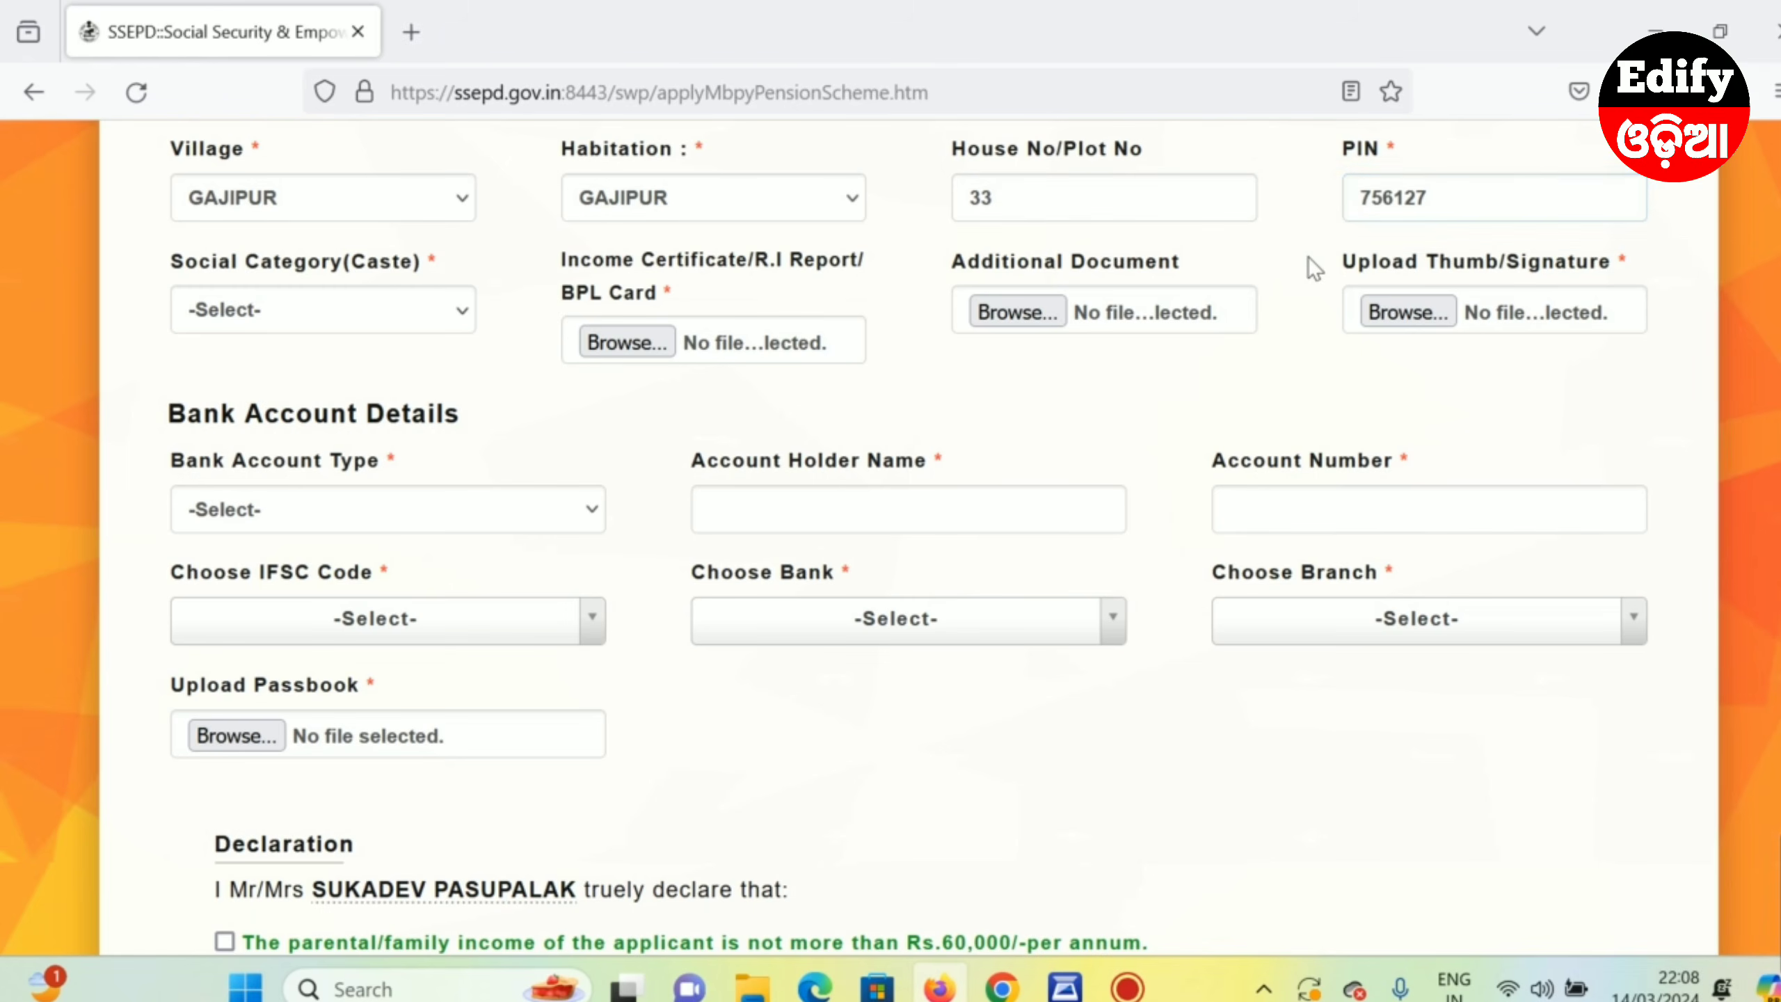
- Select General in the Social Category (Caste) dropdown
click(243, 314)
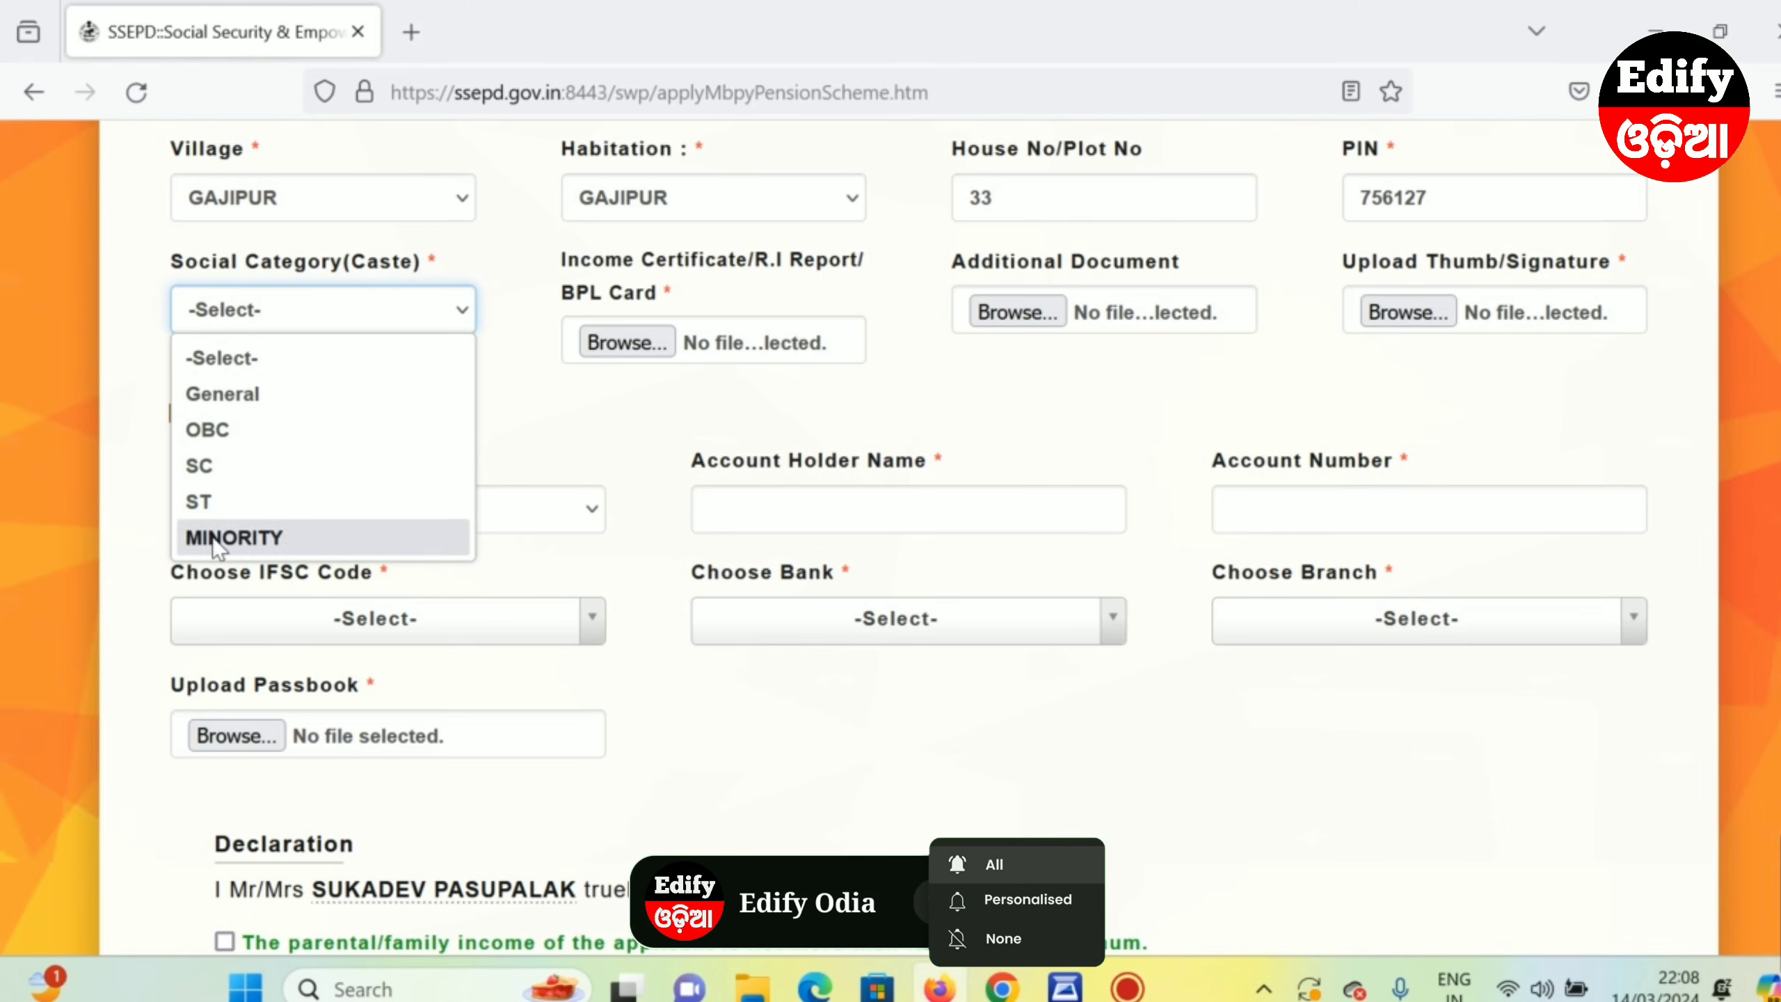
click(217, 403)
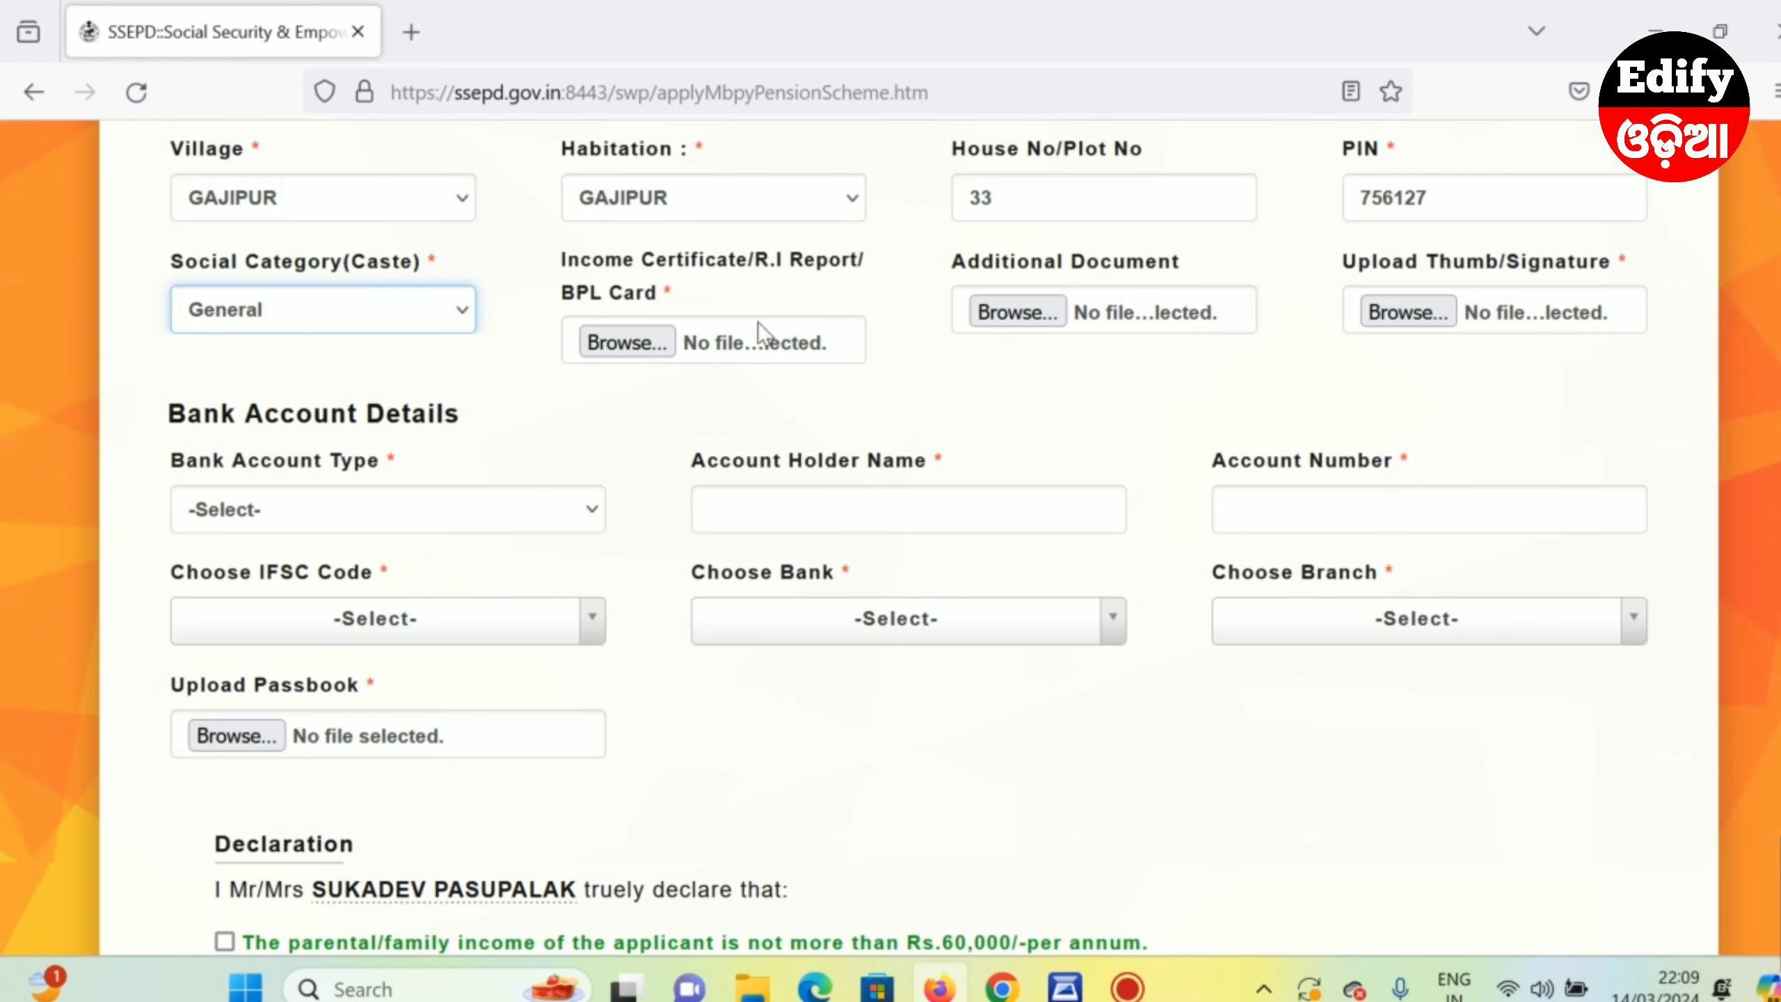
- Upload the income certificate PDF and a PDF for the additional document
click(623, 343)
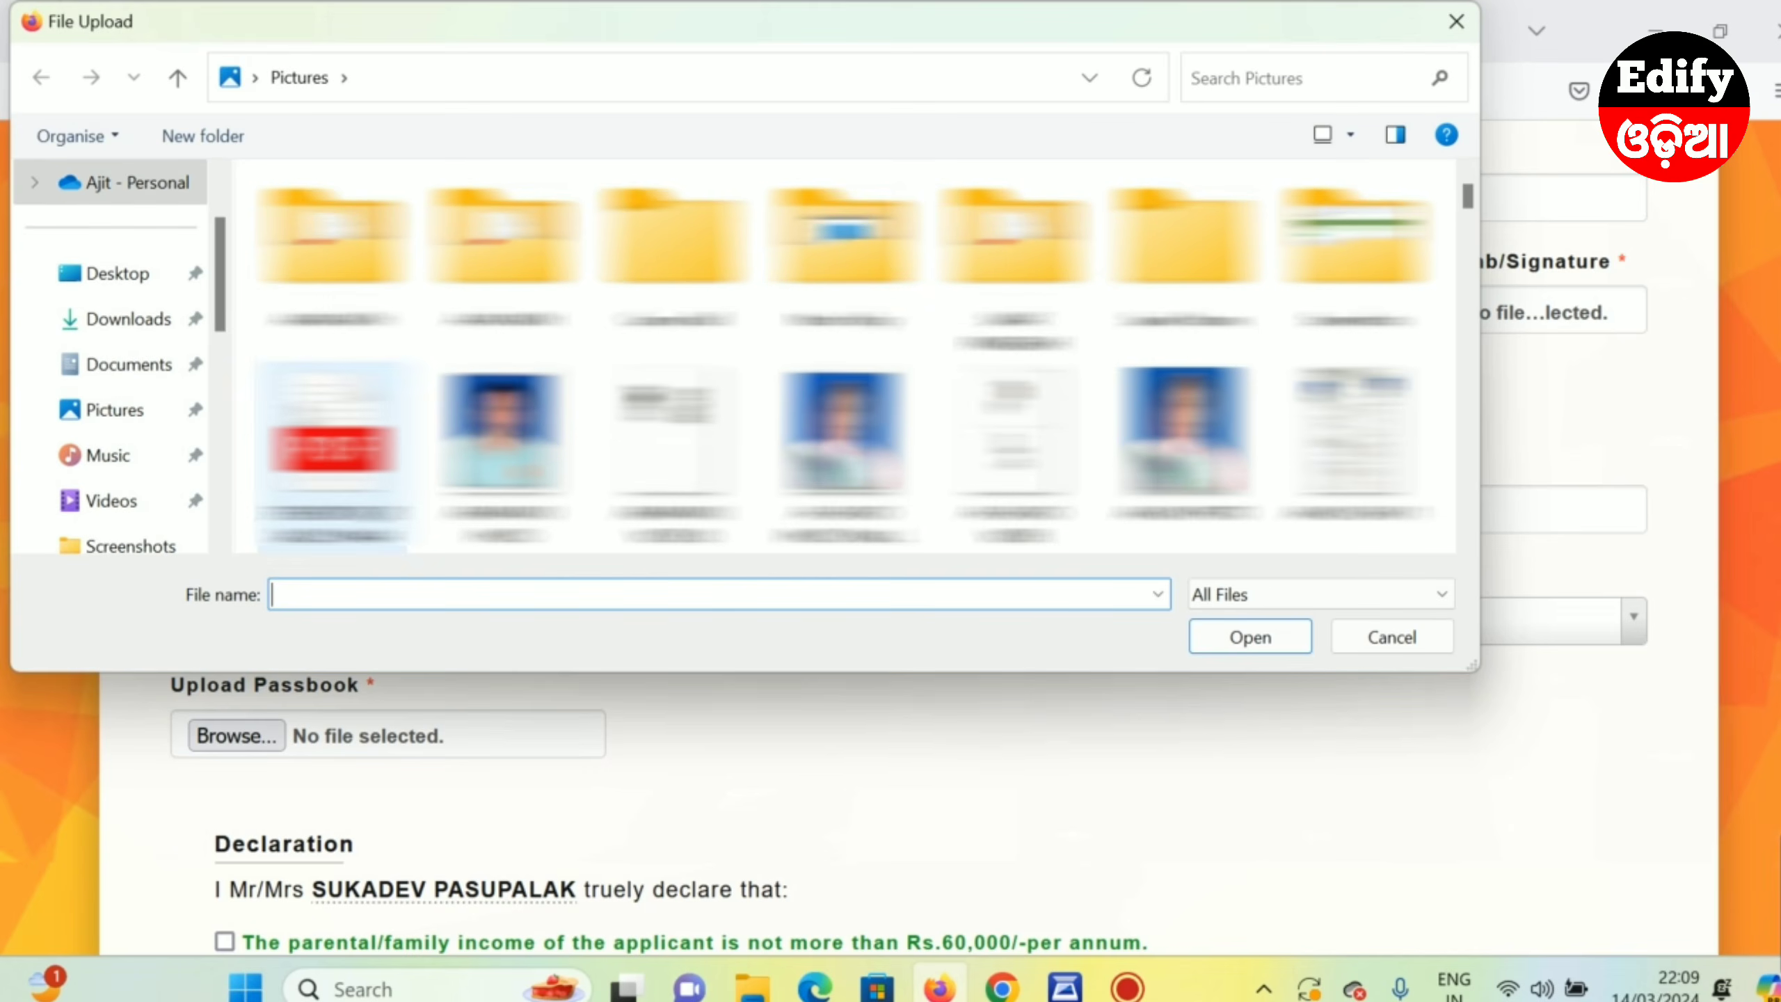
double_click(701, 406)
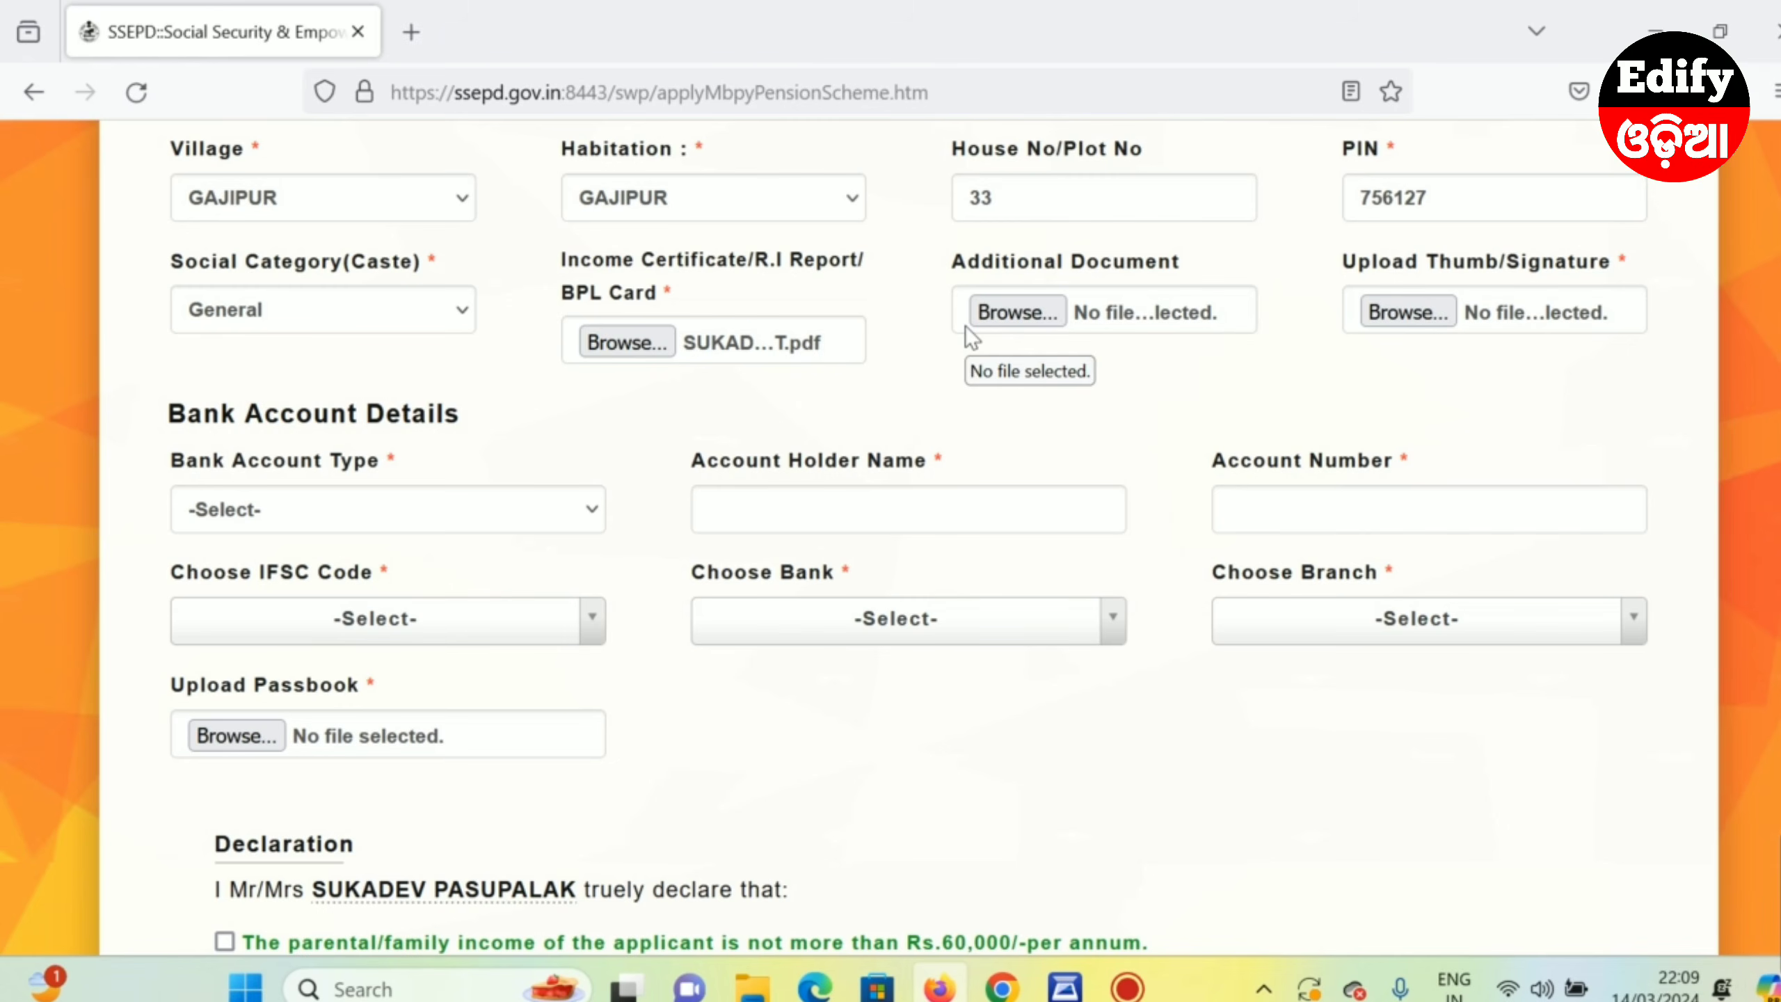
click(1028, 316)
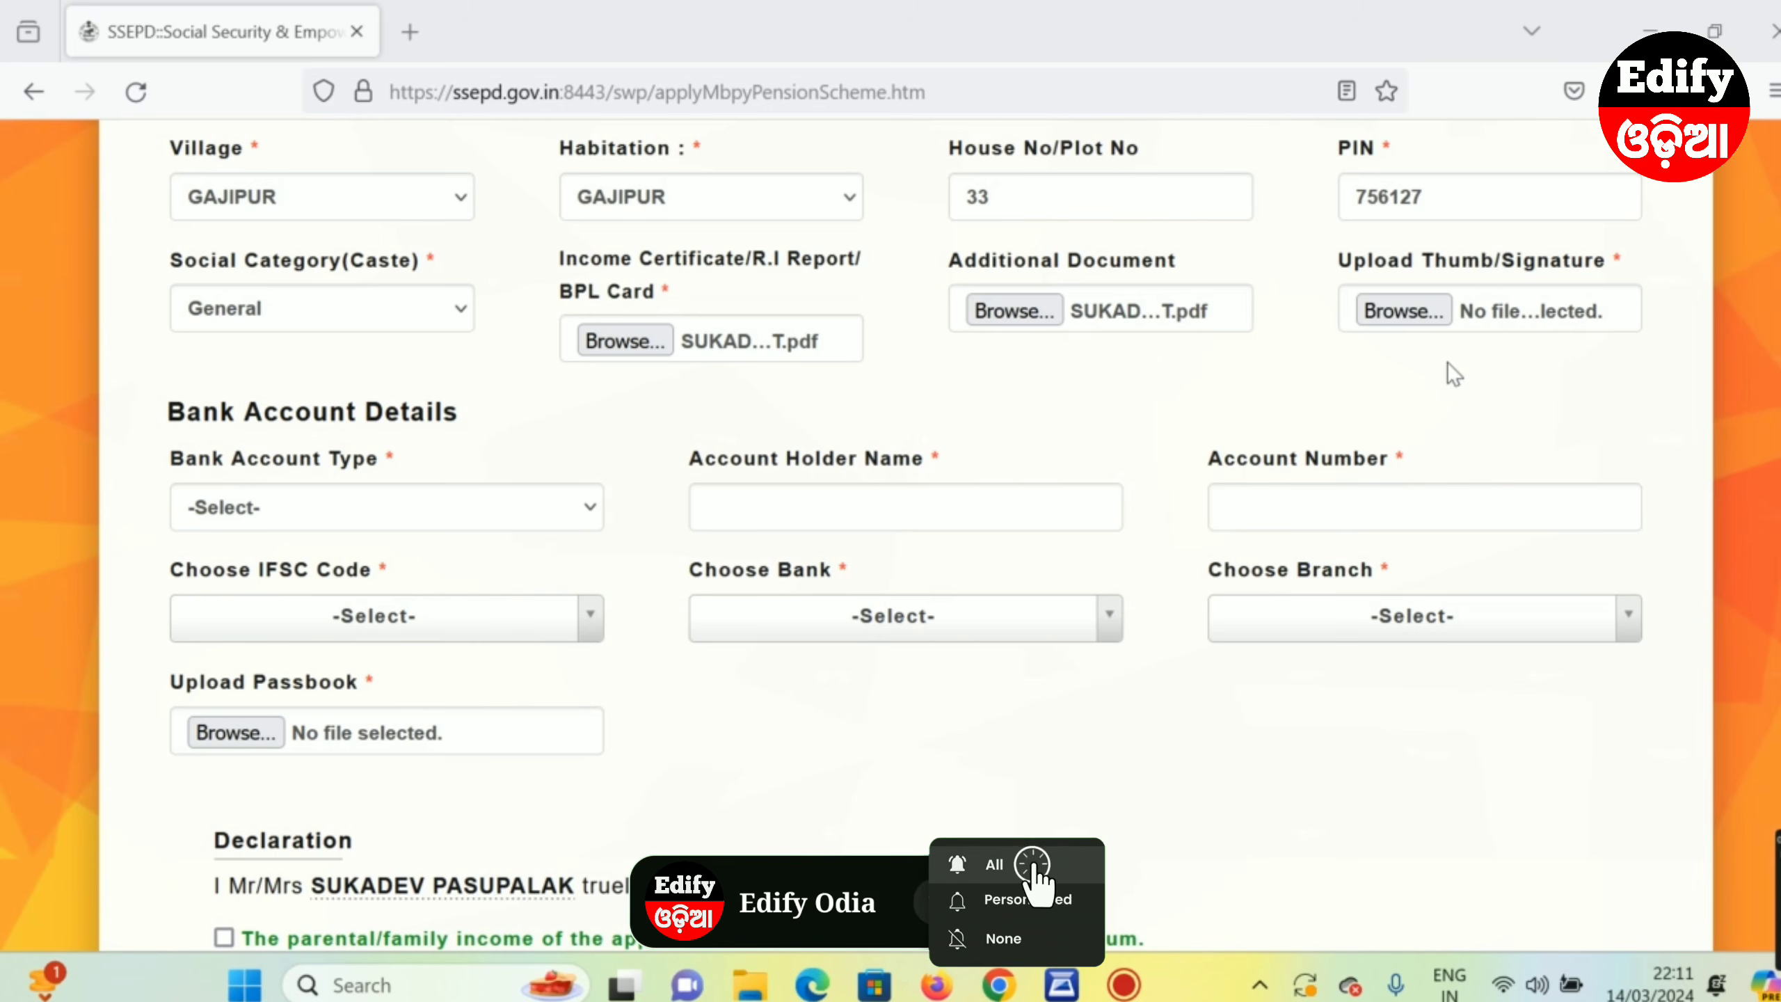
- Attach the JPG thumb impression/signature and open the Bank Account Type choices
click(1404, 314)
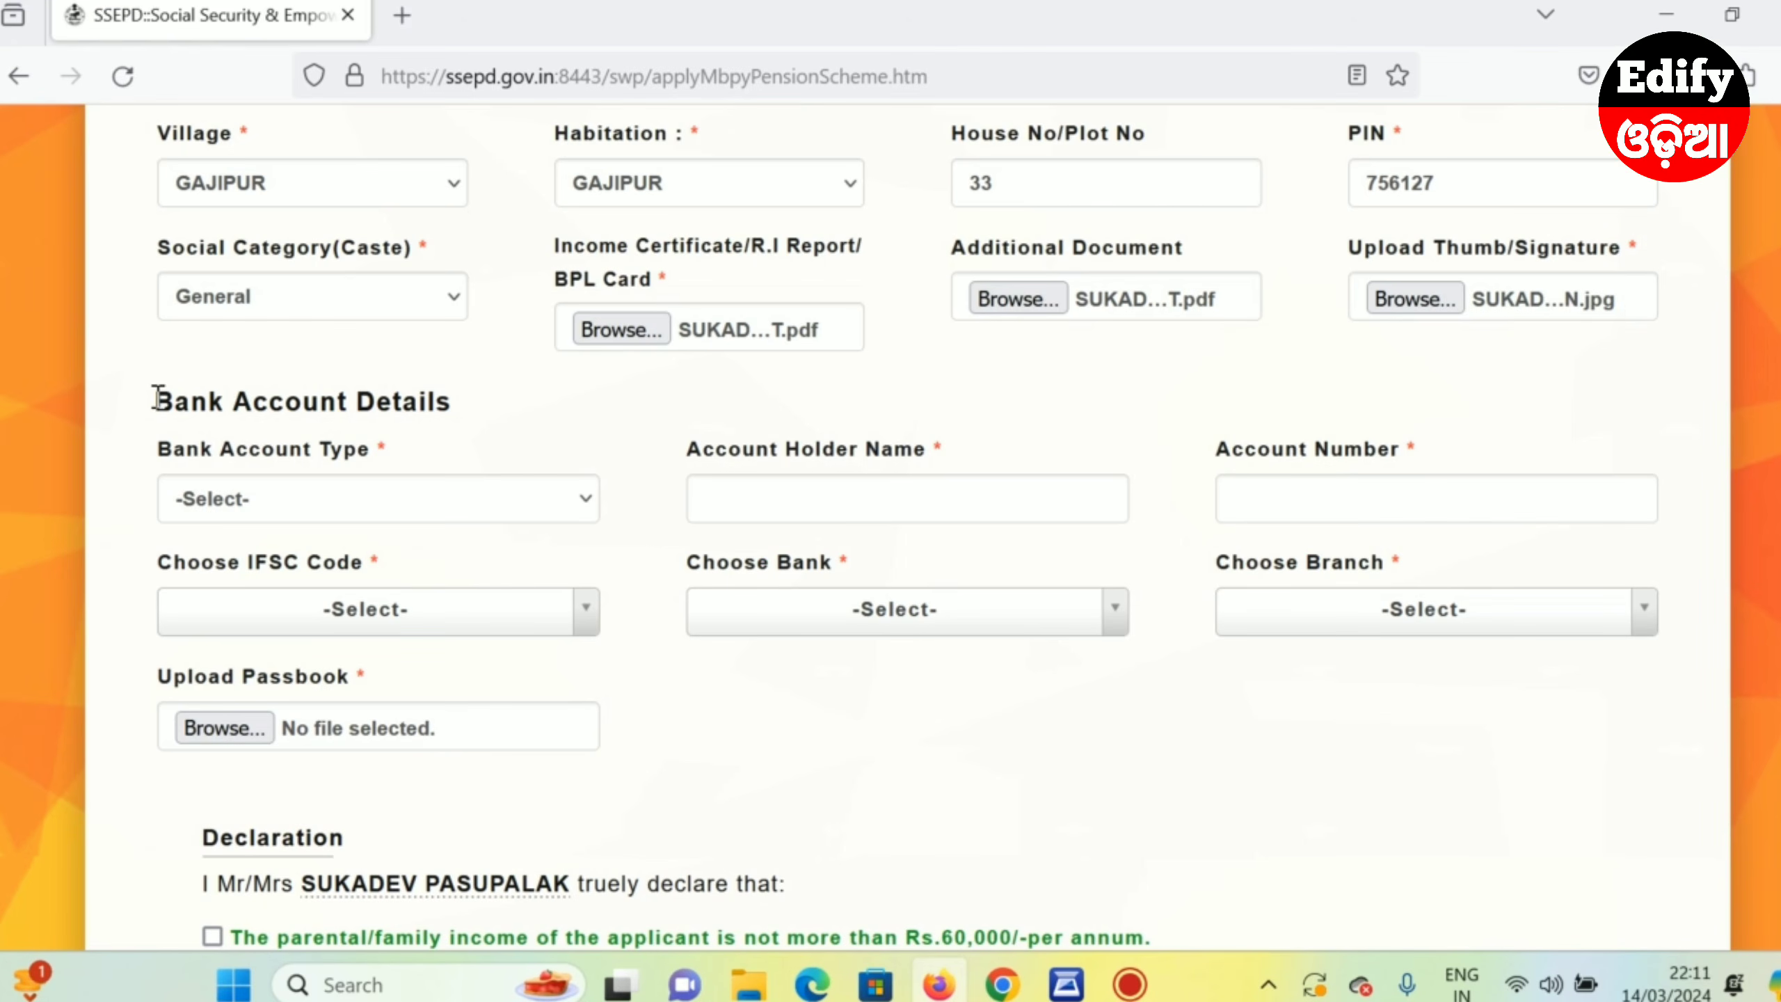
drag(155, 402, 468, 404)
click(467, 404)
scroll(140, 439, down, 2)
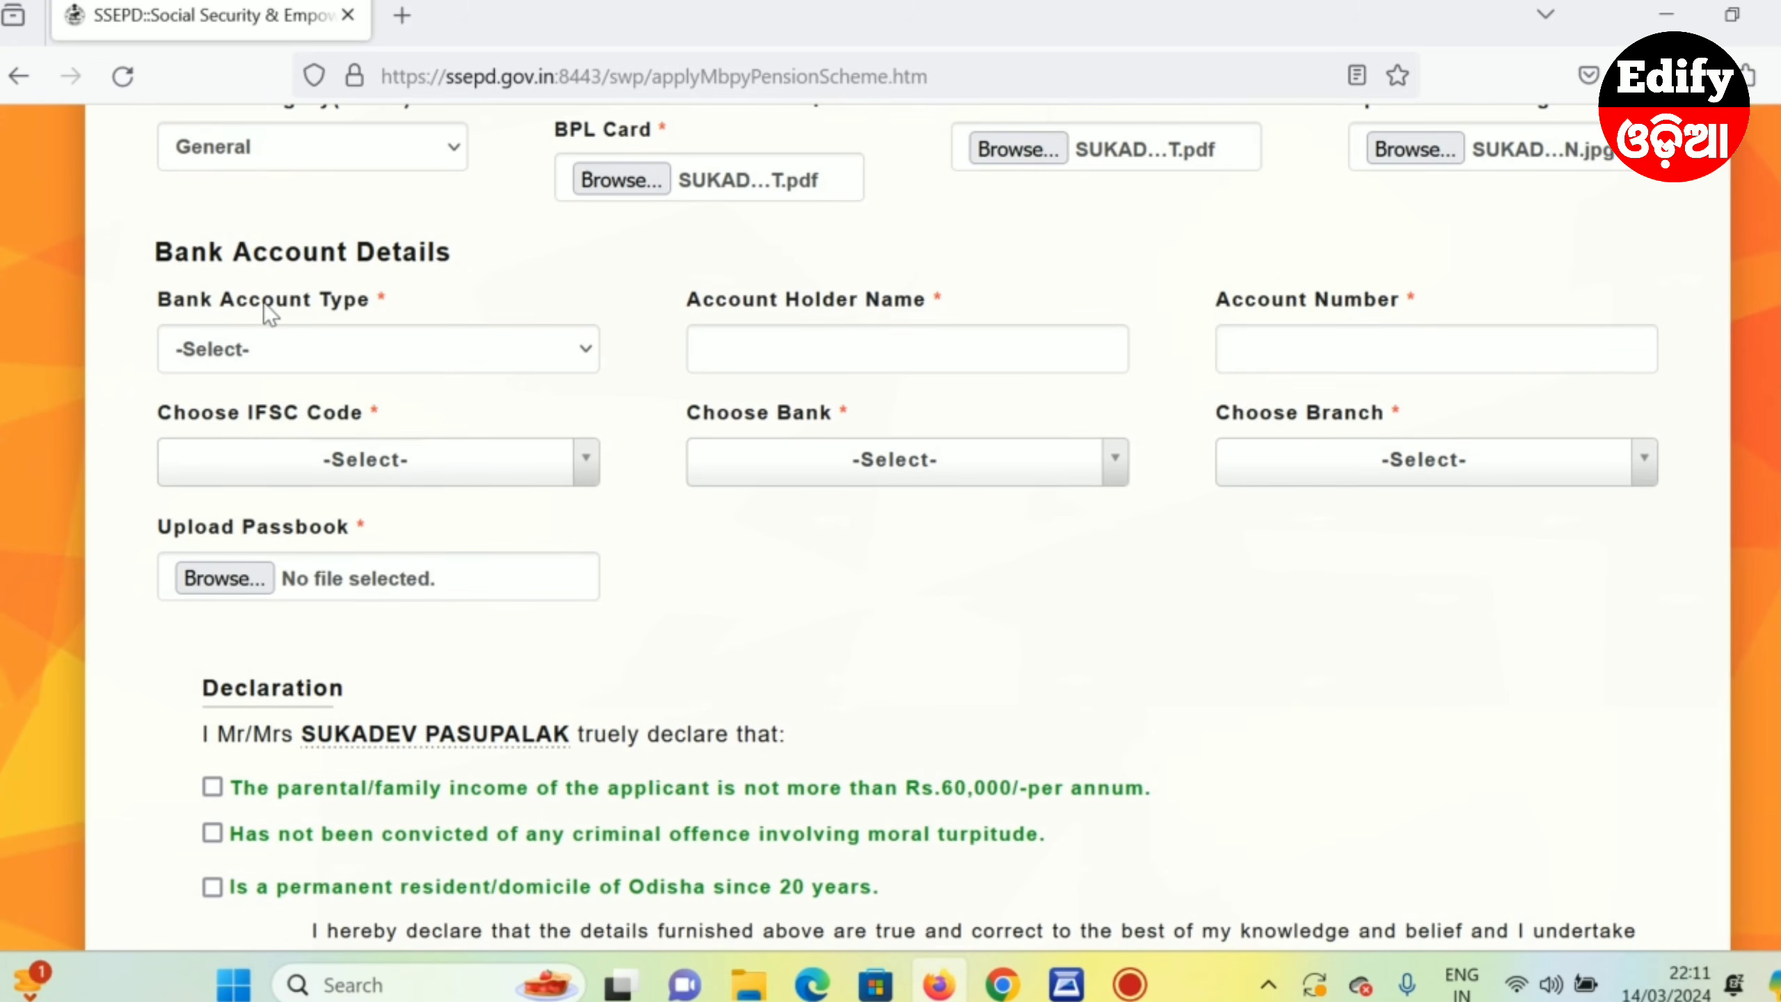
click(303, 348)
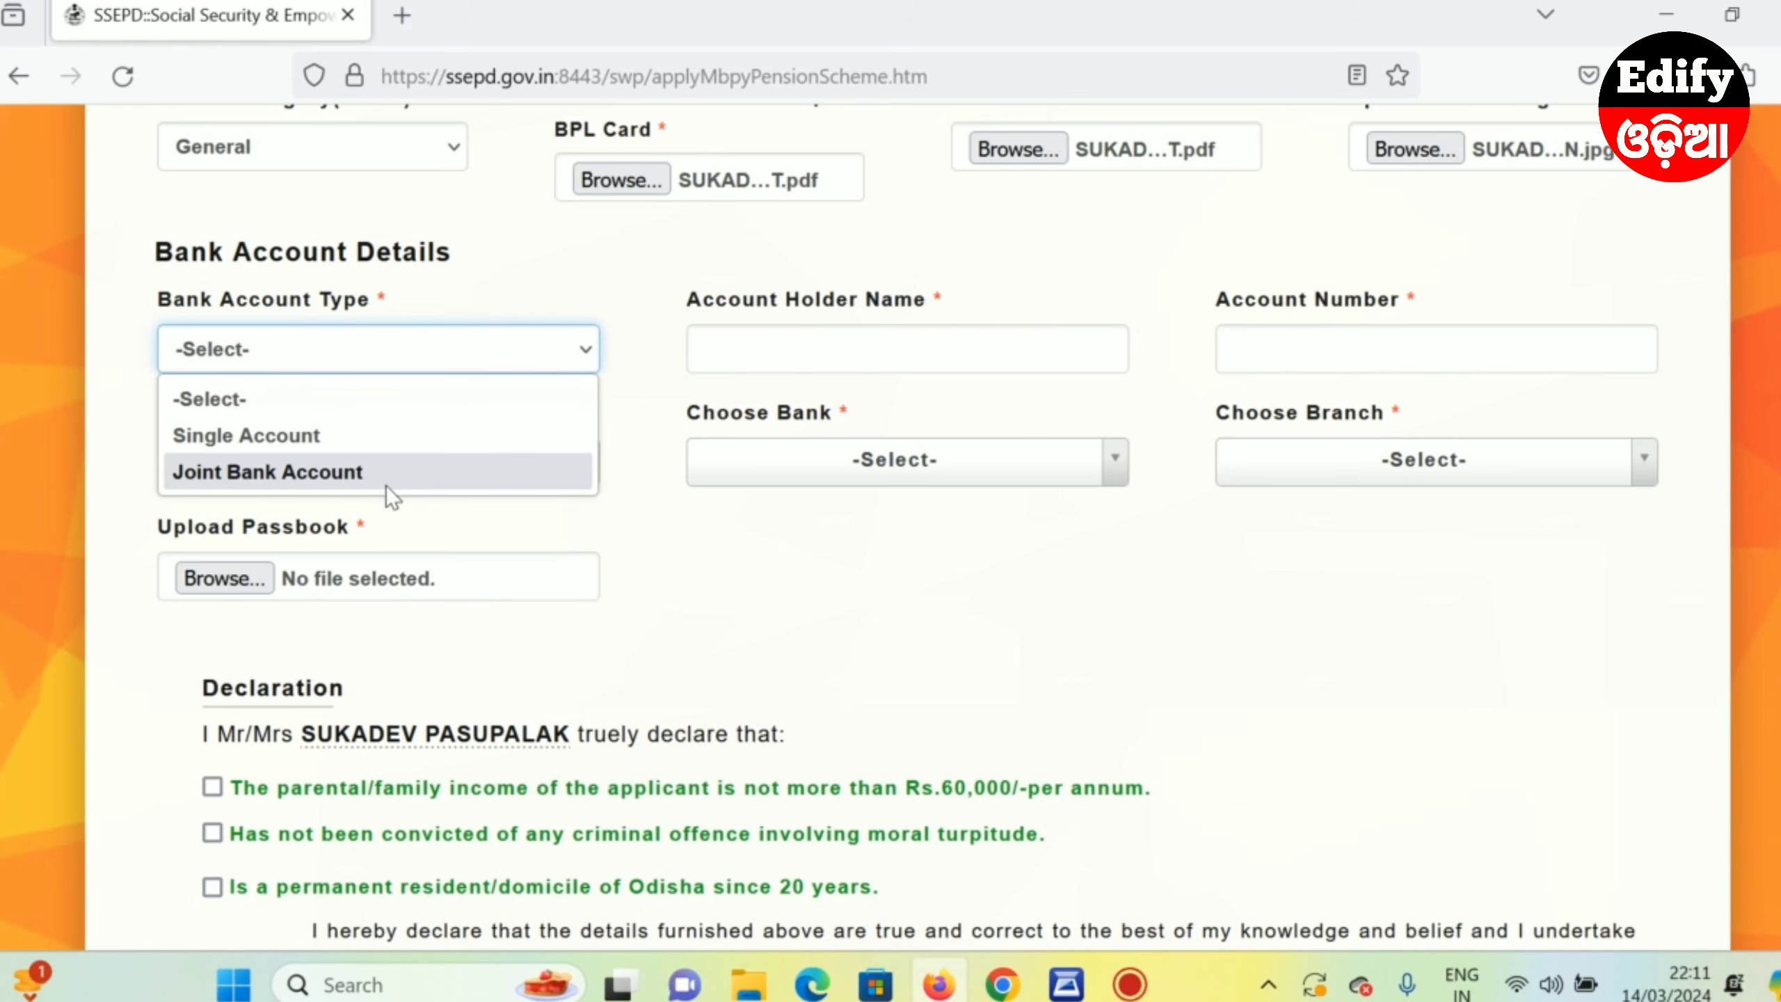
- Try Joint Bank Account as the account type, clicking through the holder fields and IFSC list
click(298, 474)
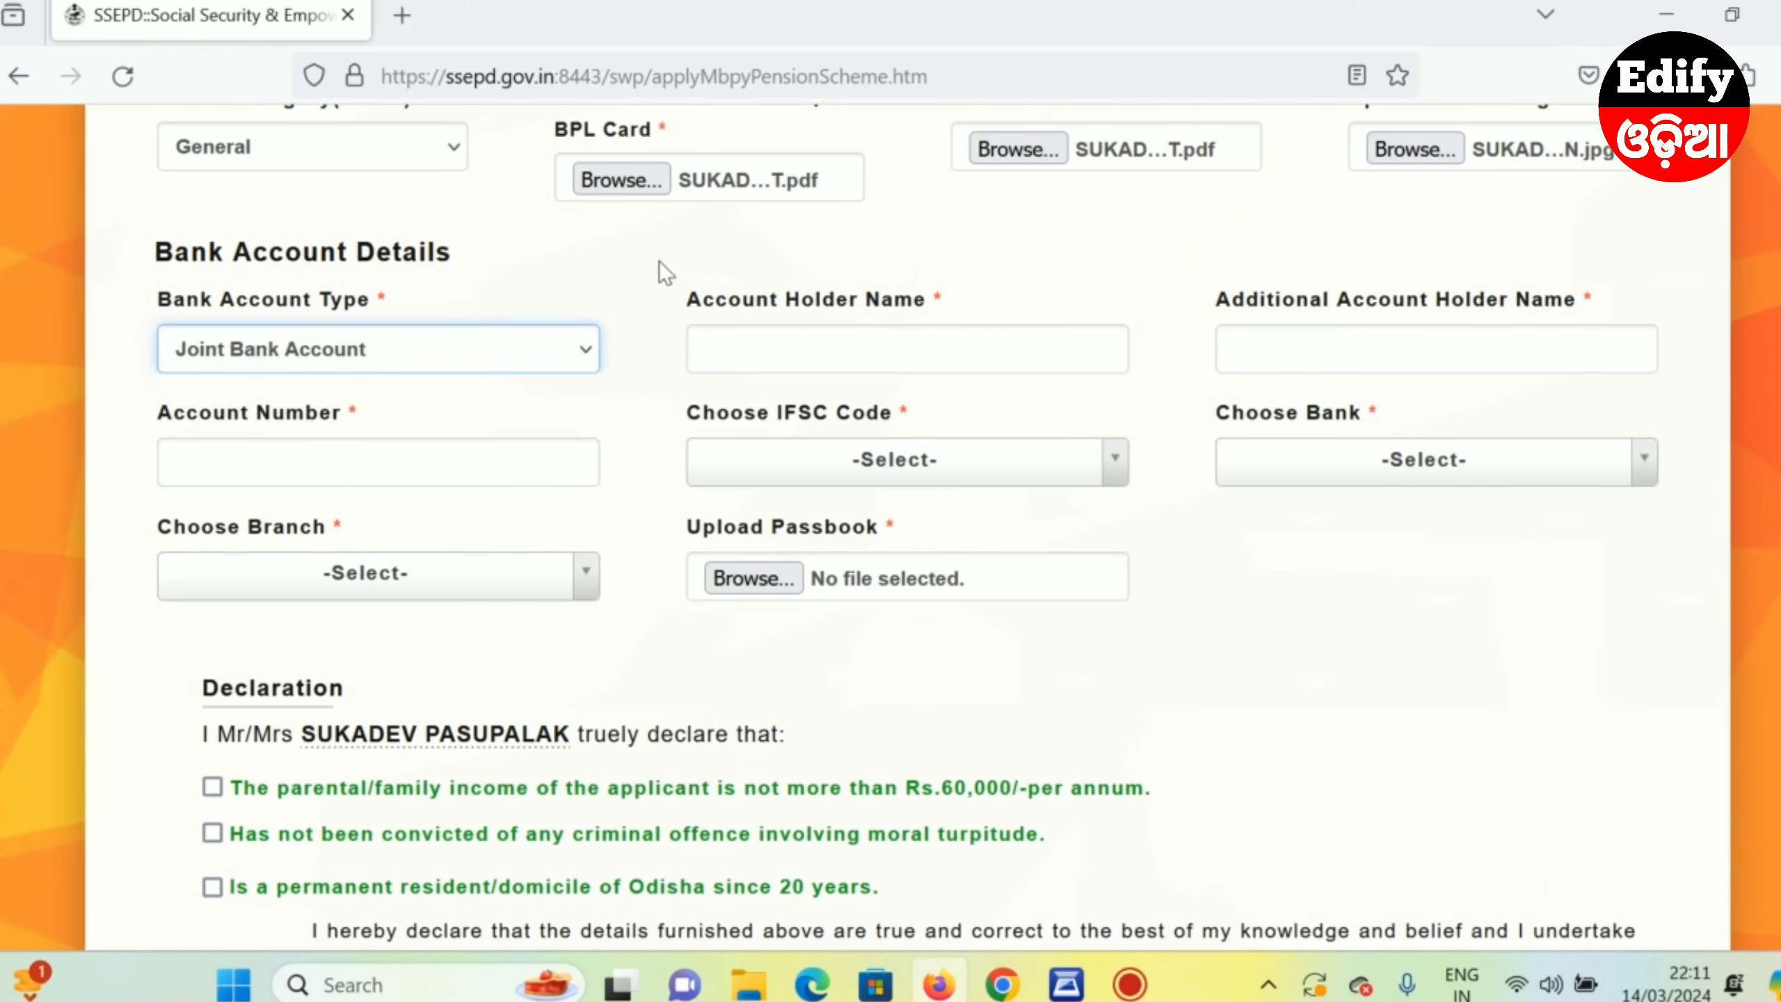
click(867, 344)
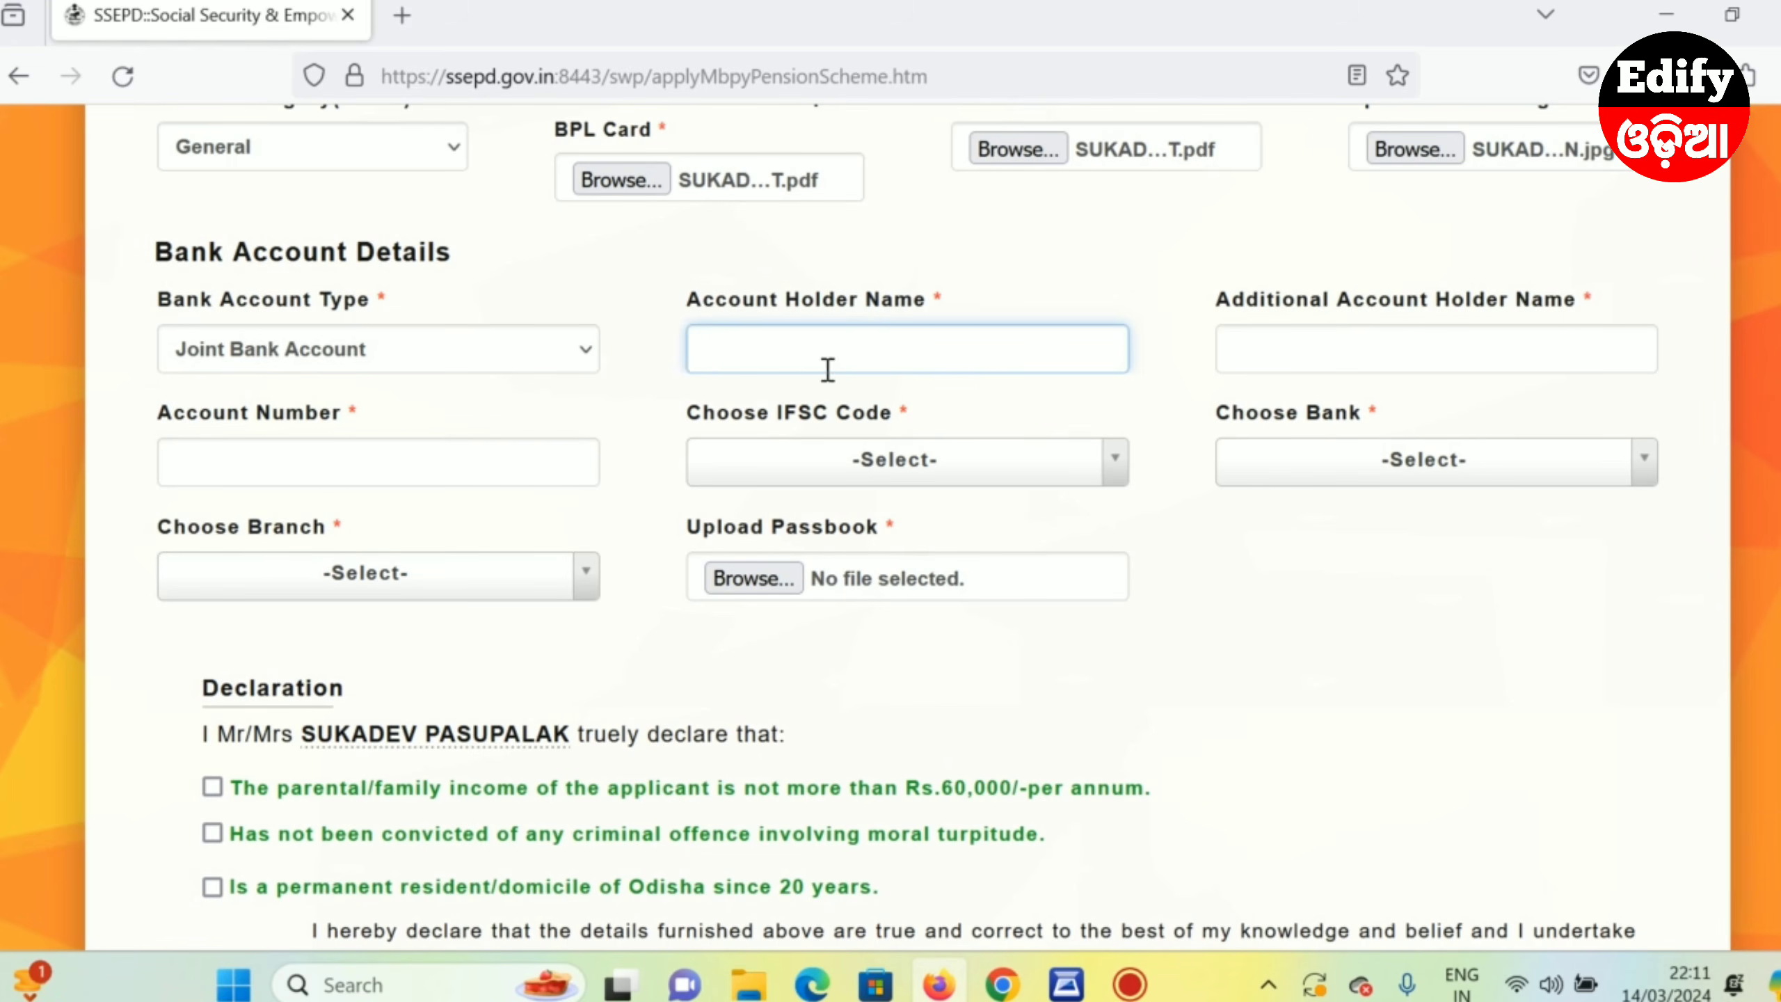
click(1187, 349)
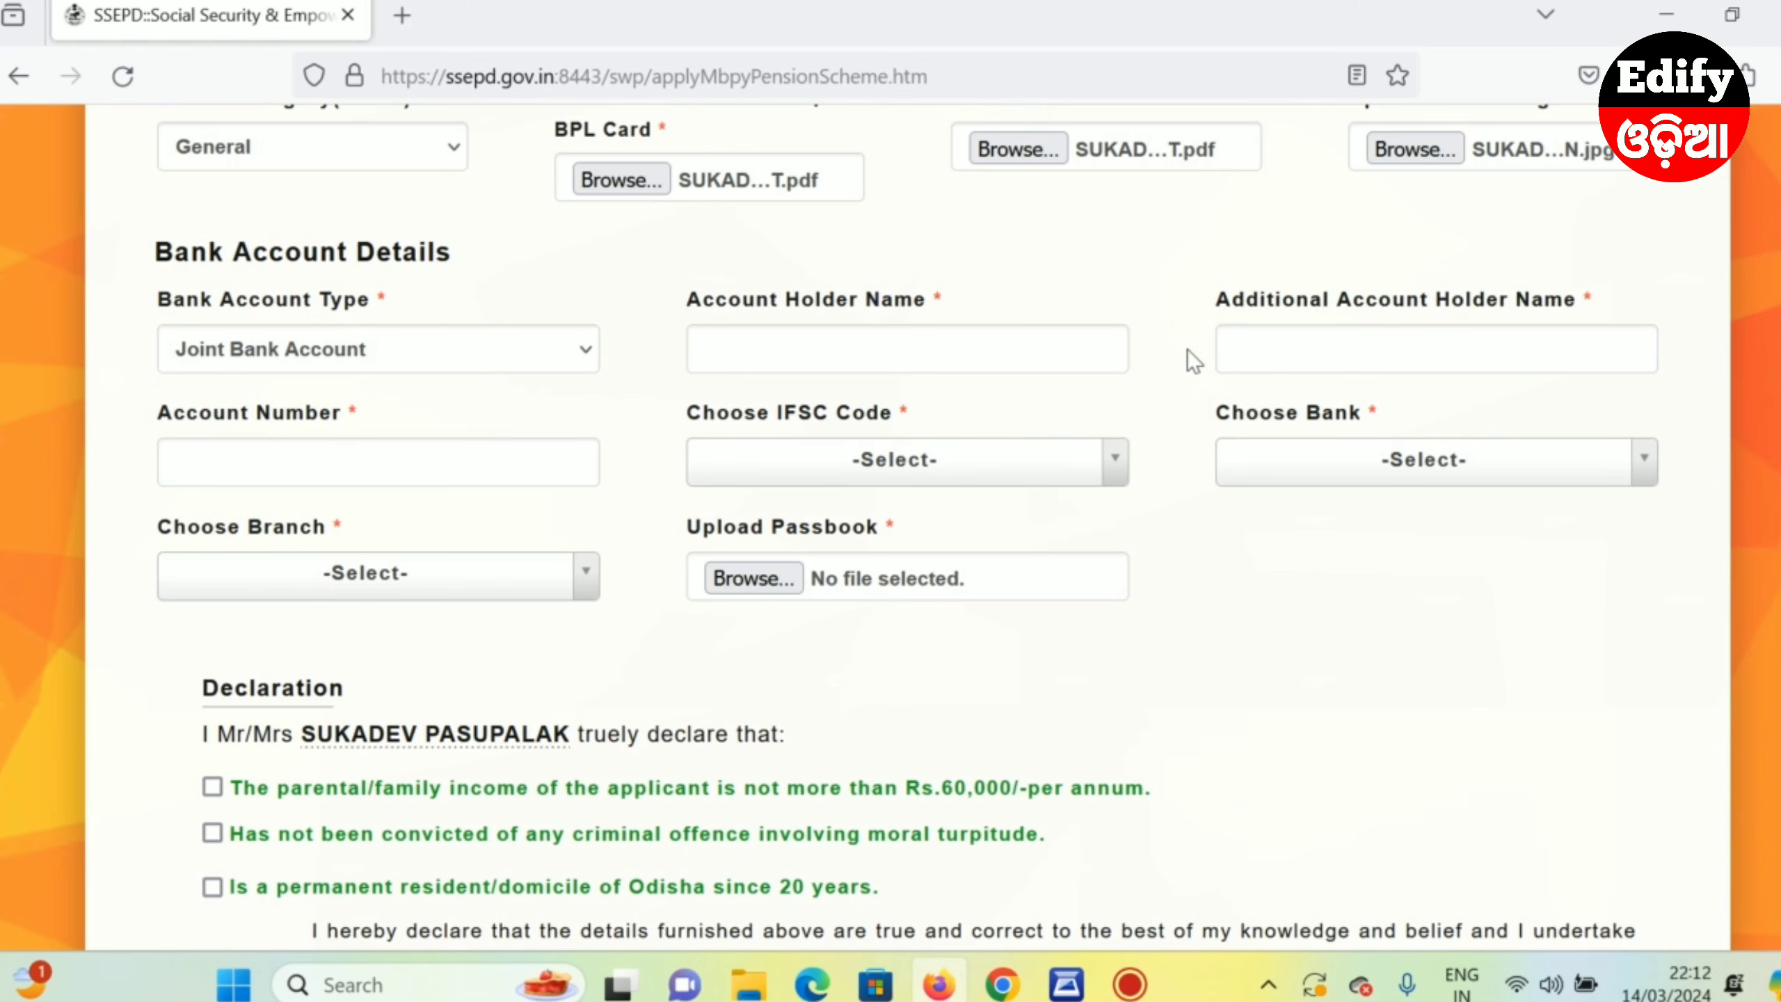
click(1280, 351)
click(224, 449)
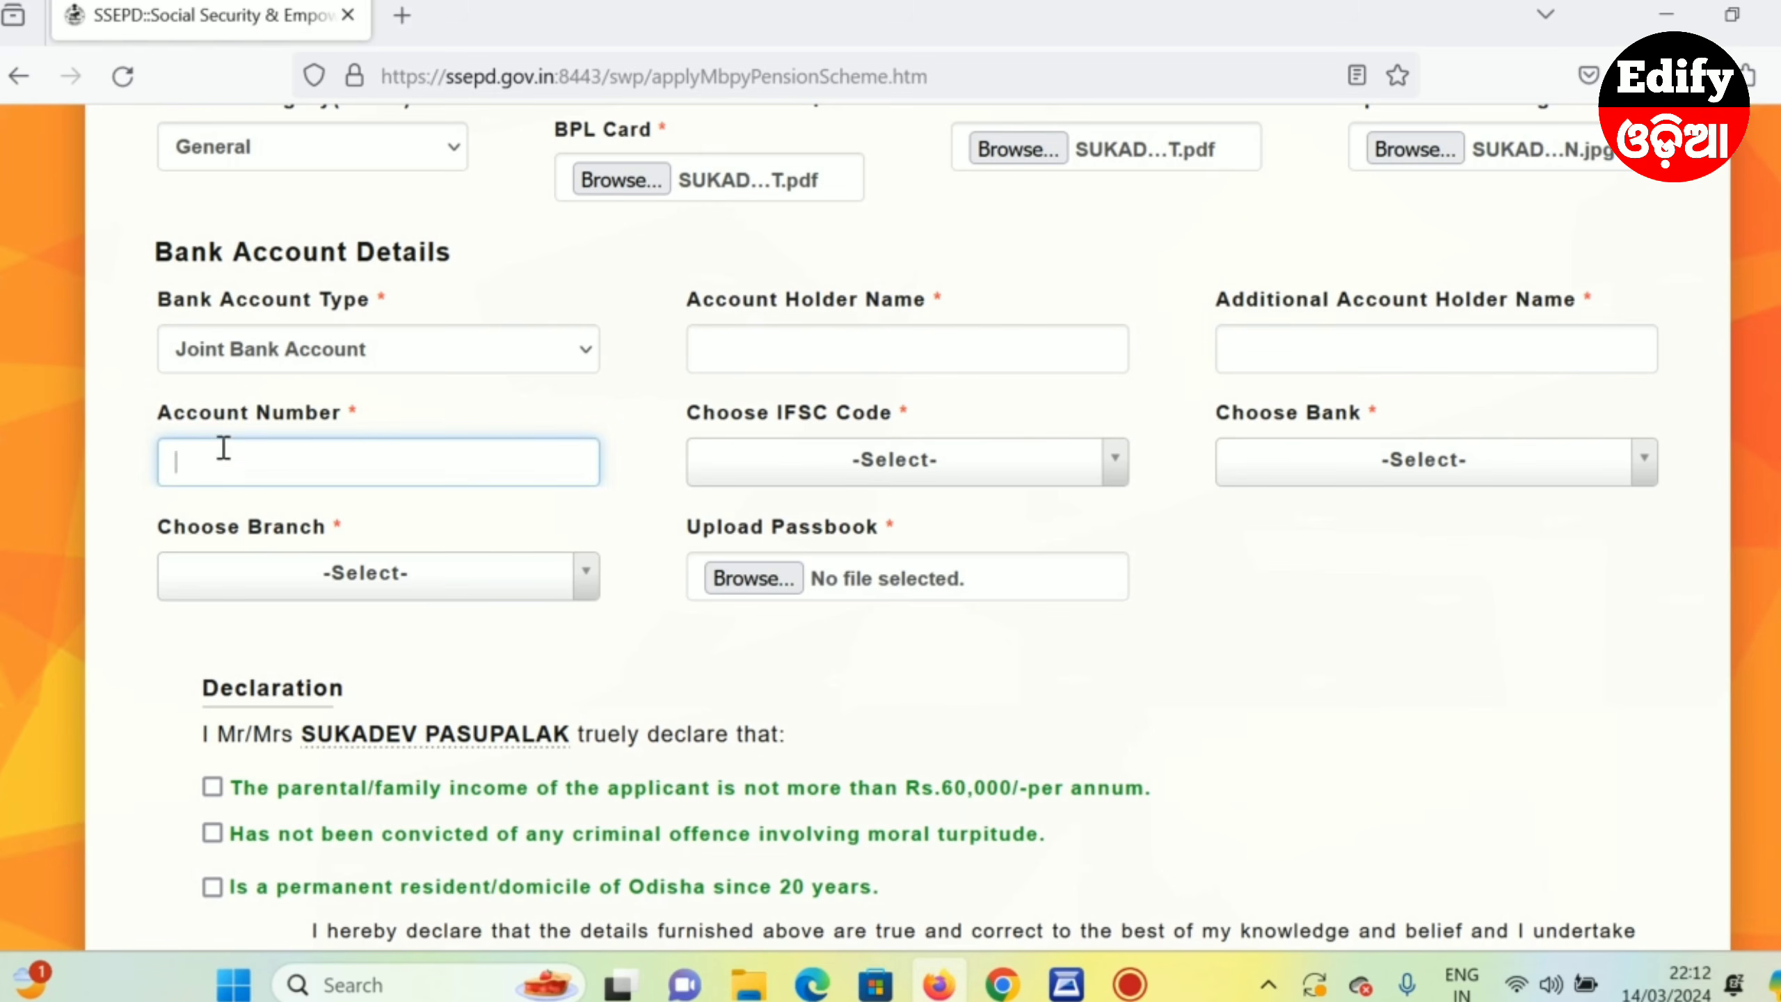
click(856, 469)
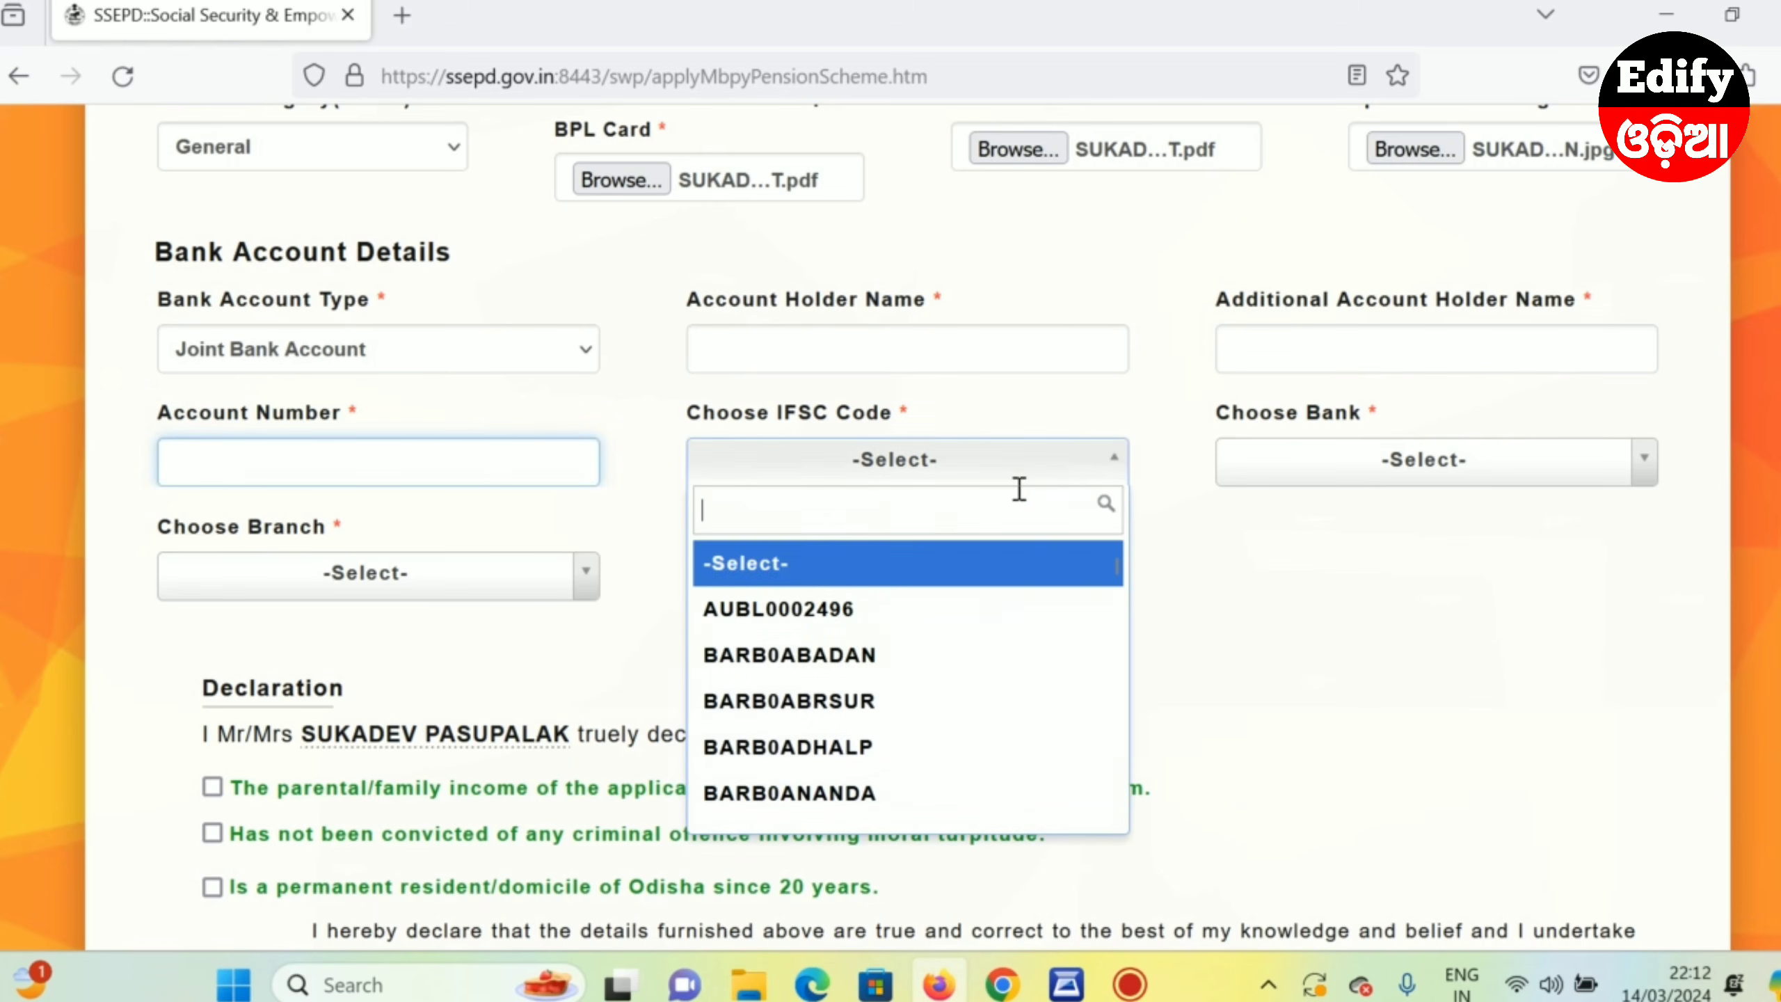
click(1278, 483)
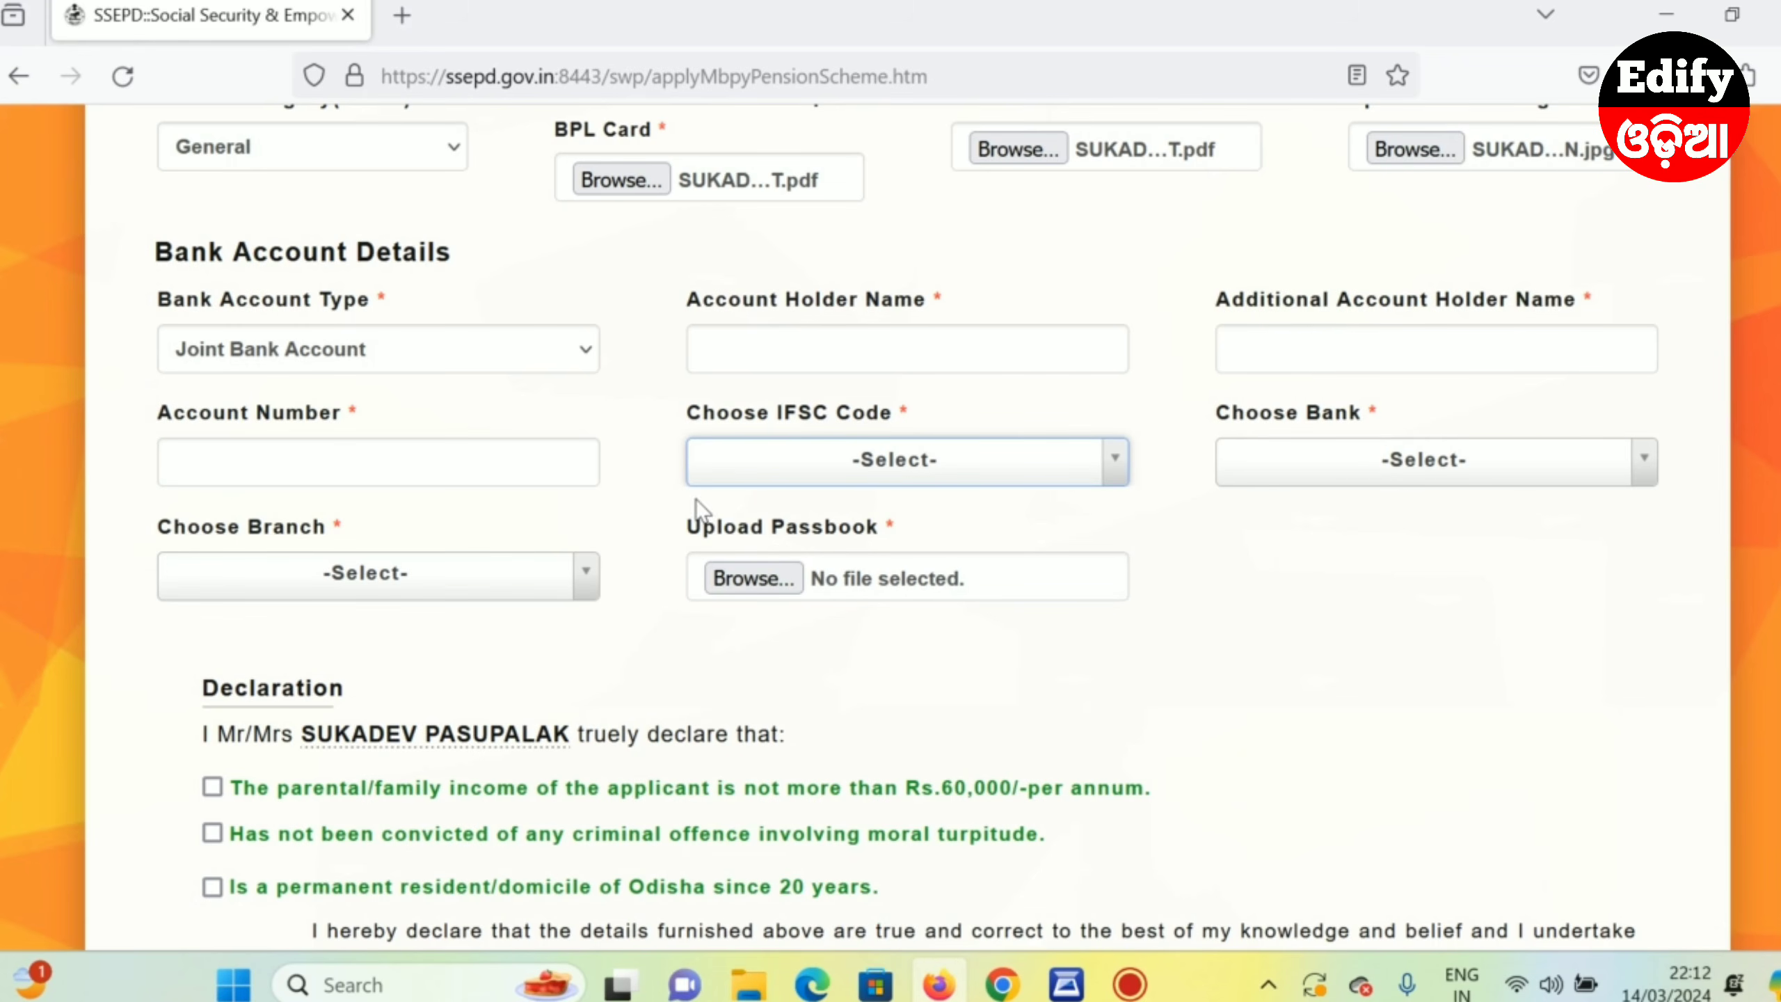
- Switch the account type to Single Account and enter the account holder's name and account number
click(294, 350)
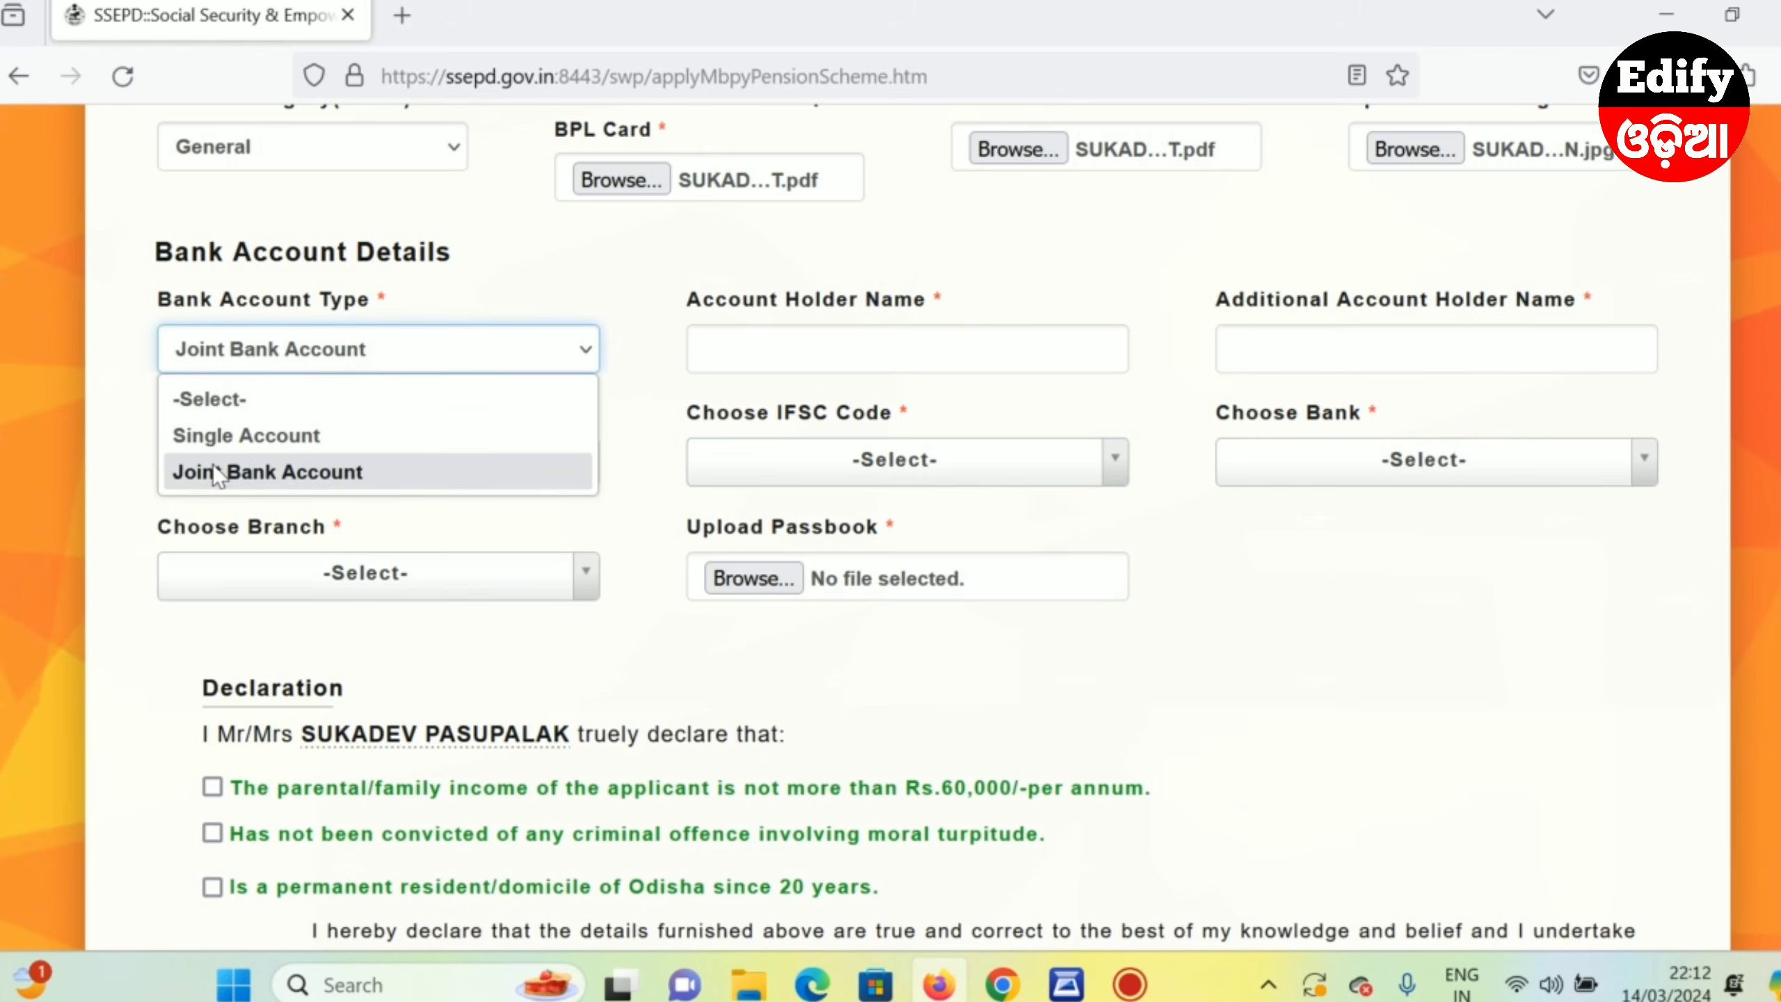
click(253, 438)
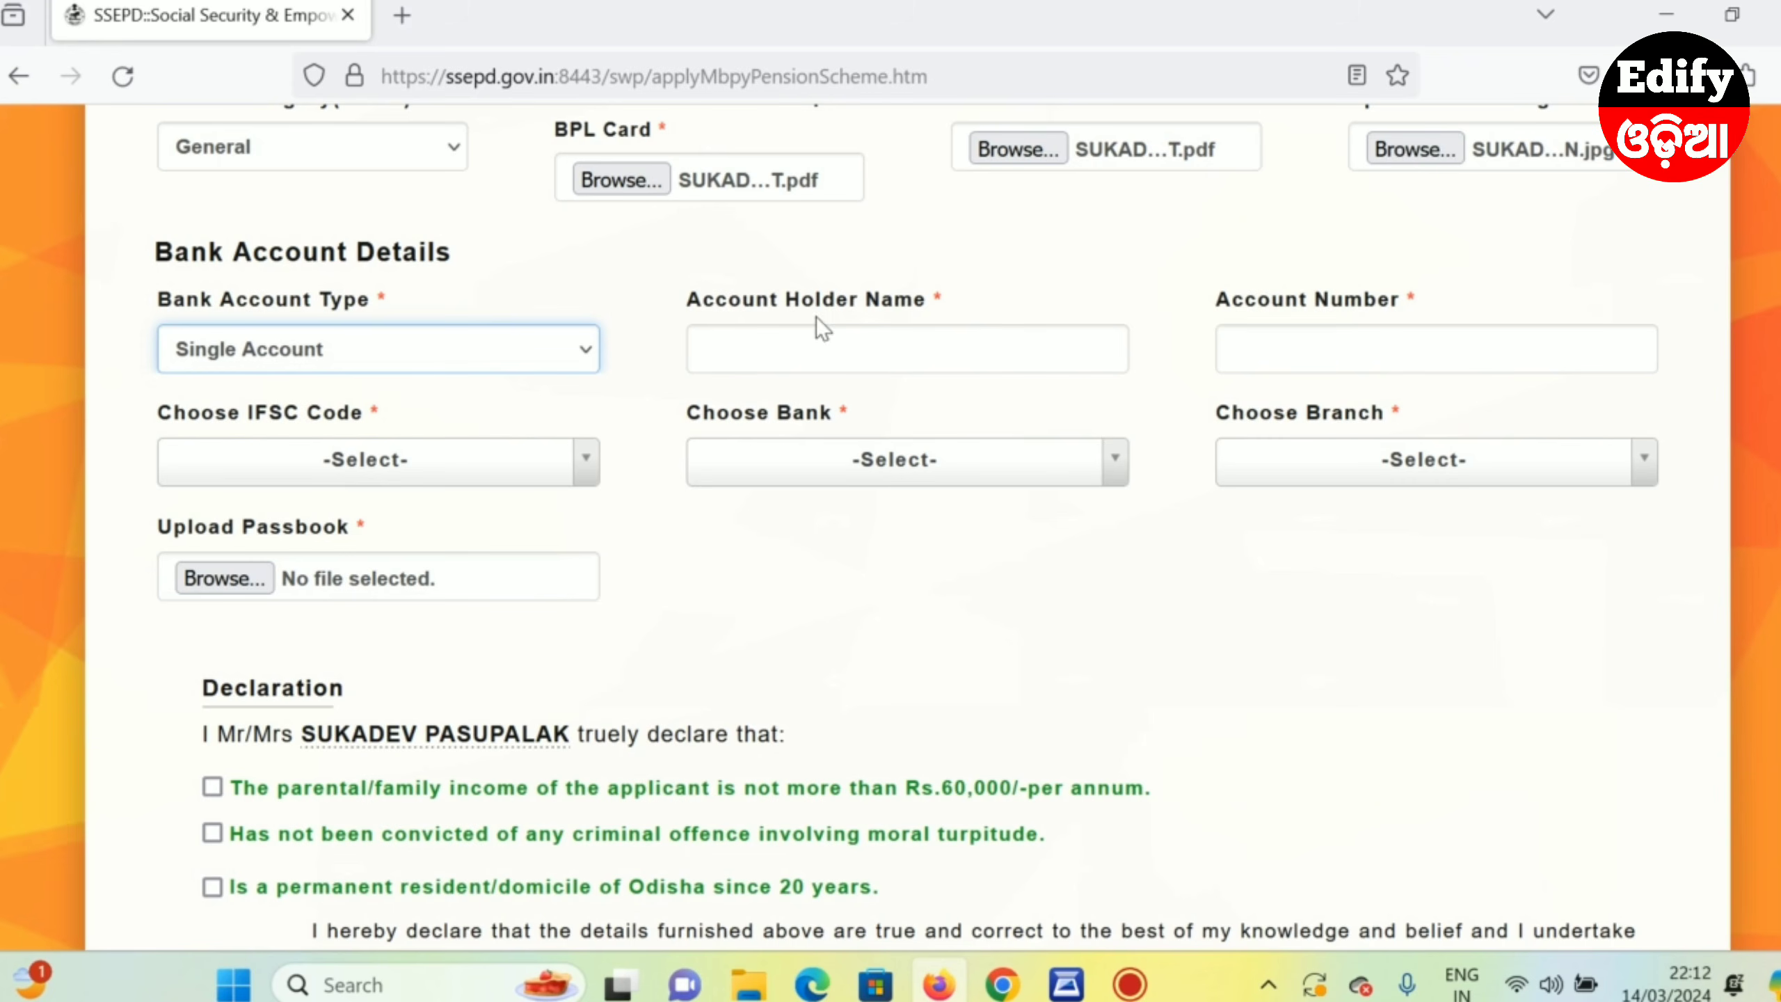
click(791, 359)
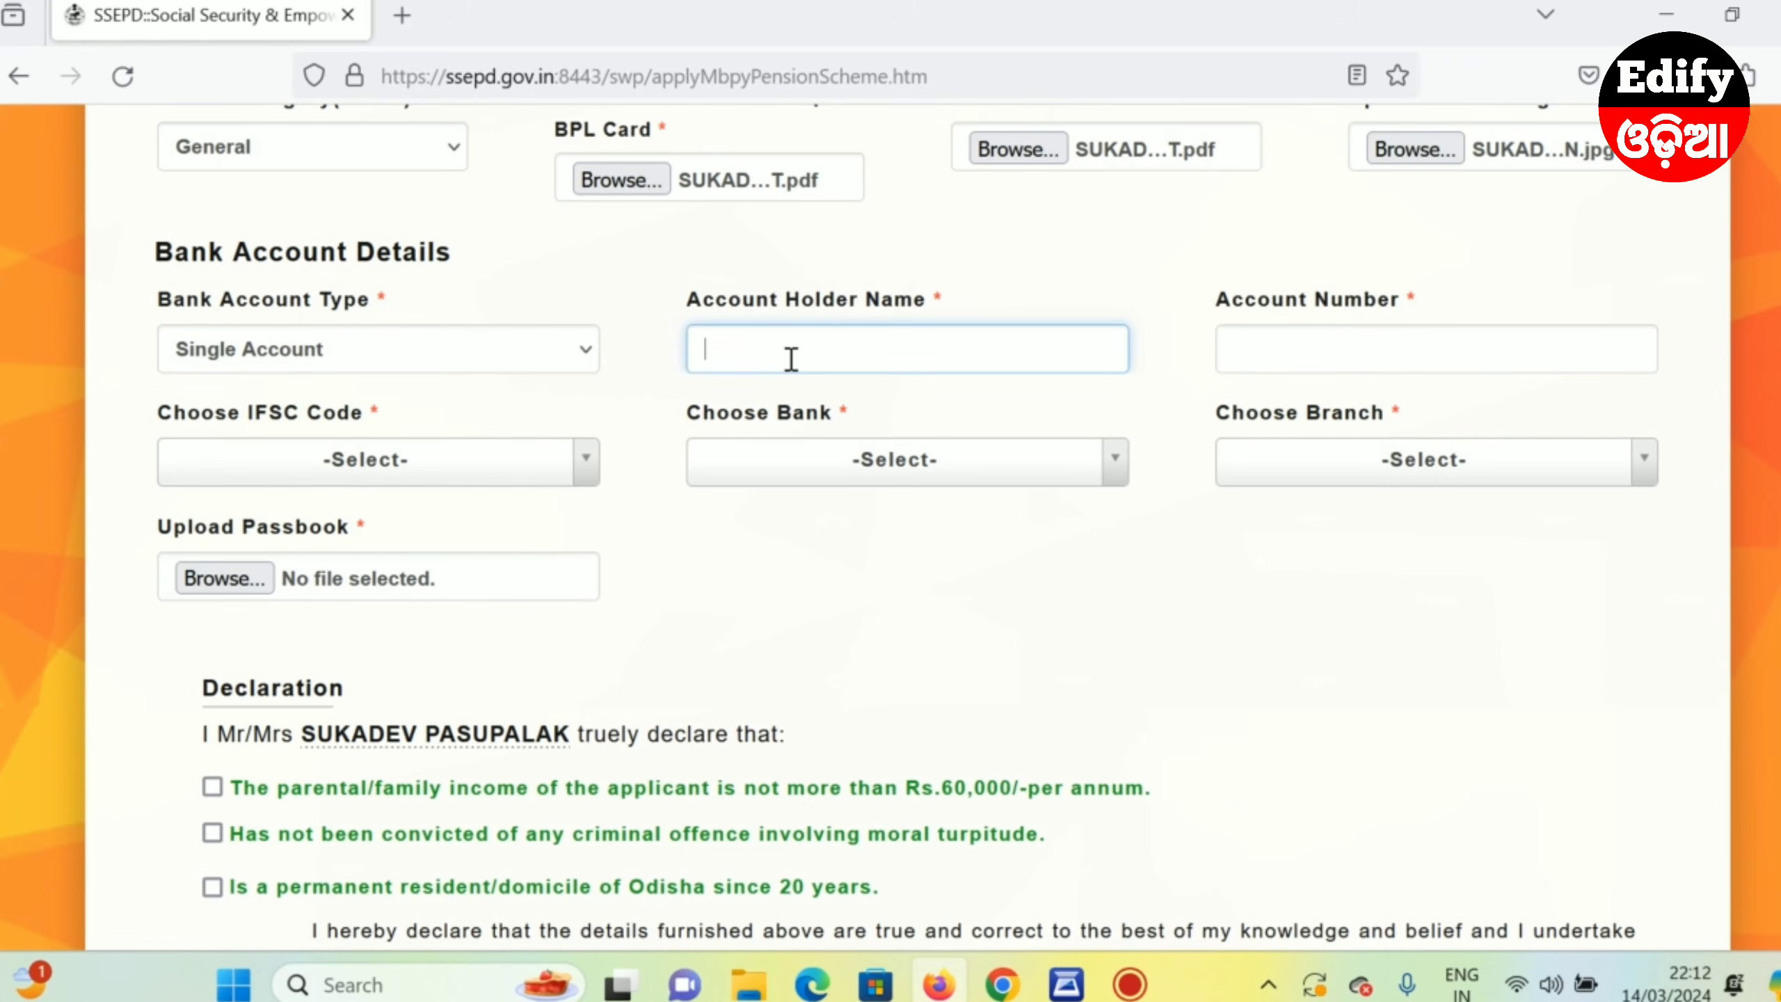
click(1302, 348)
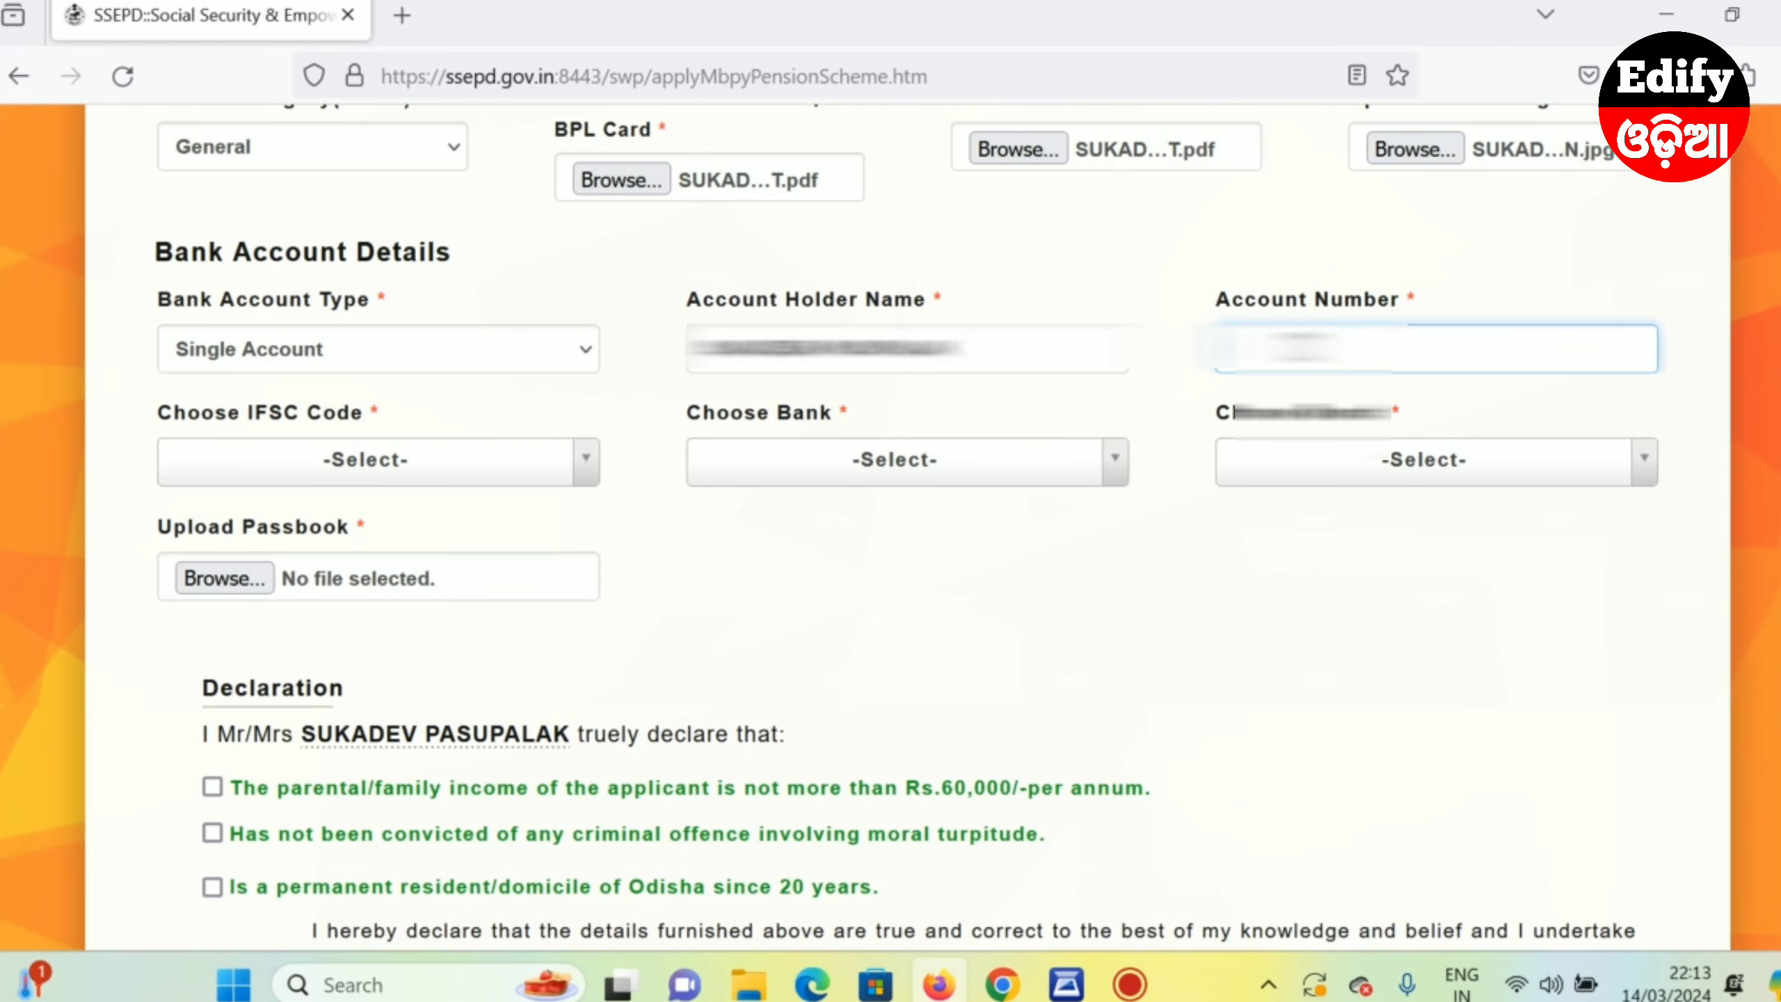
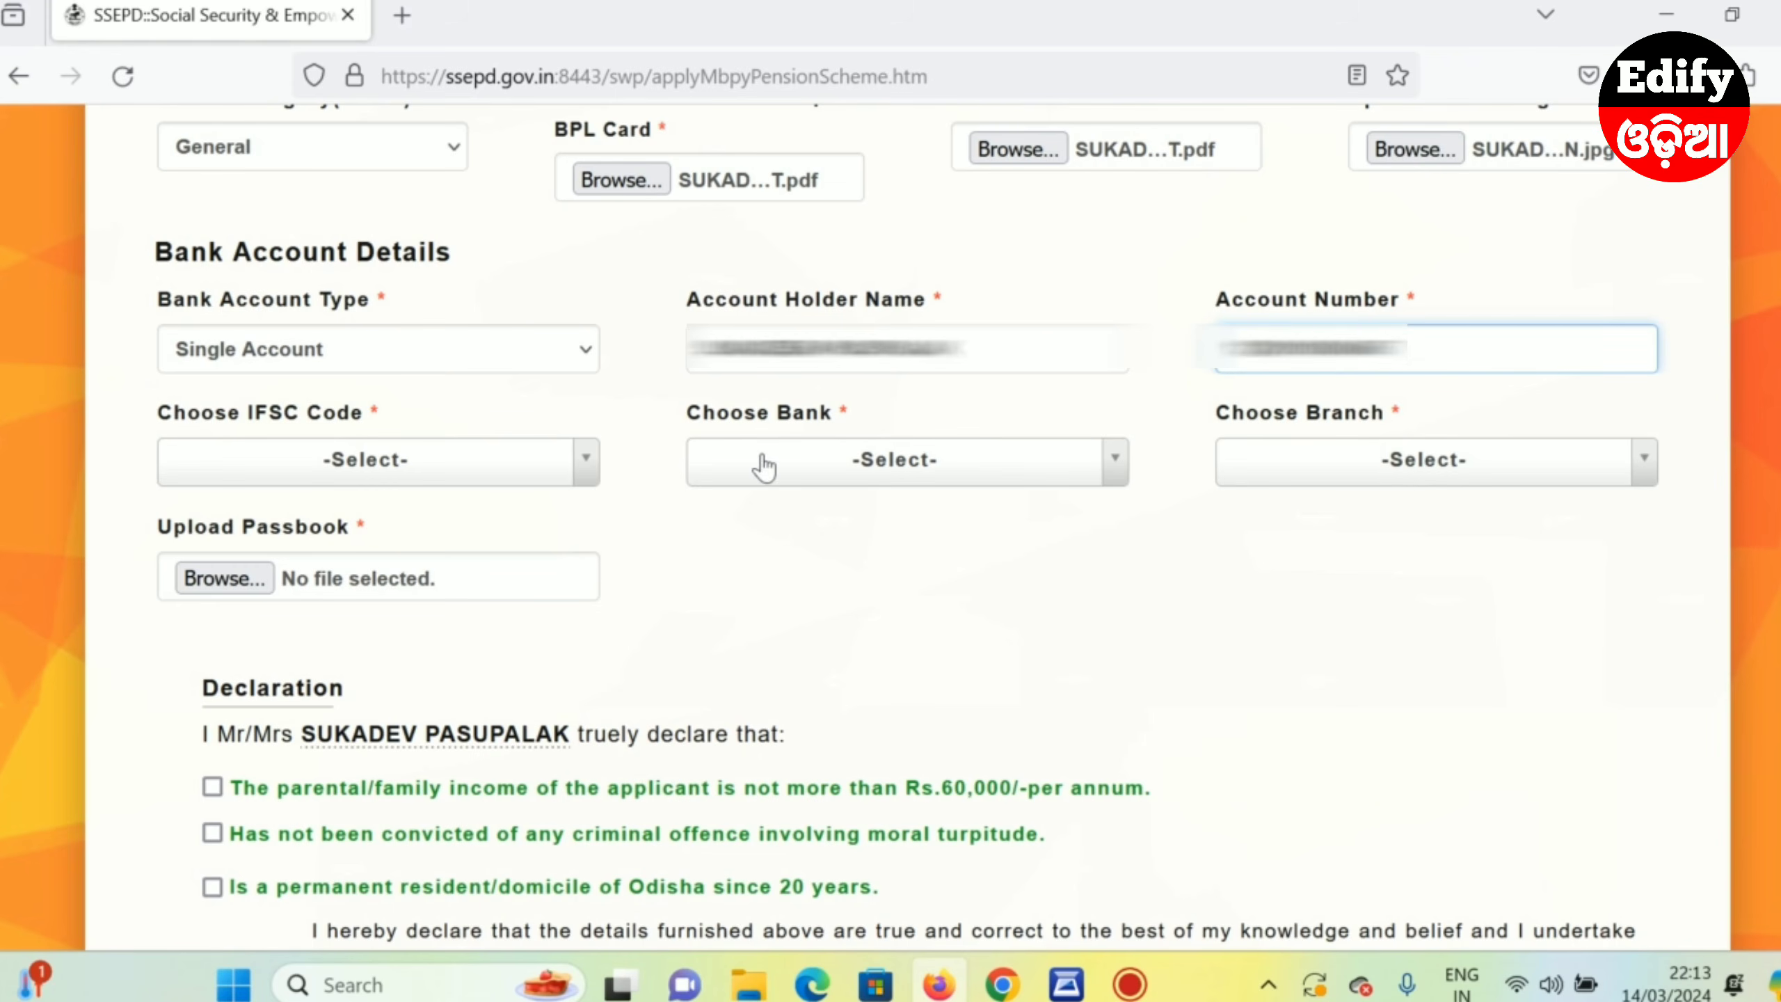
click(312, 464)
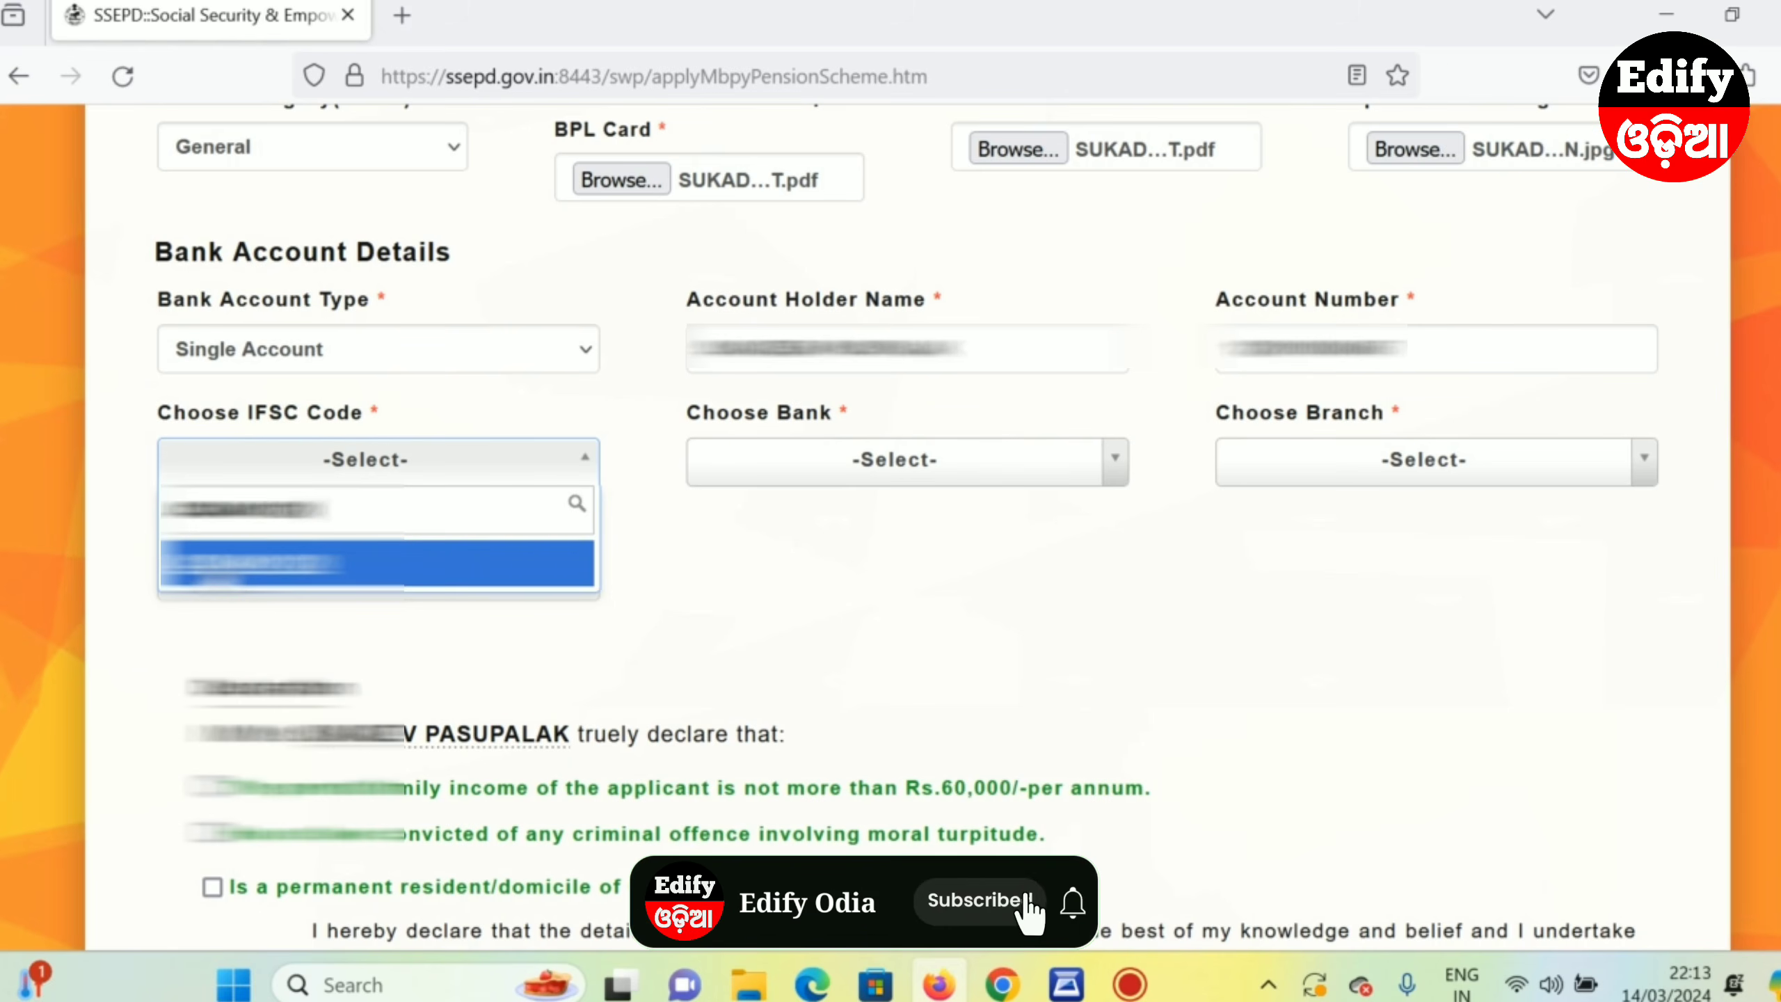
- Set the bank details to IFSC UCBA0001220, bank UCO BANK and branch DOLASAHI
click(219, 577)
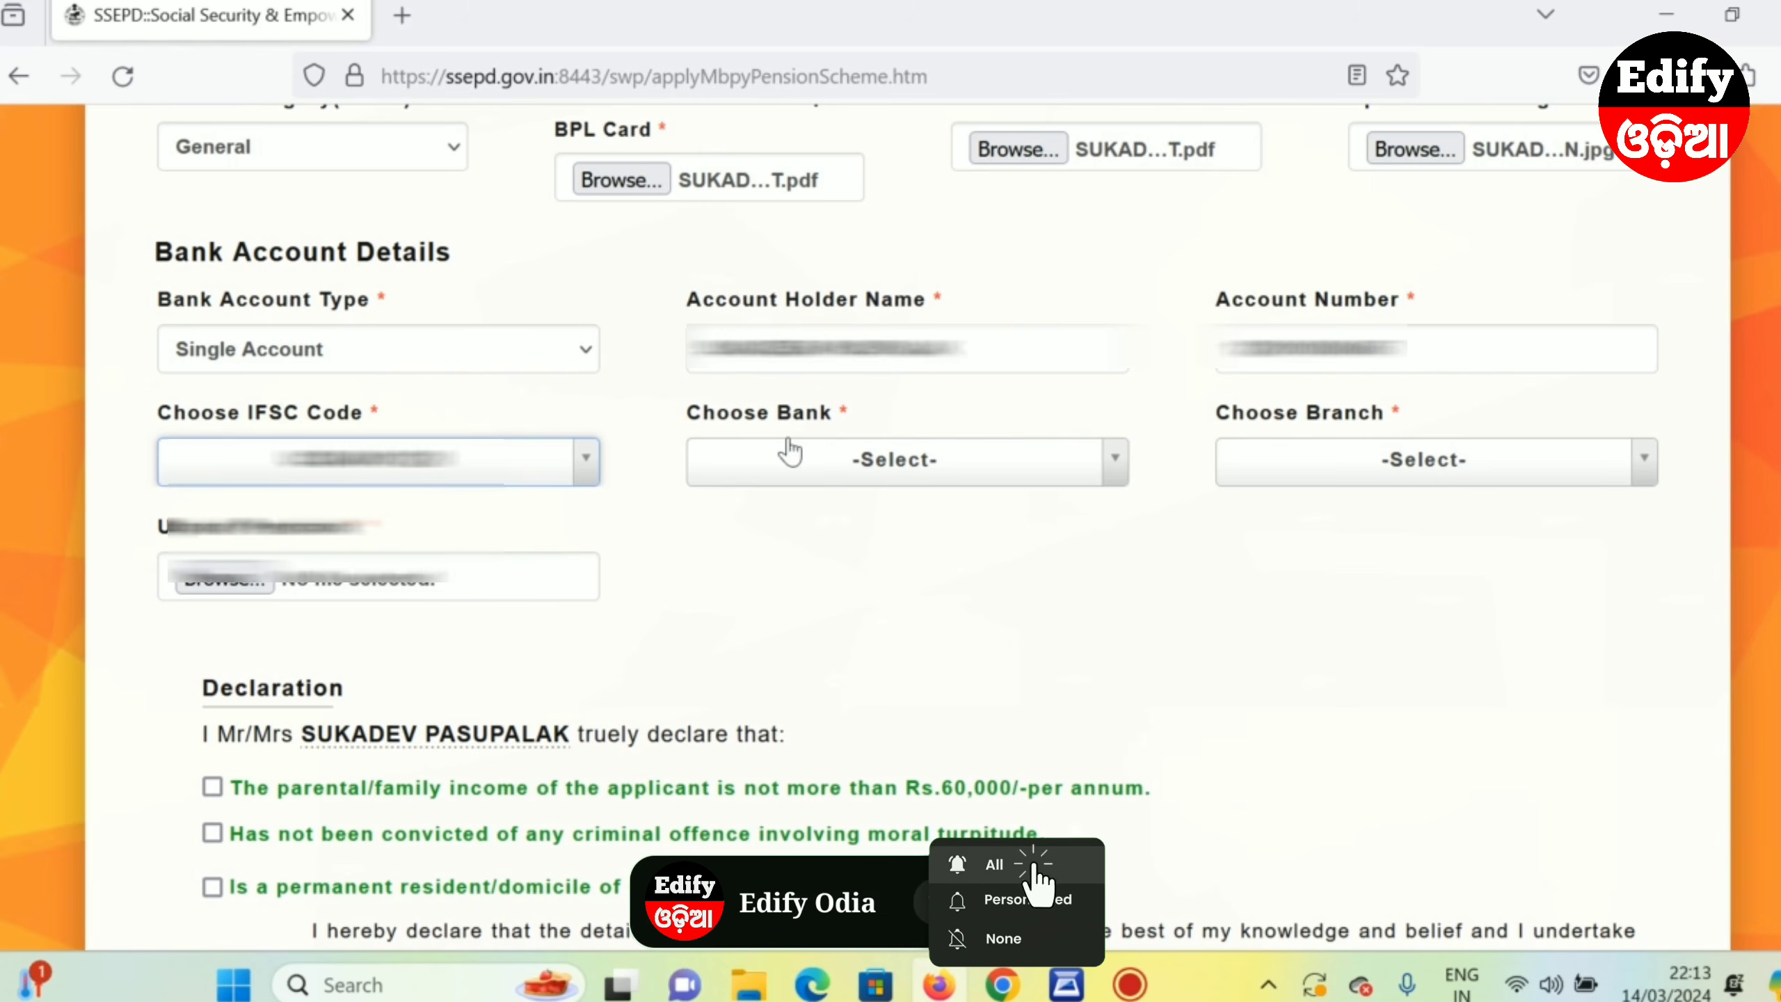
click(872, 469)
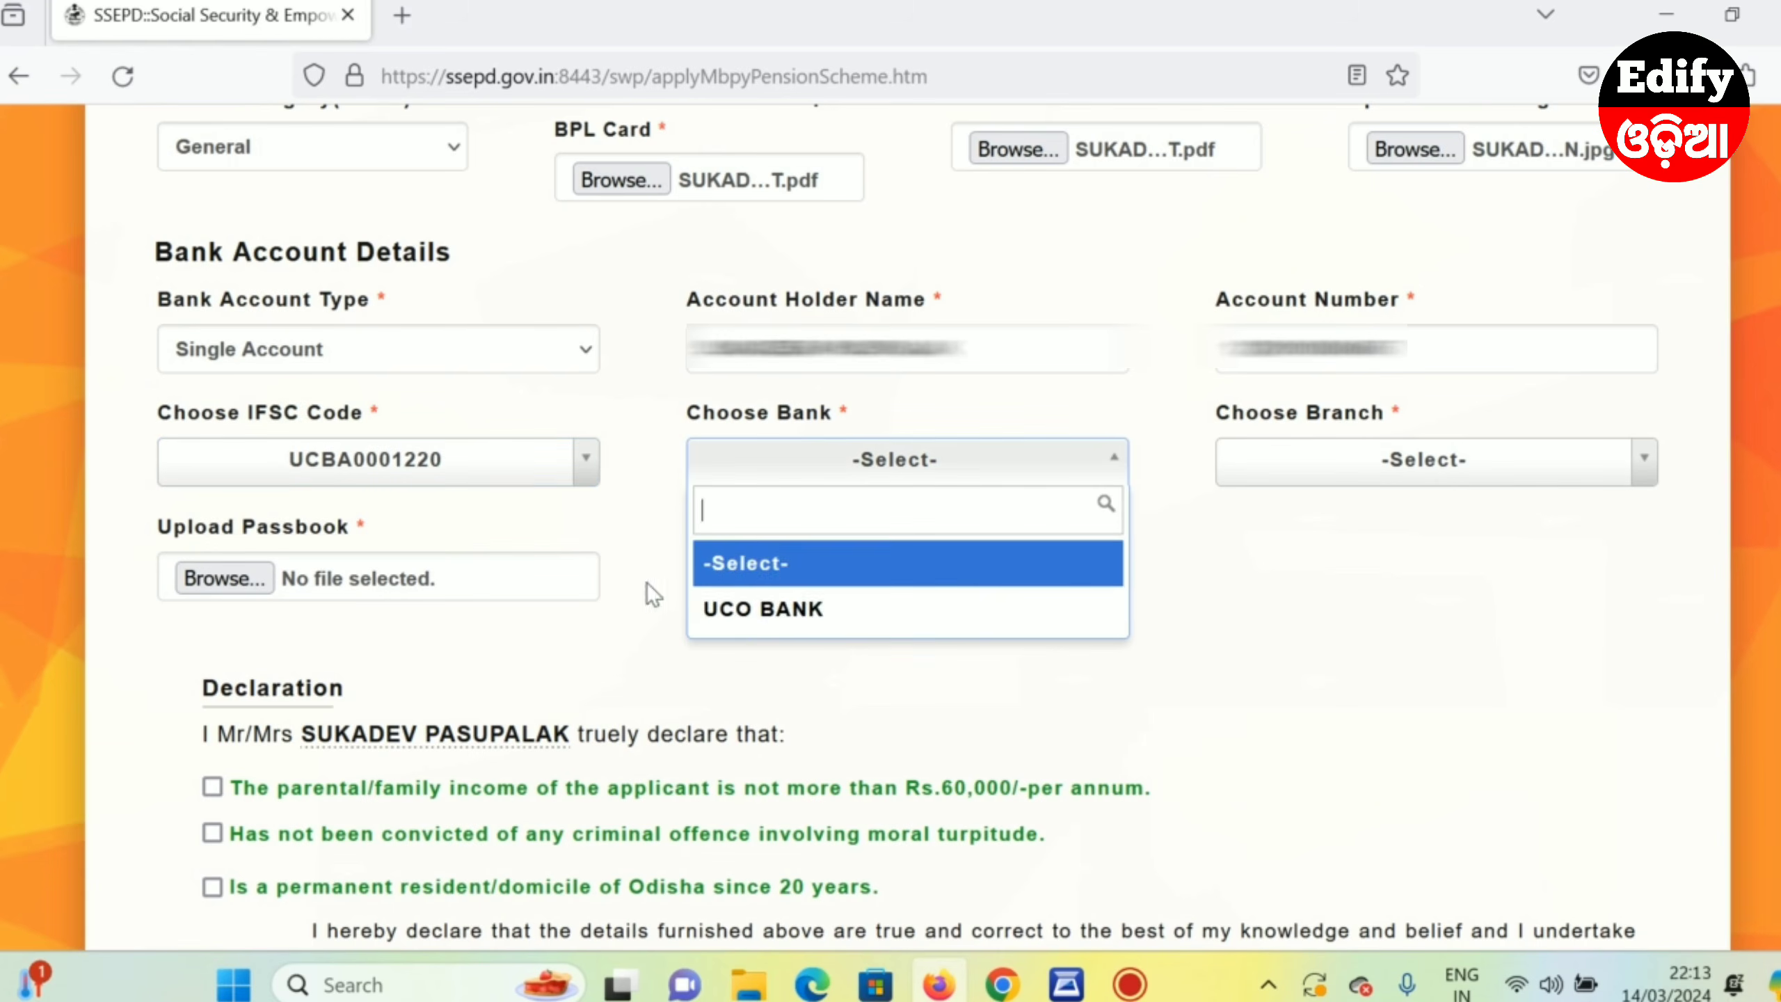
click(776, 613)
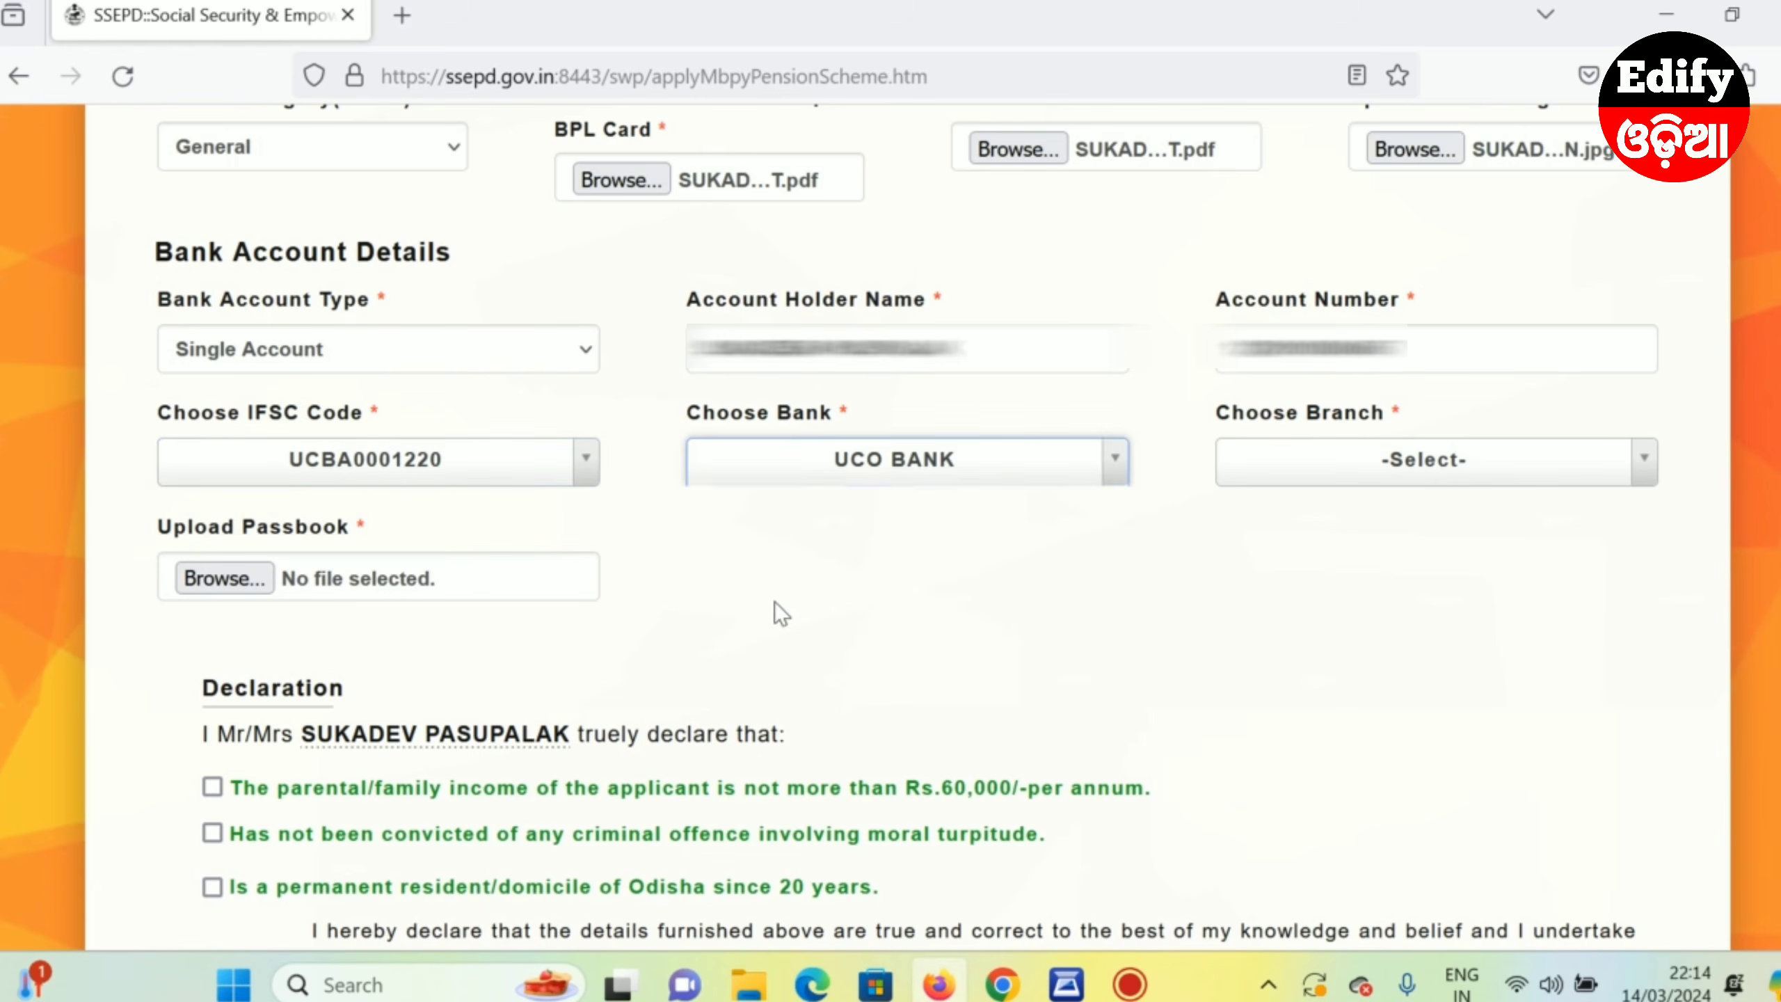
click(1374, 460)
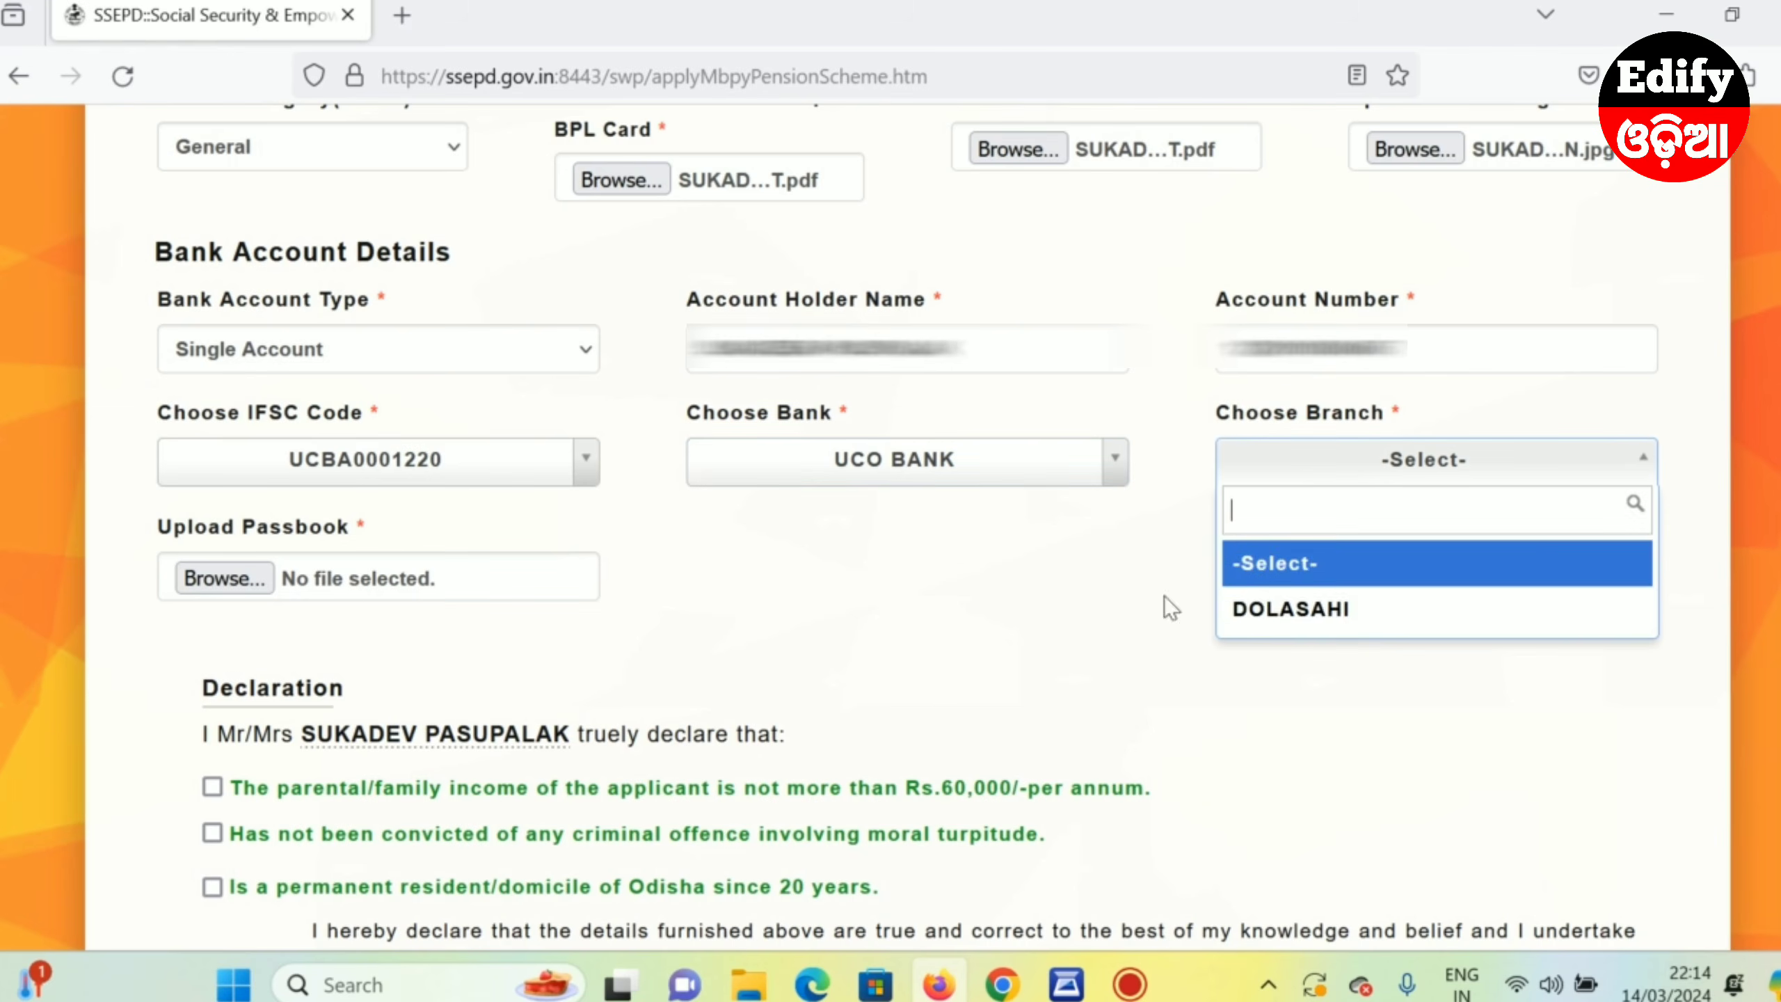
click(1286, 617)
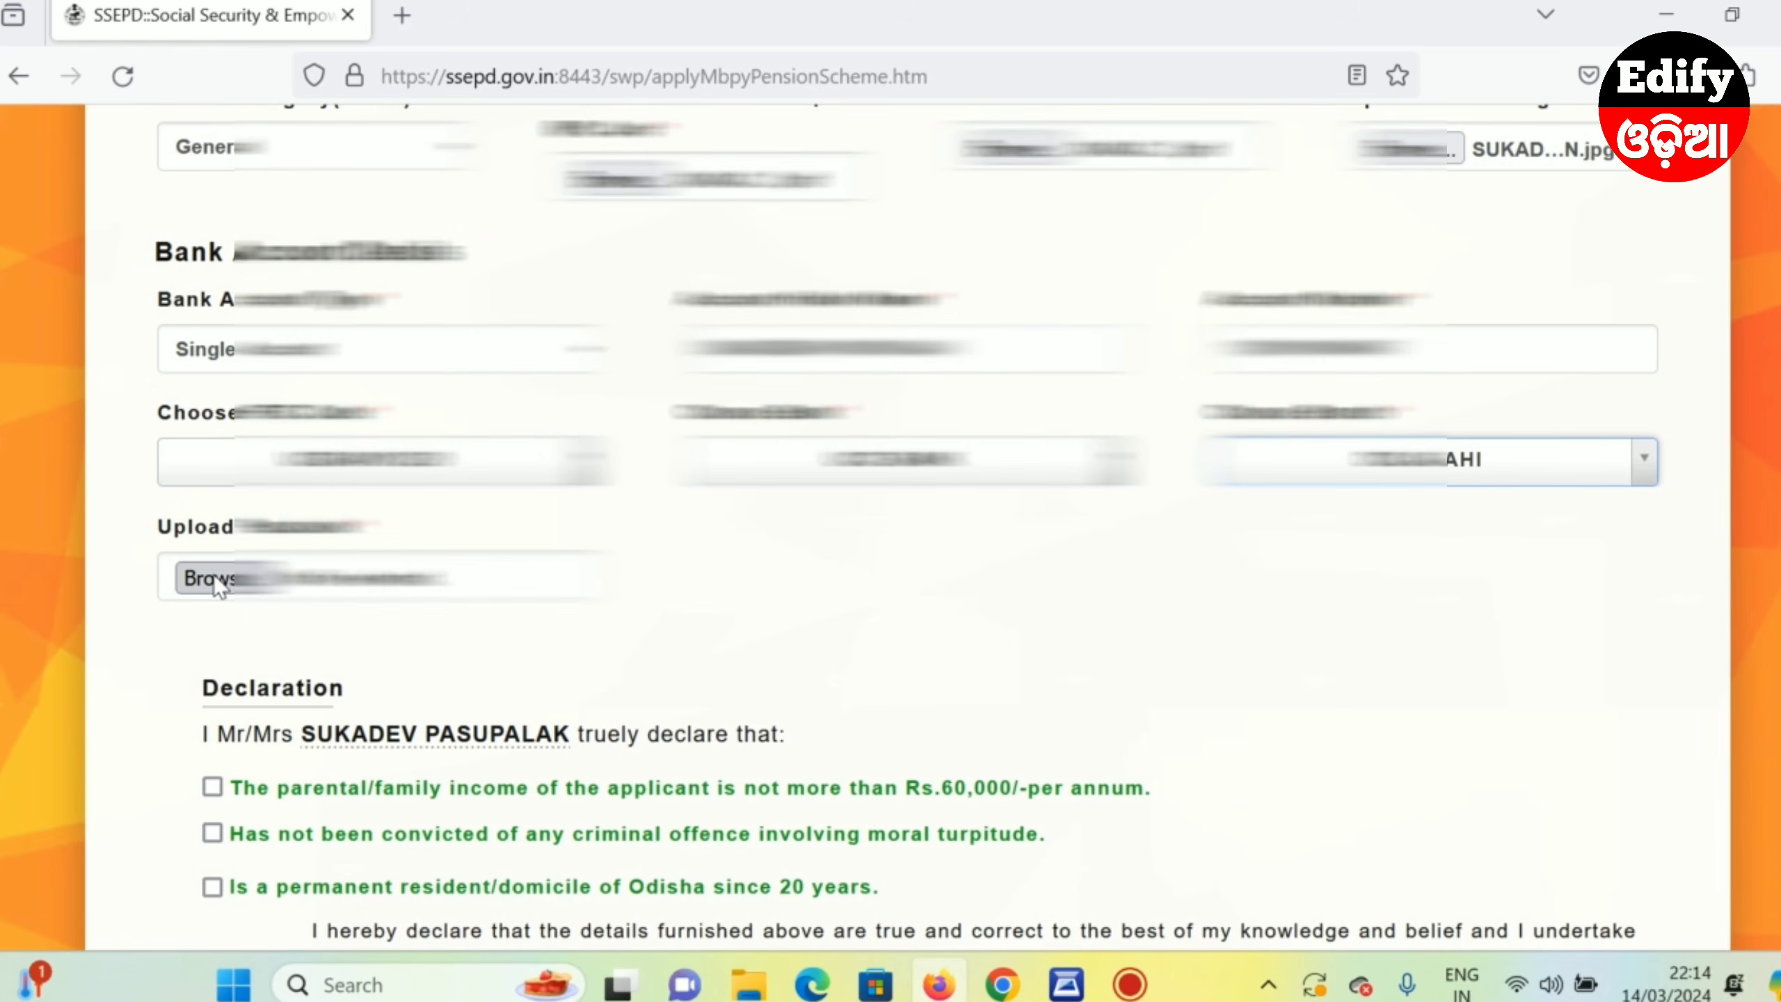
click(220, 582)
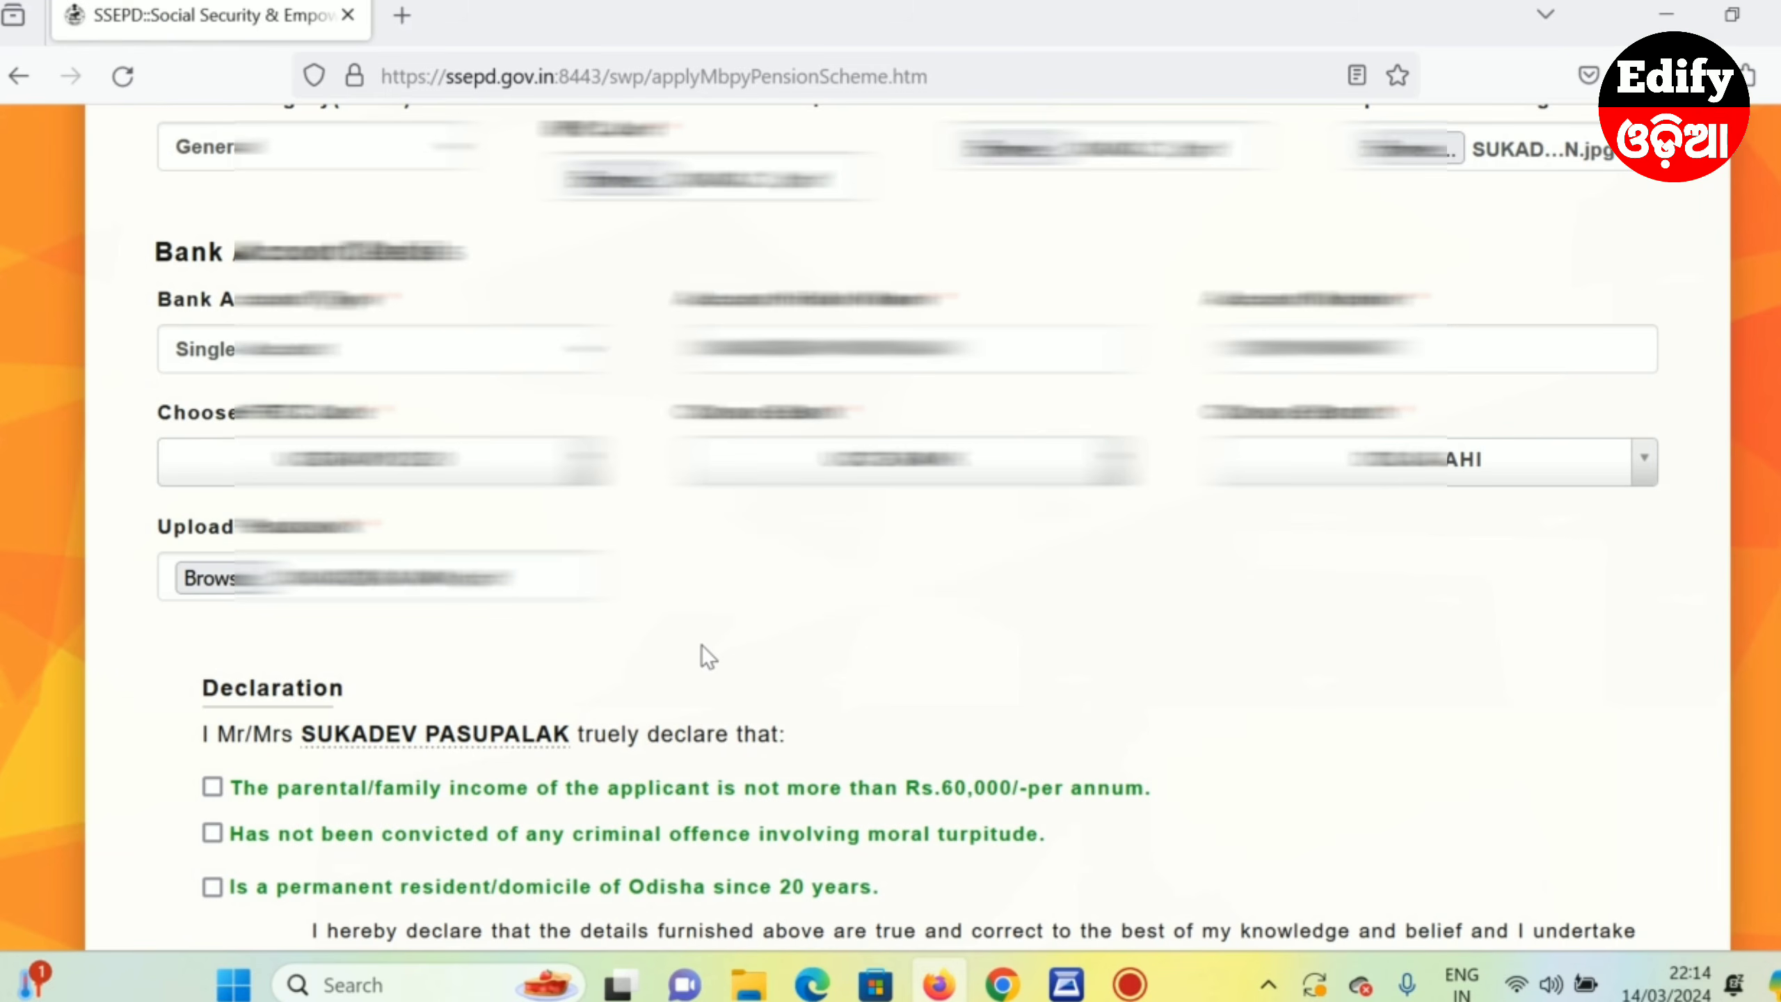
- Tick the family income, no criminal offence and Odisha residency declarations
scroll(657, 629, down, 4)
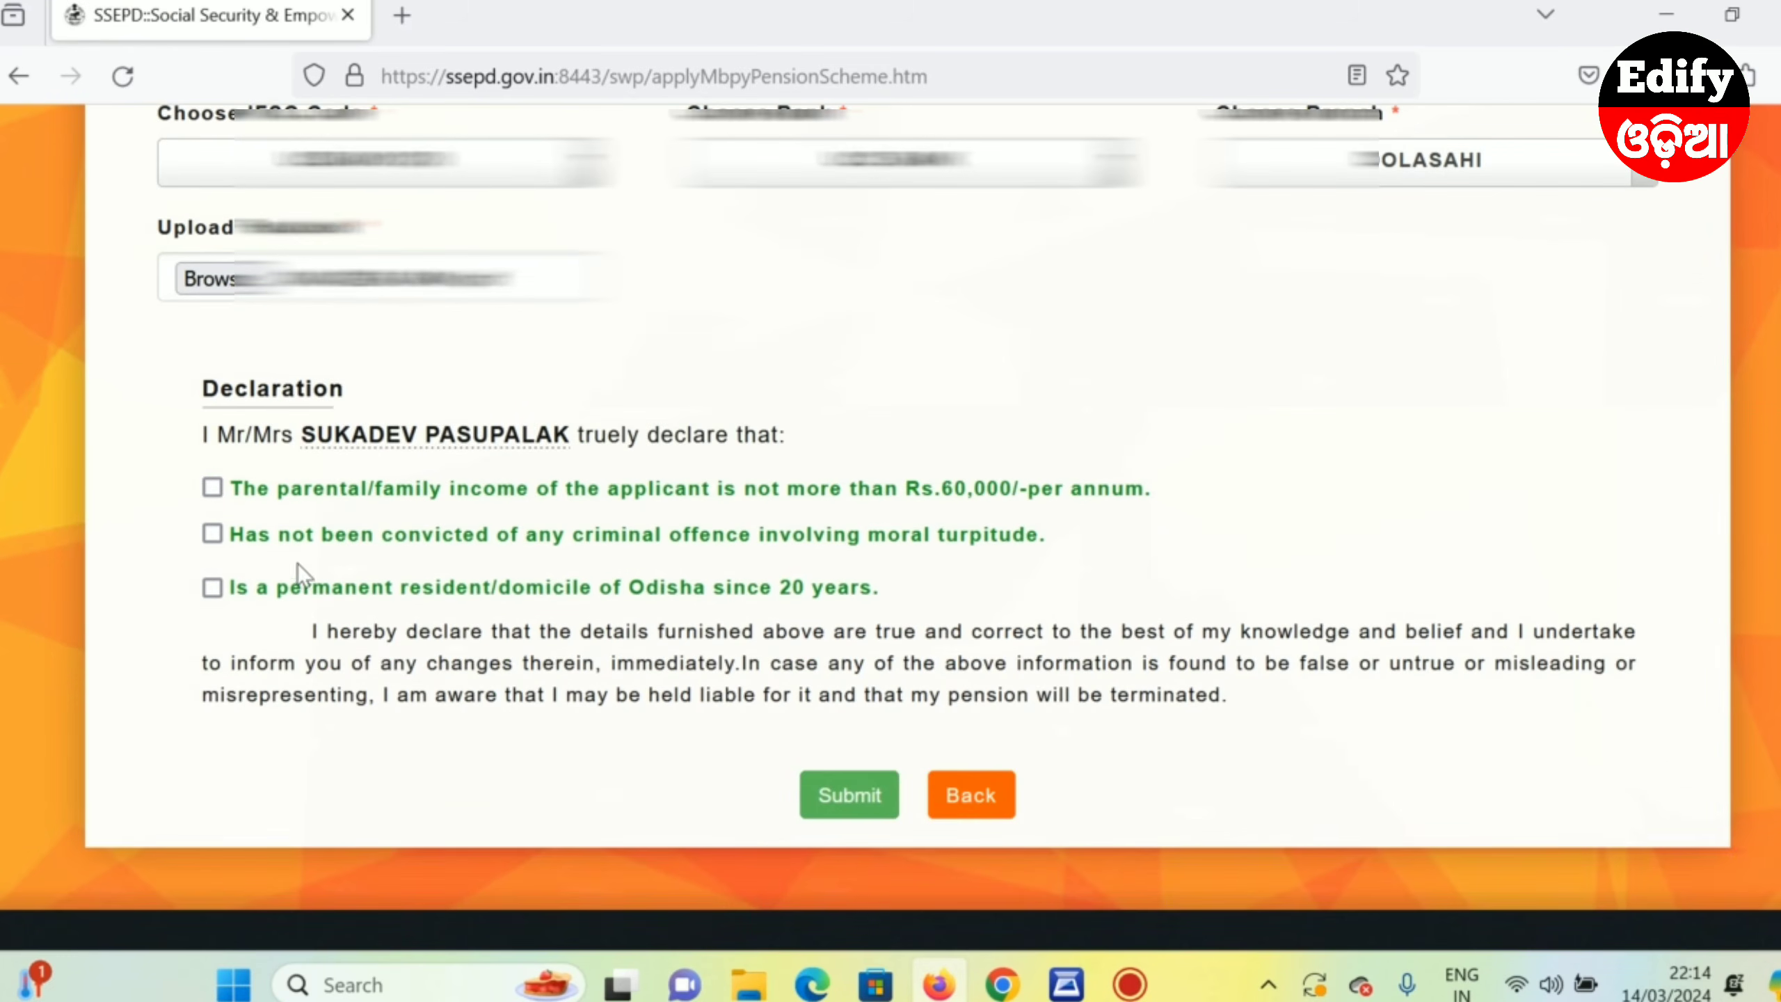
click(212, 488)
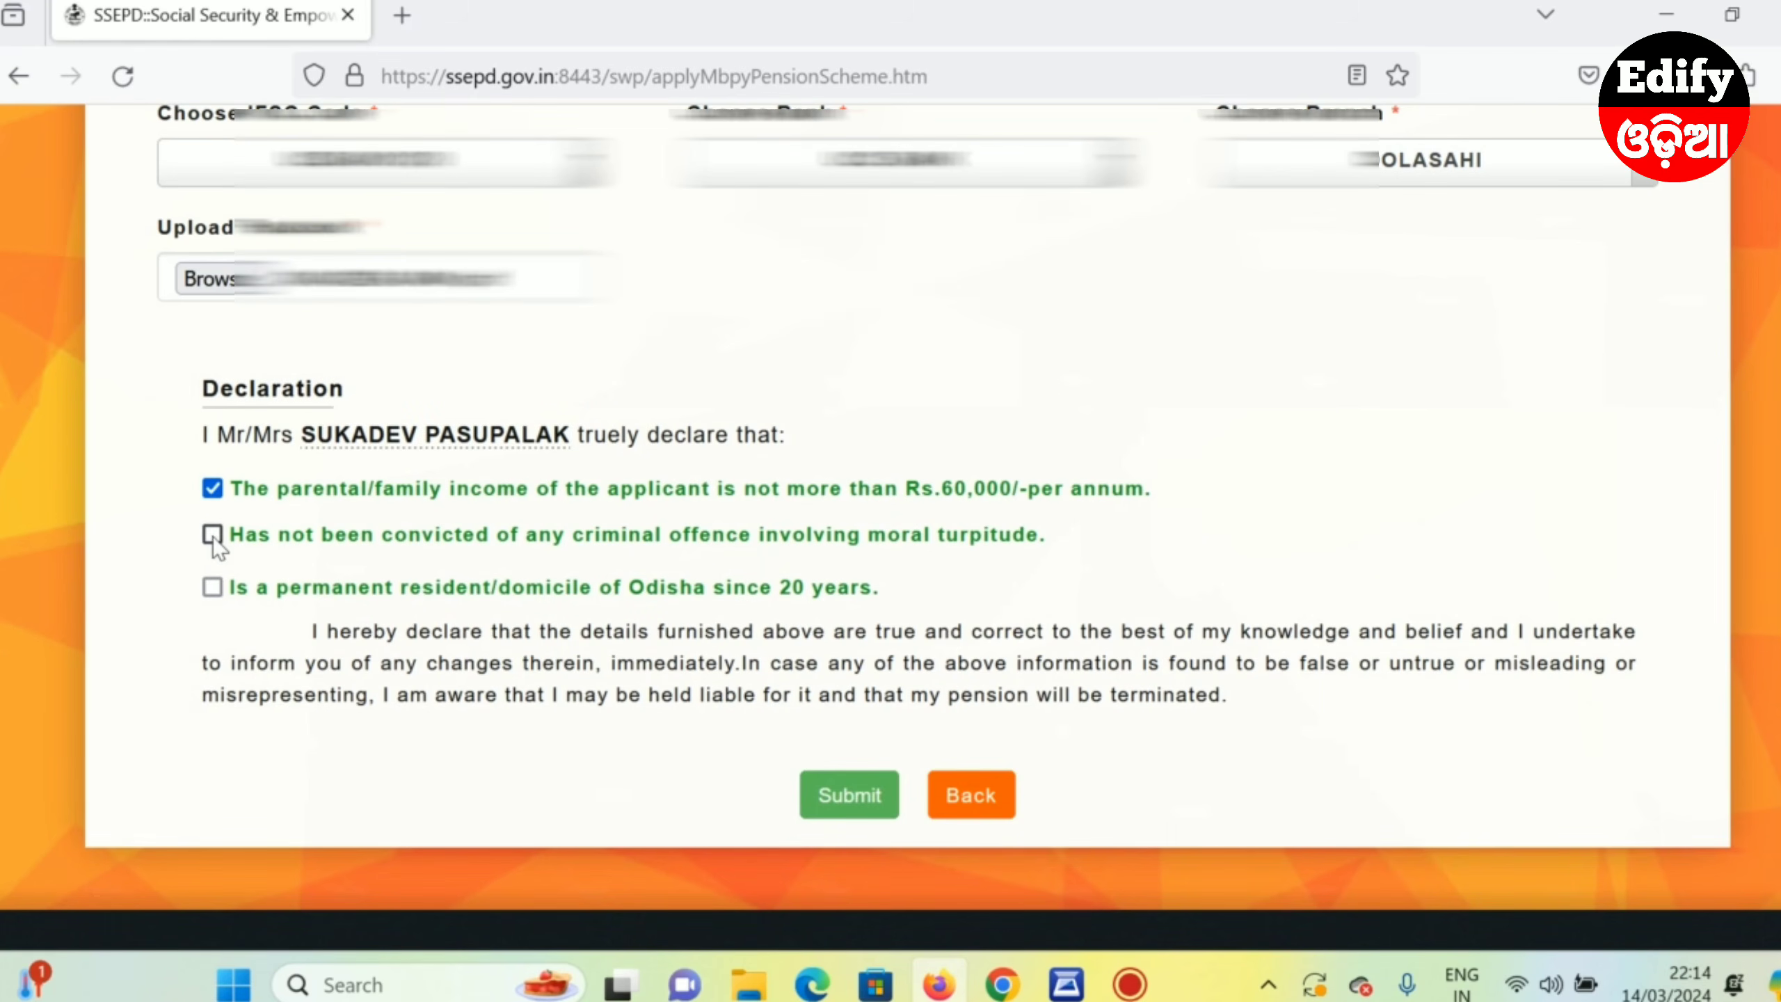
click(212, 534)
click(211, 586)
scroll(575, 730, up, 15)
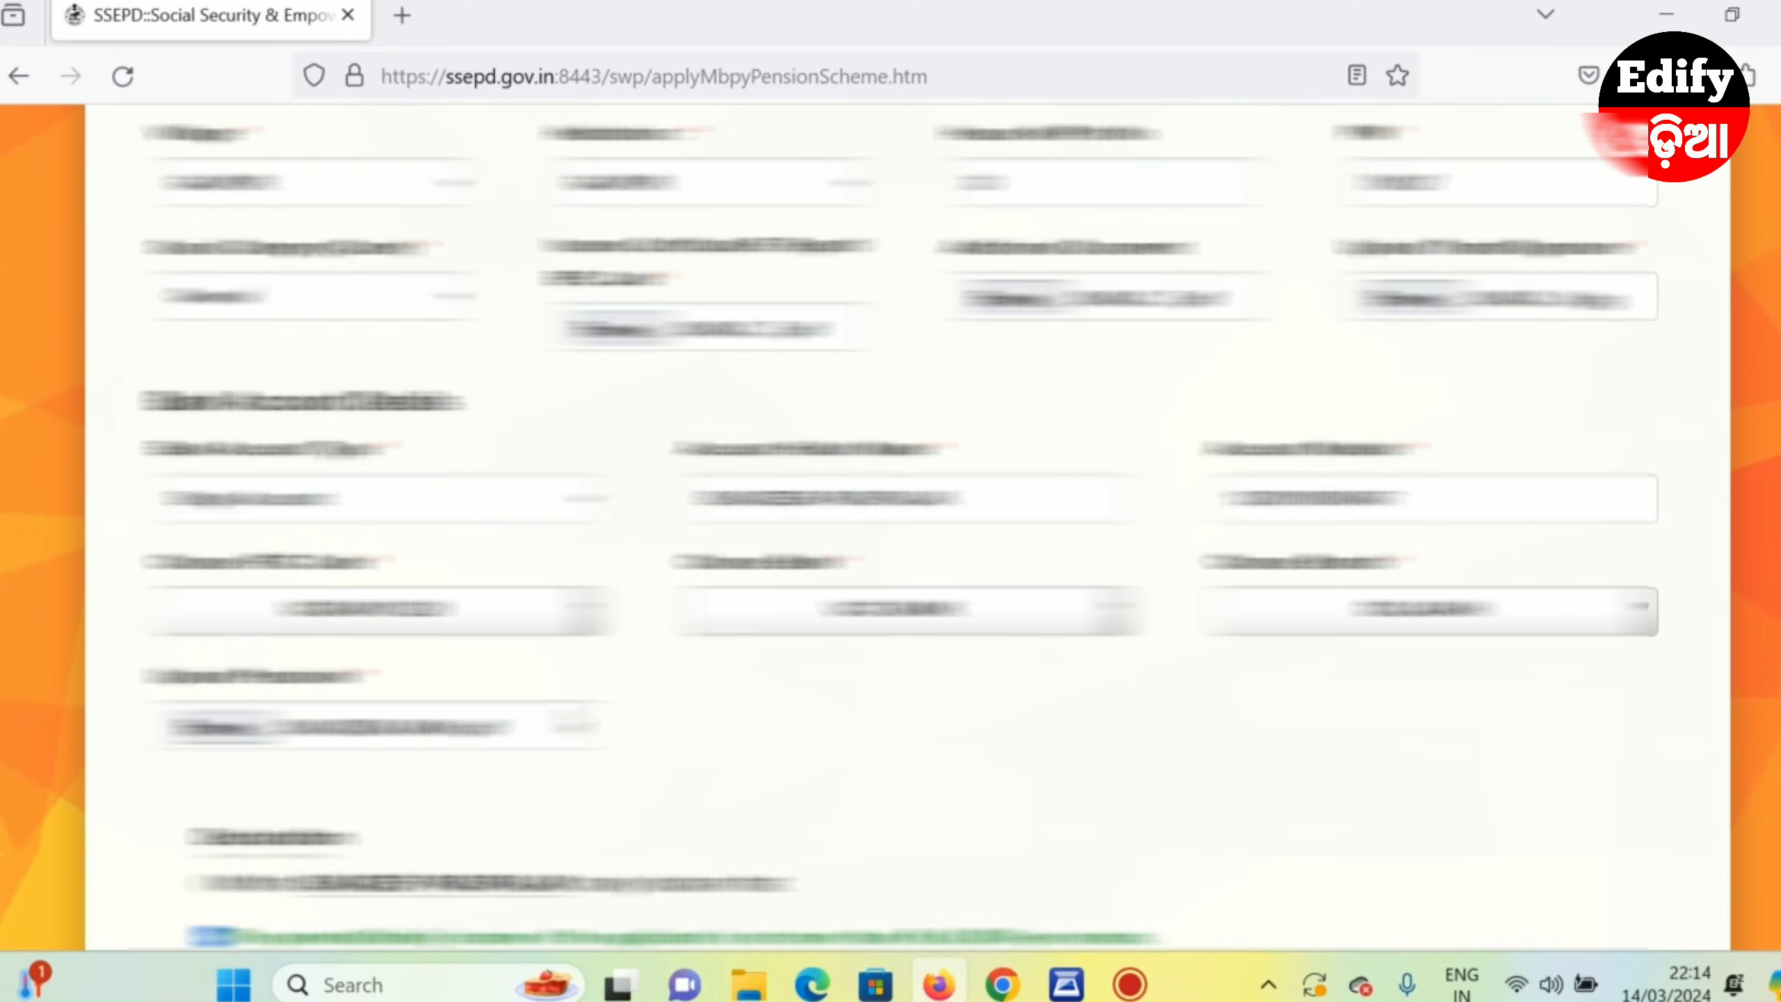
scroll(603, 727, up, 2)
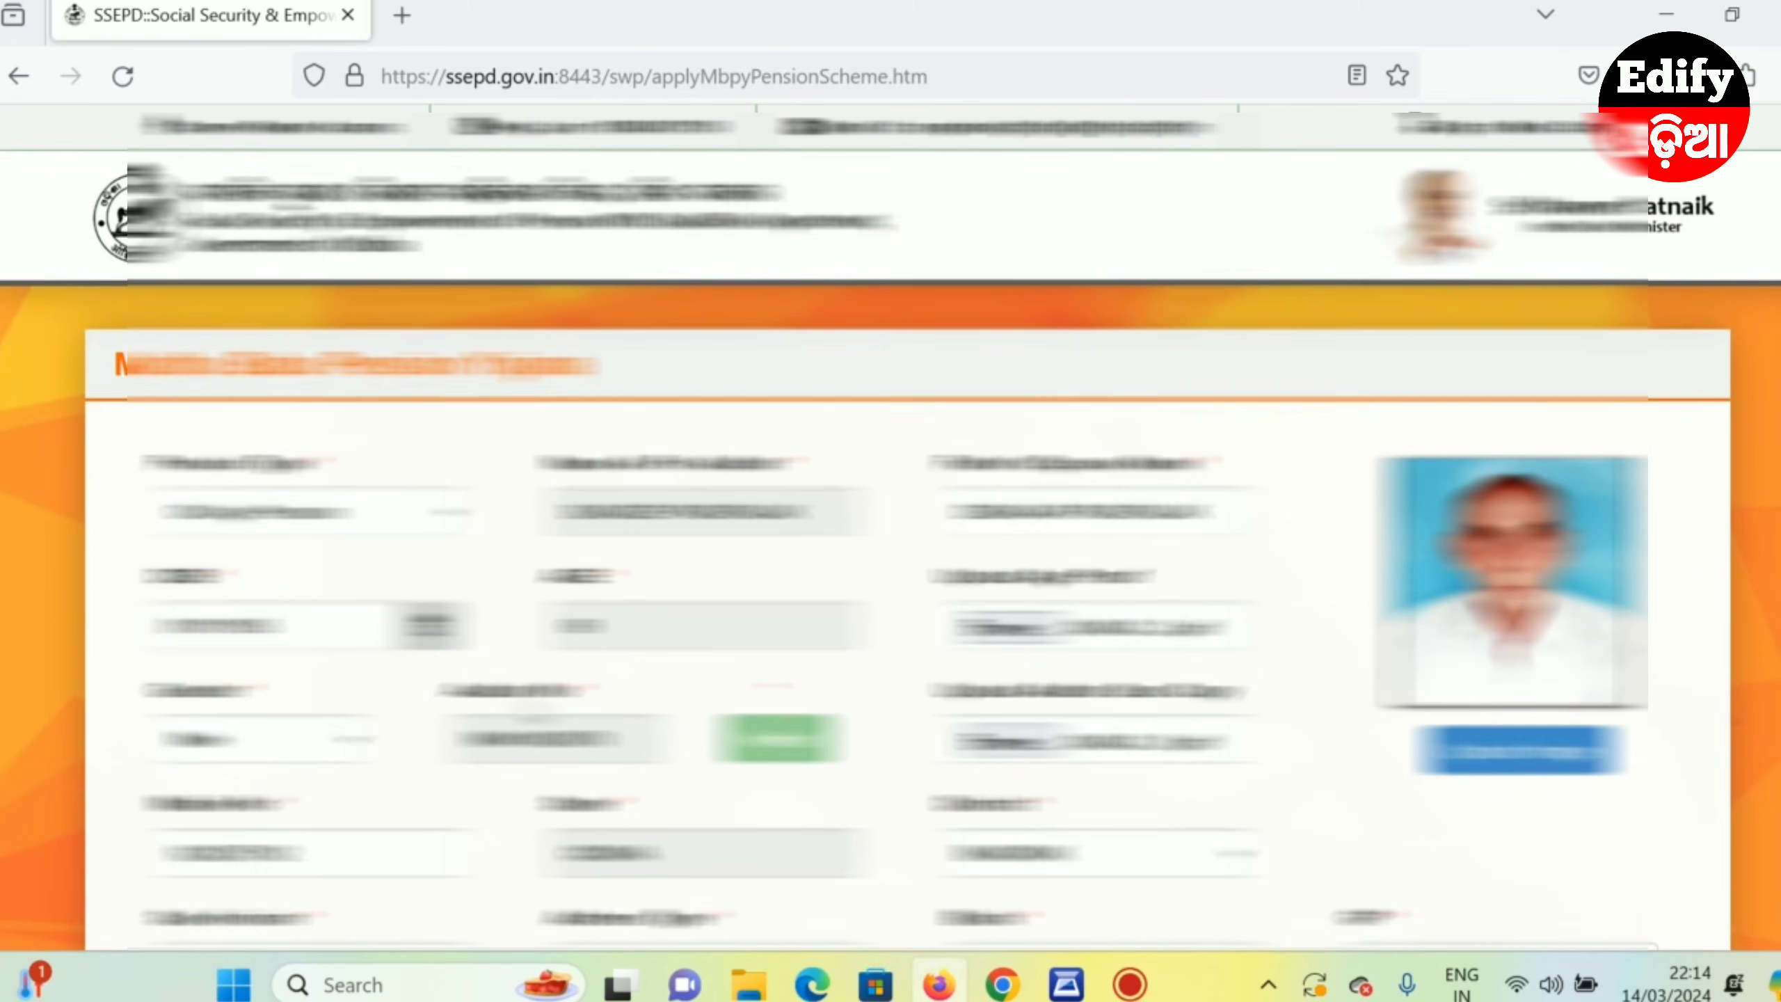
scroll(631, 604, down, 3)
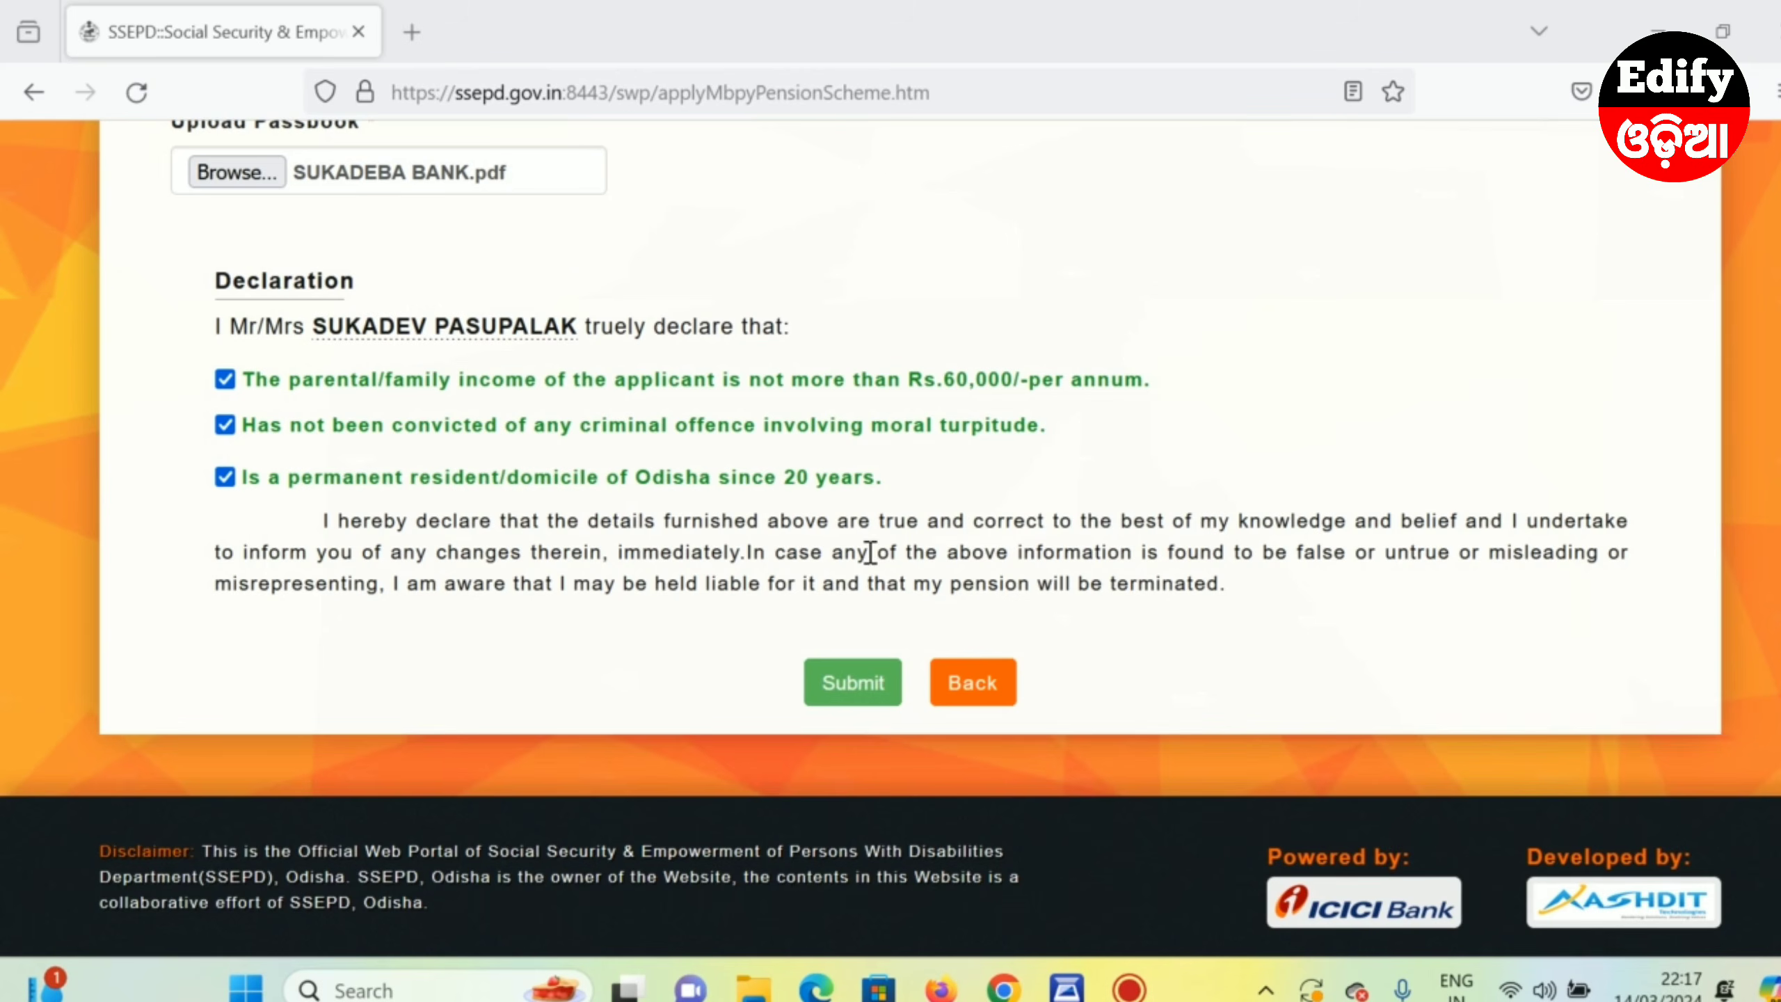
- Submit the pension application and answer Yes to save it
click(850, 686)
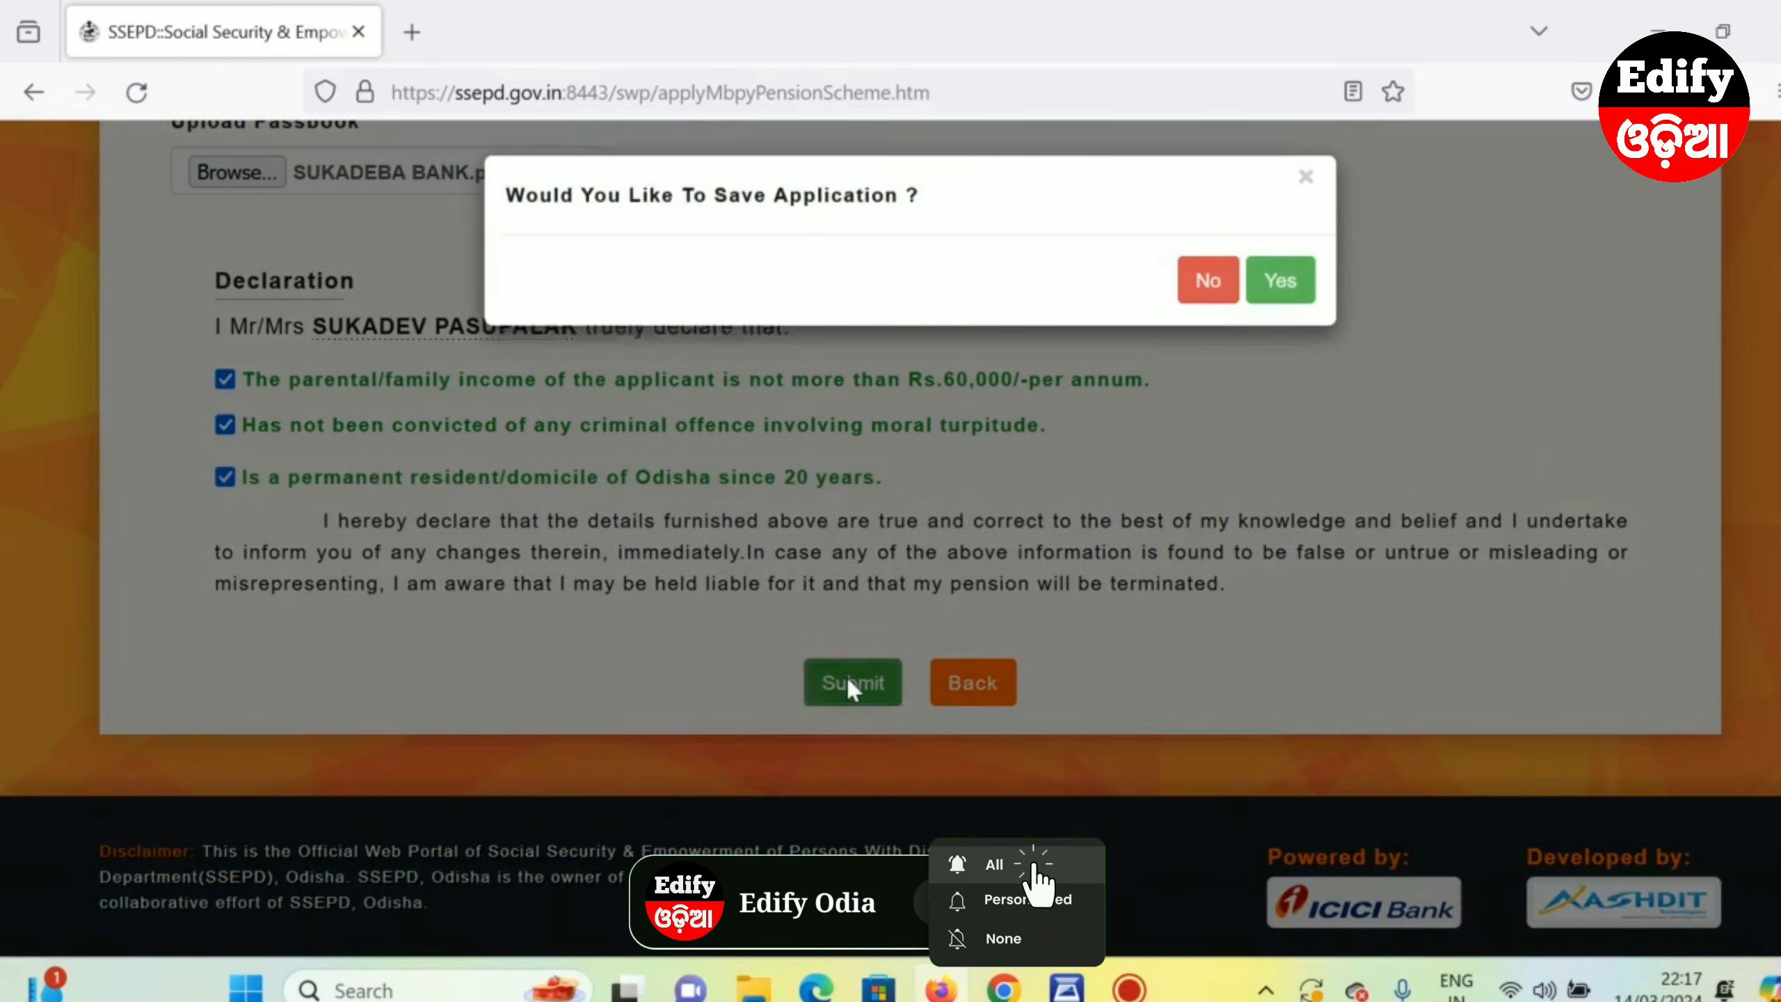
click(1284, 288)
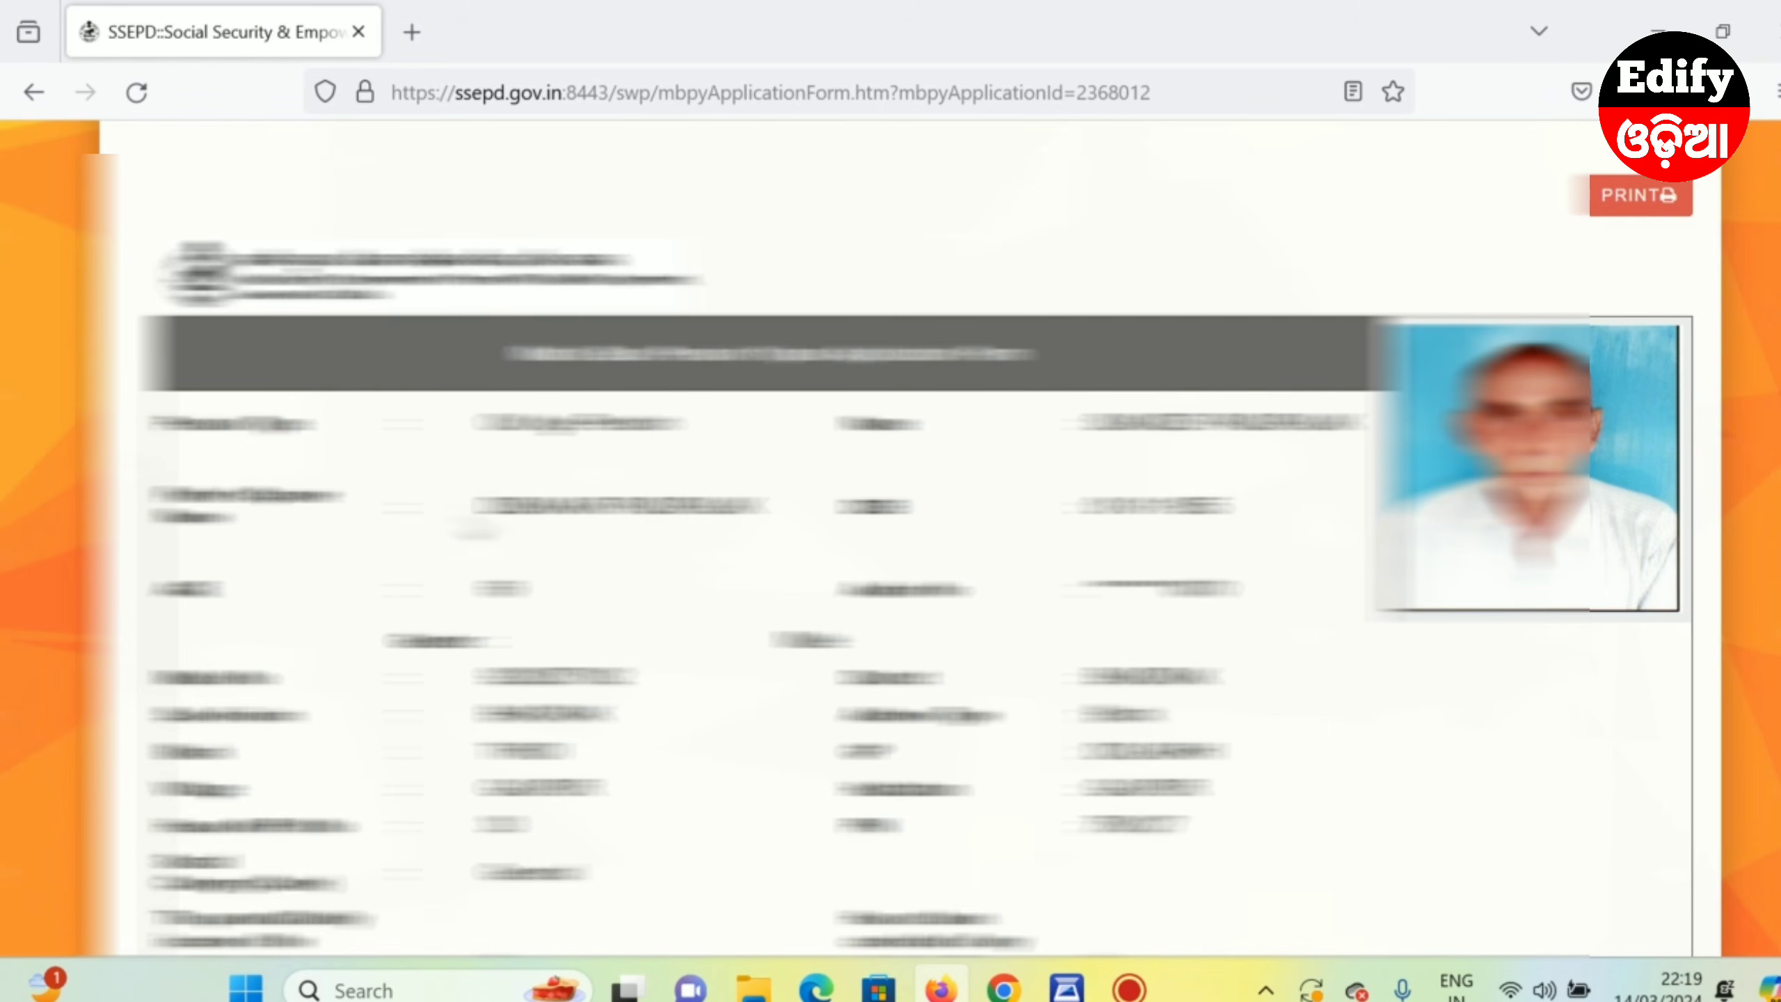
- Print the saved application form, then switch to the RI report PDF in Edge
click(1667, 203)
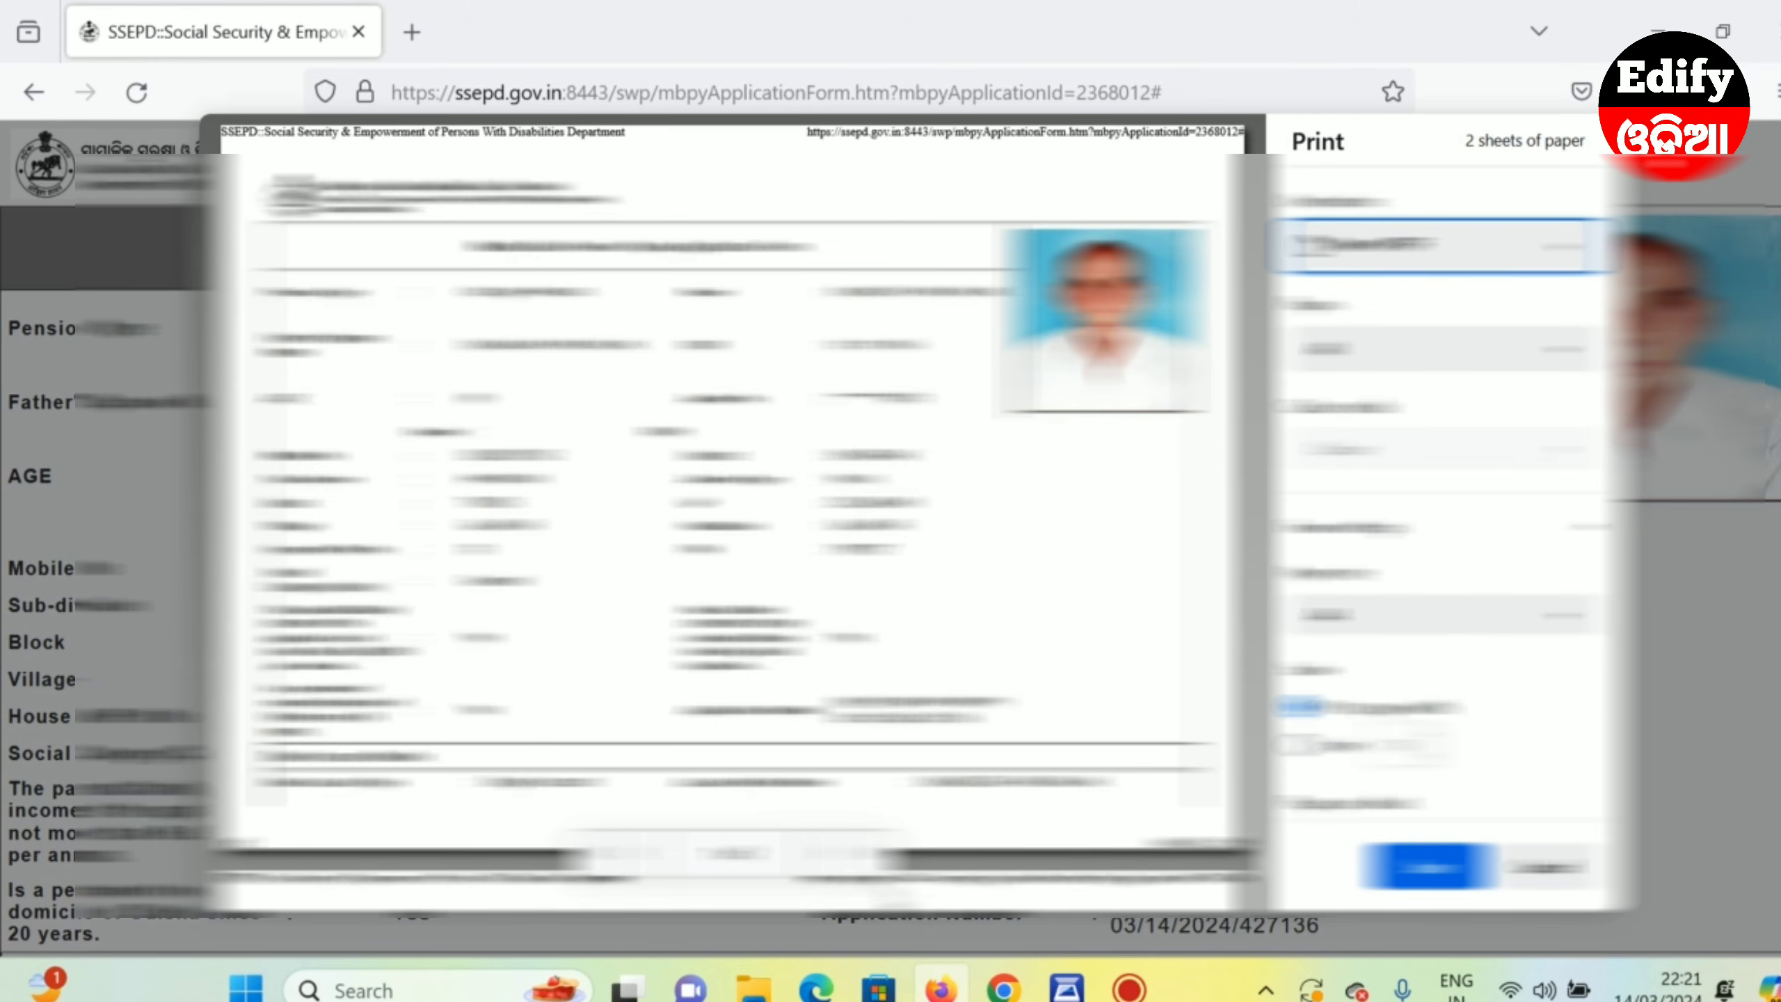
mouse_move(945, 988)
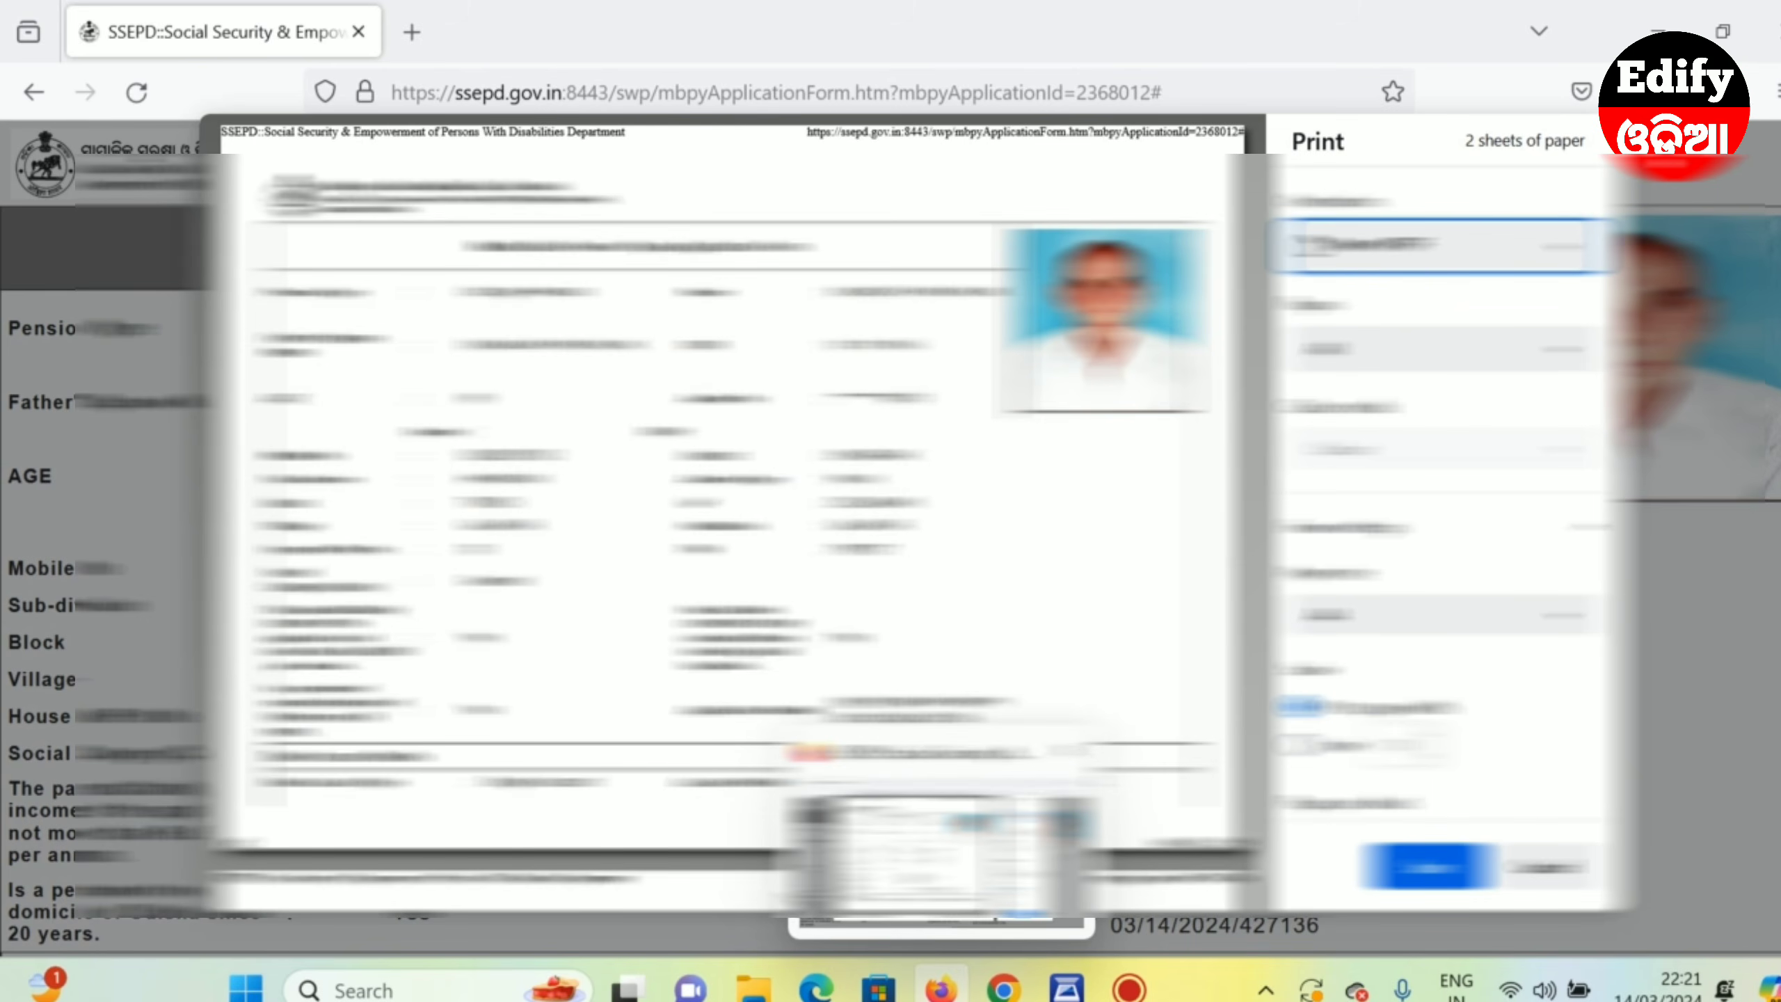
click(814, 992)
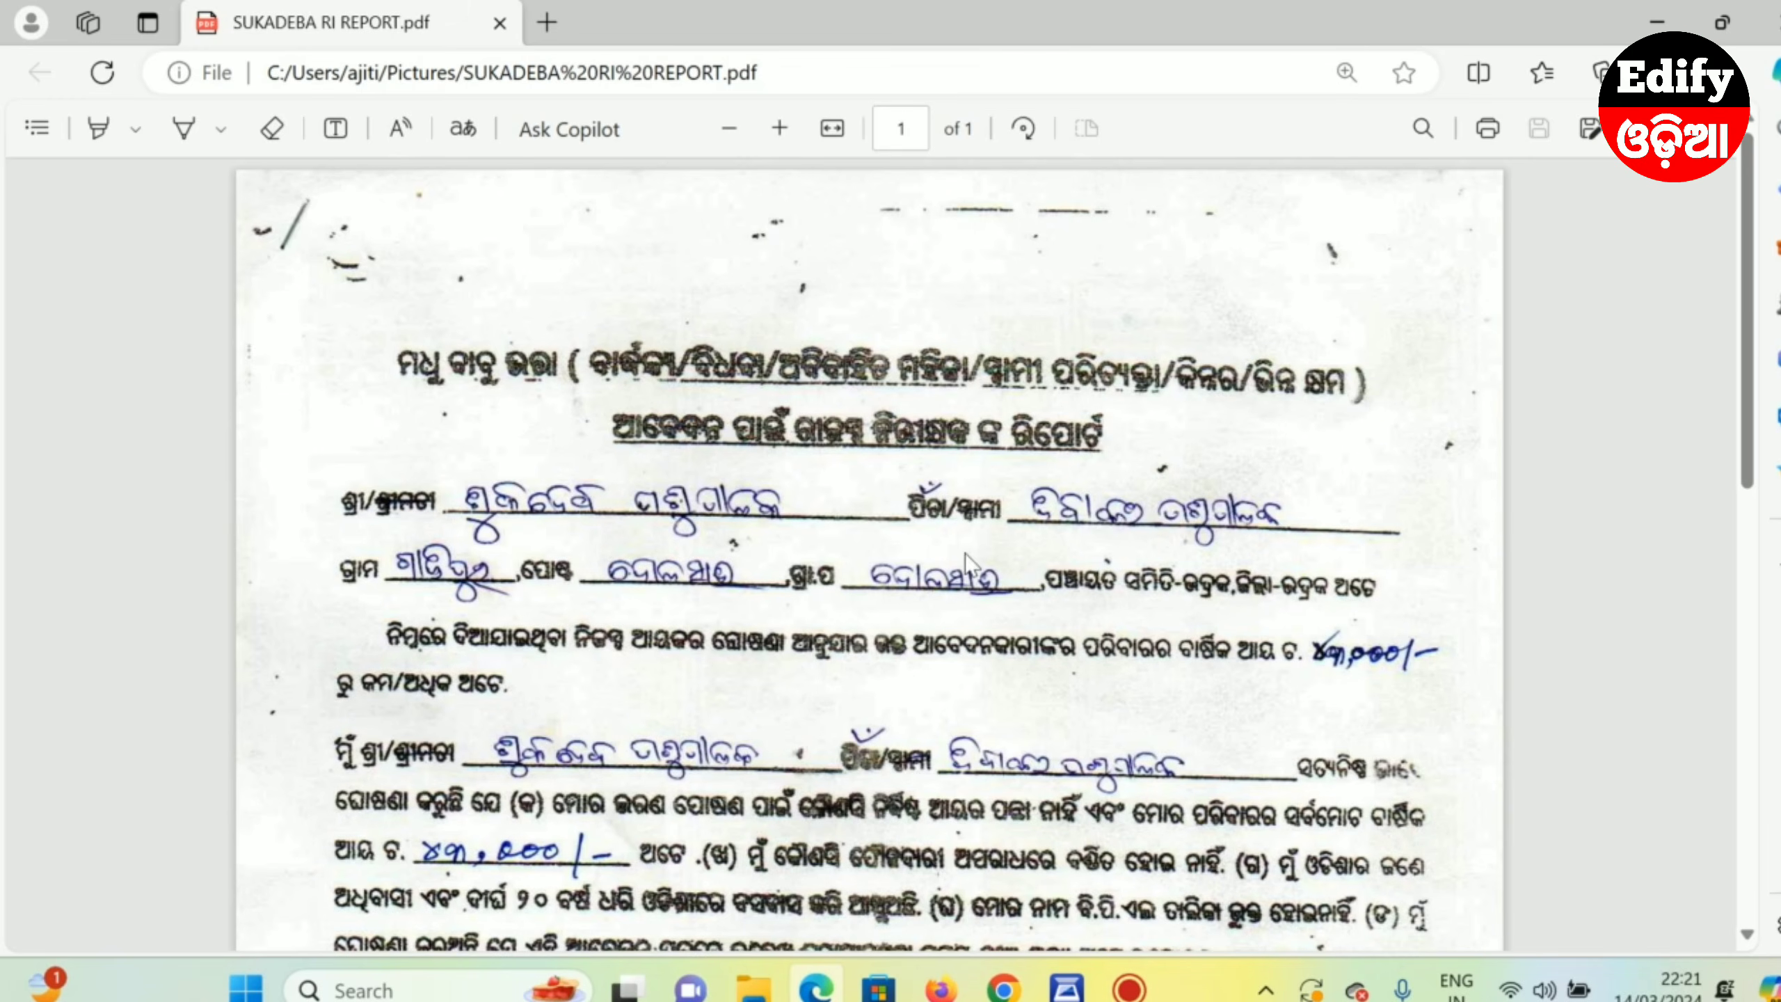
scroll(1447, 635, down, 2)
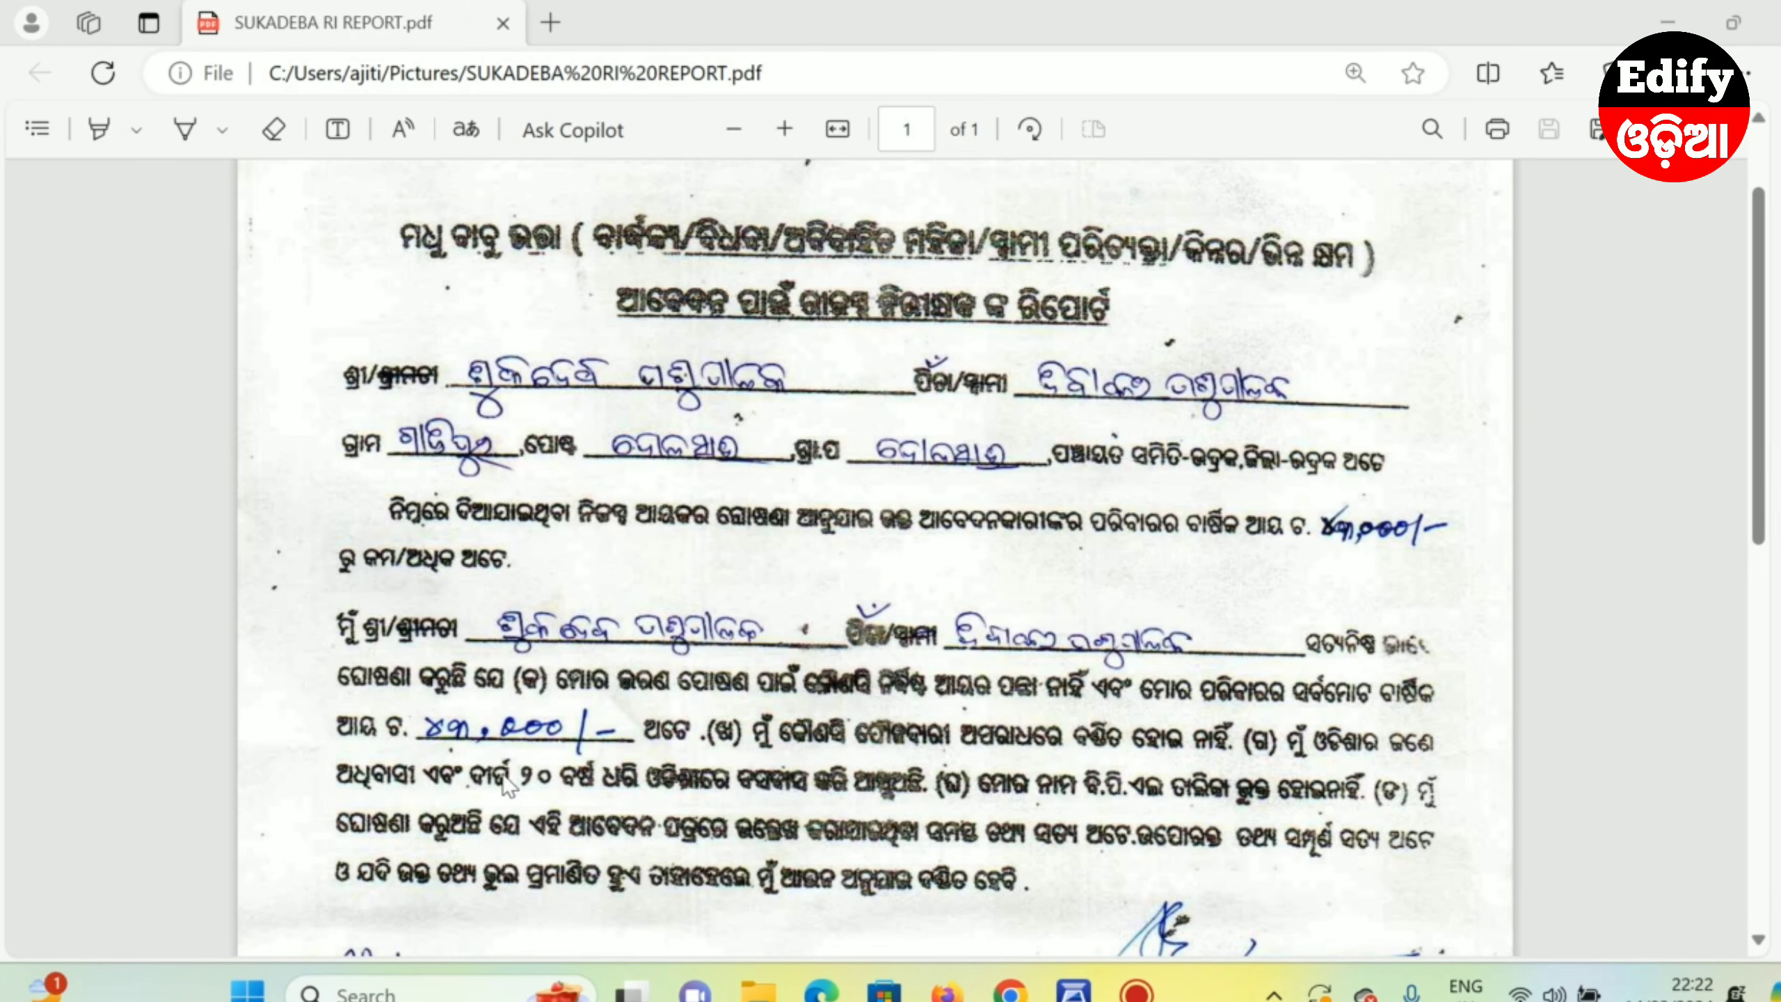
- Scroll down through the RI report PDF
scroll(876, 558, down, 3)
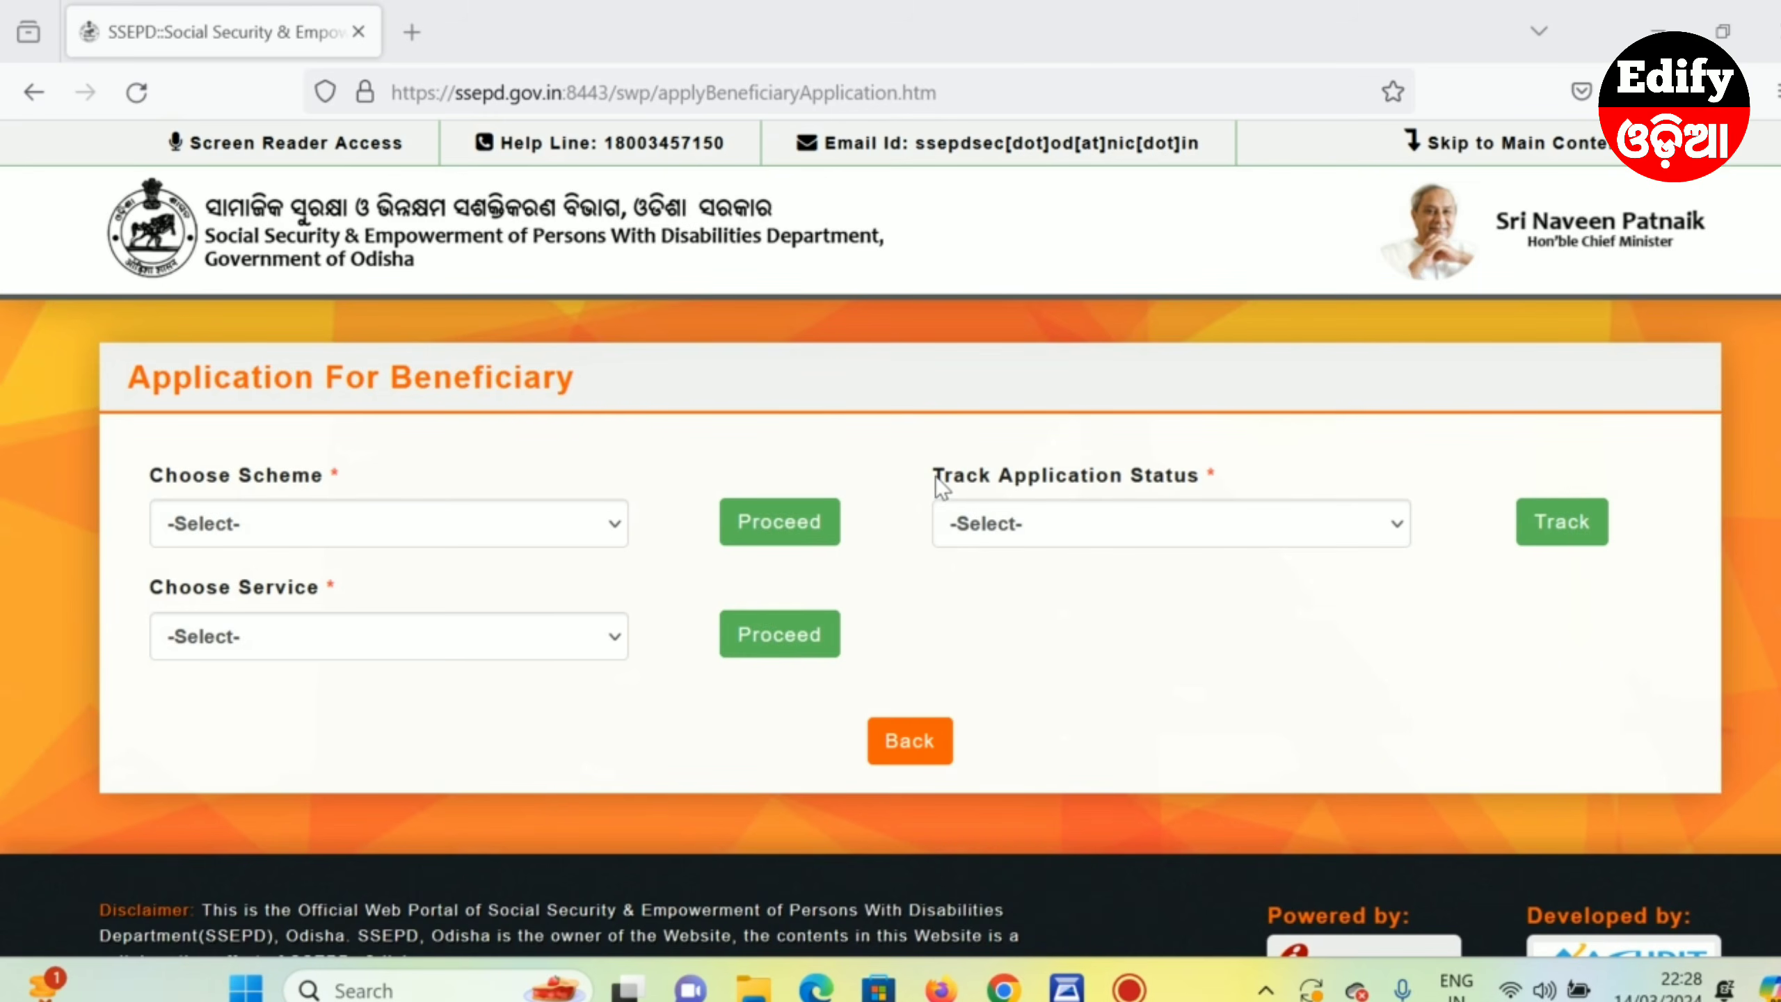
- Choose Madhu Babu Pension Yojana under Track Application Status and open its tracking page's lookup fields
drag(936, 476, 1086, 490)
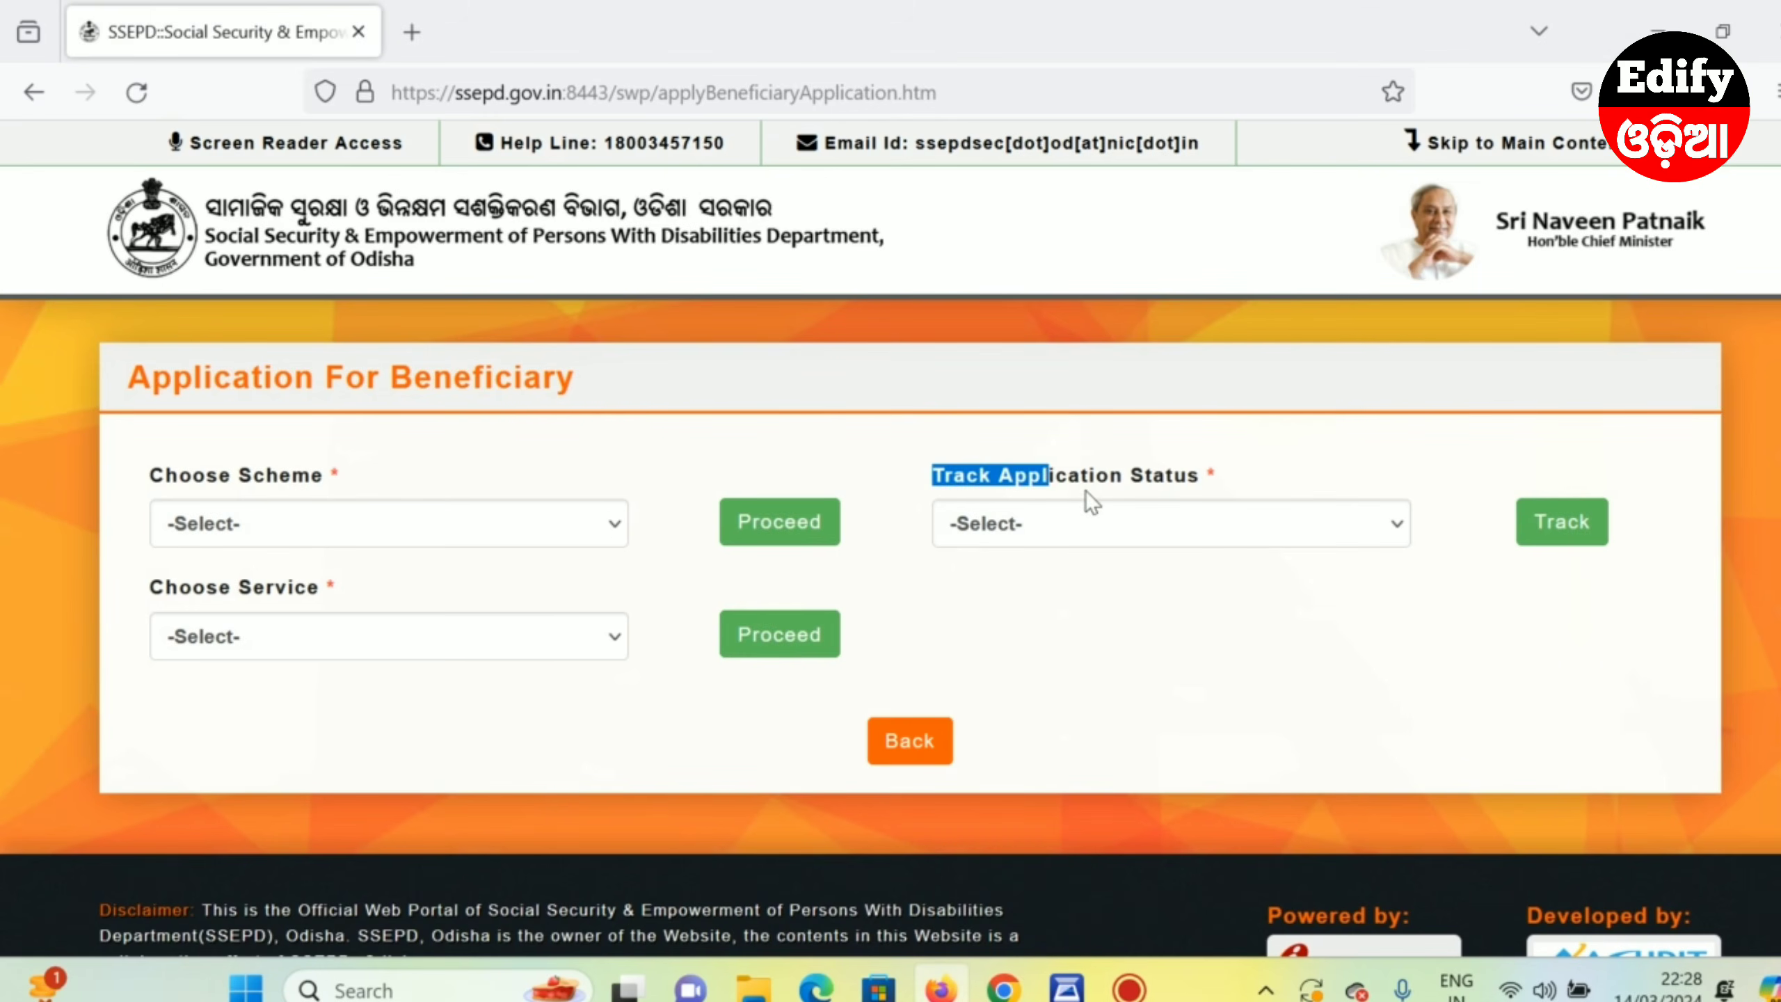
click(1021, 531)
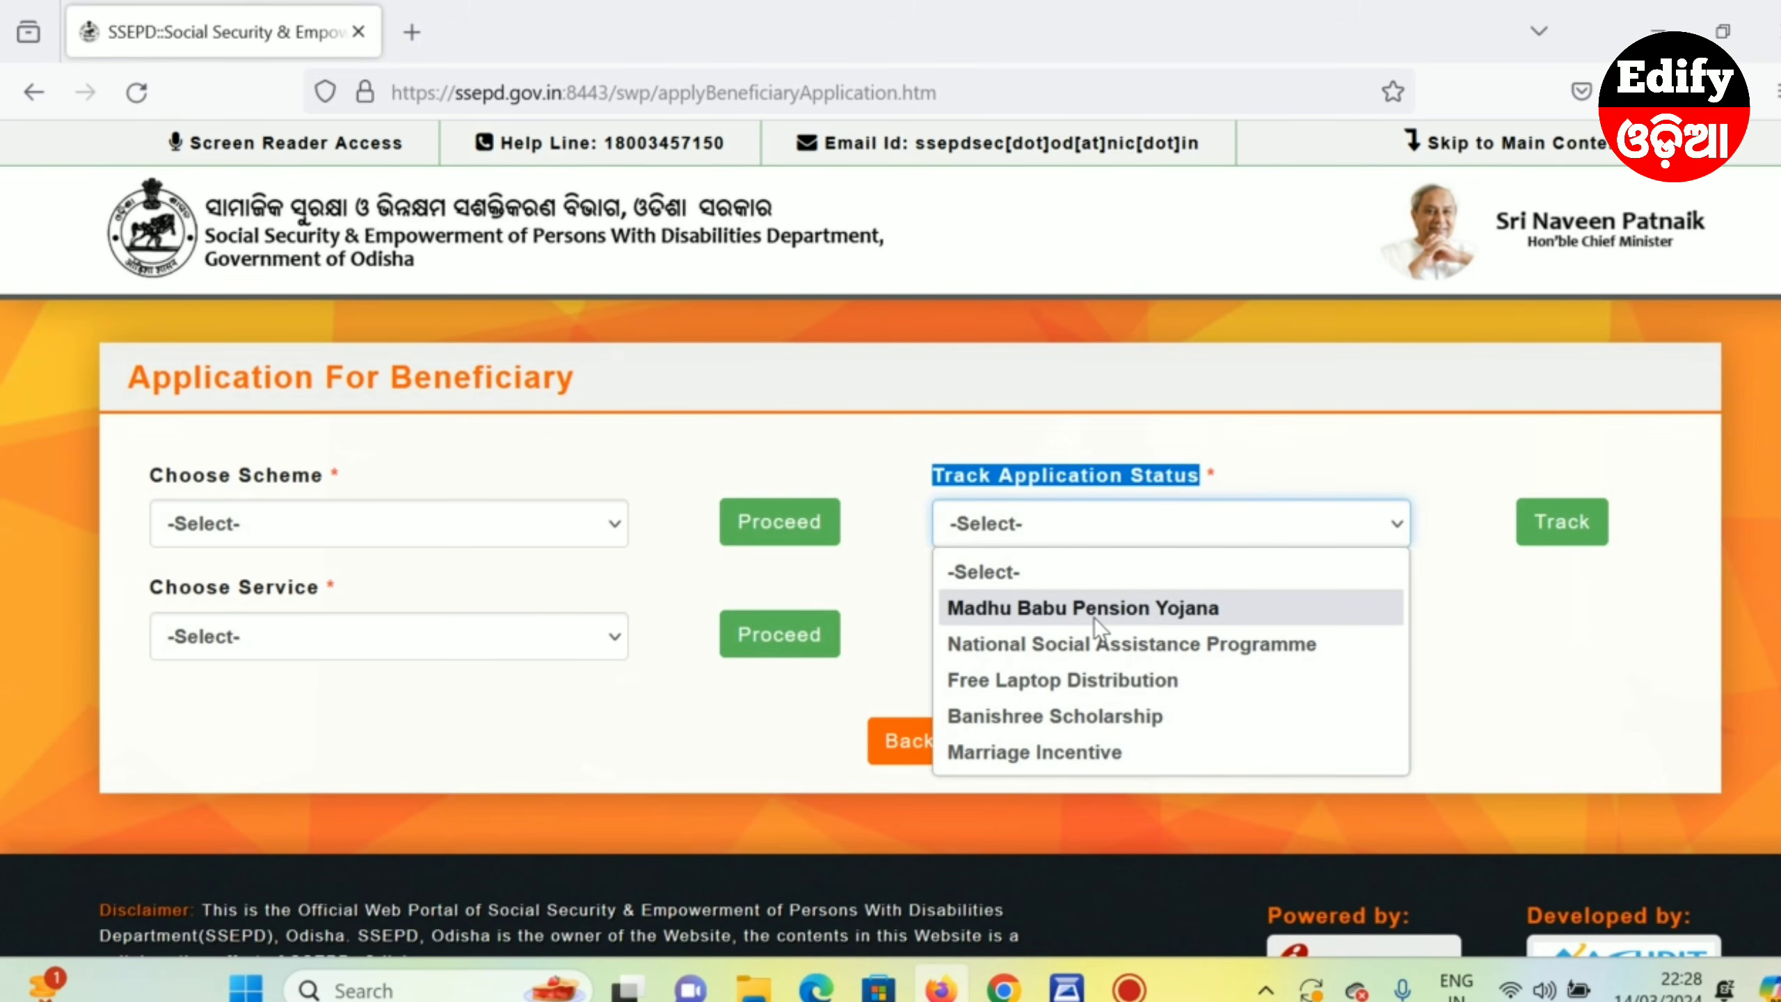
click(1115, 609)
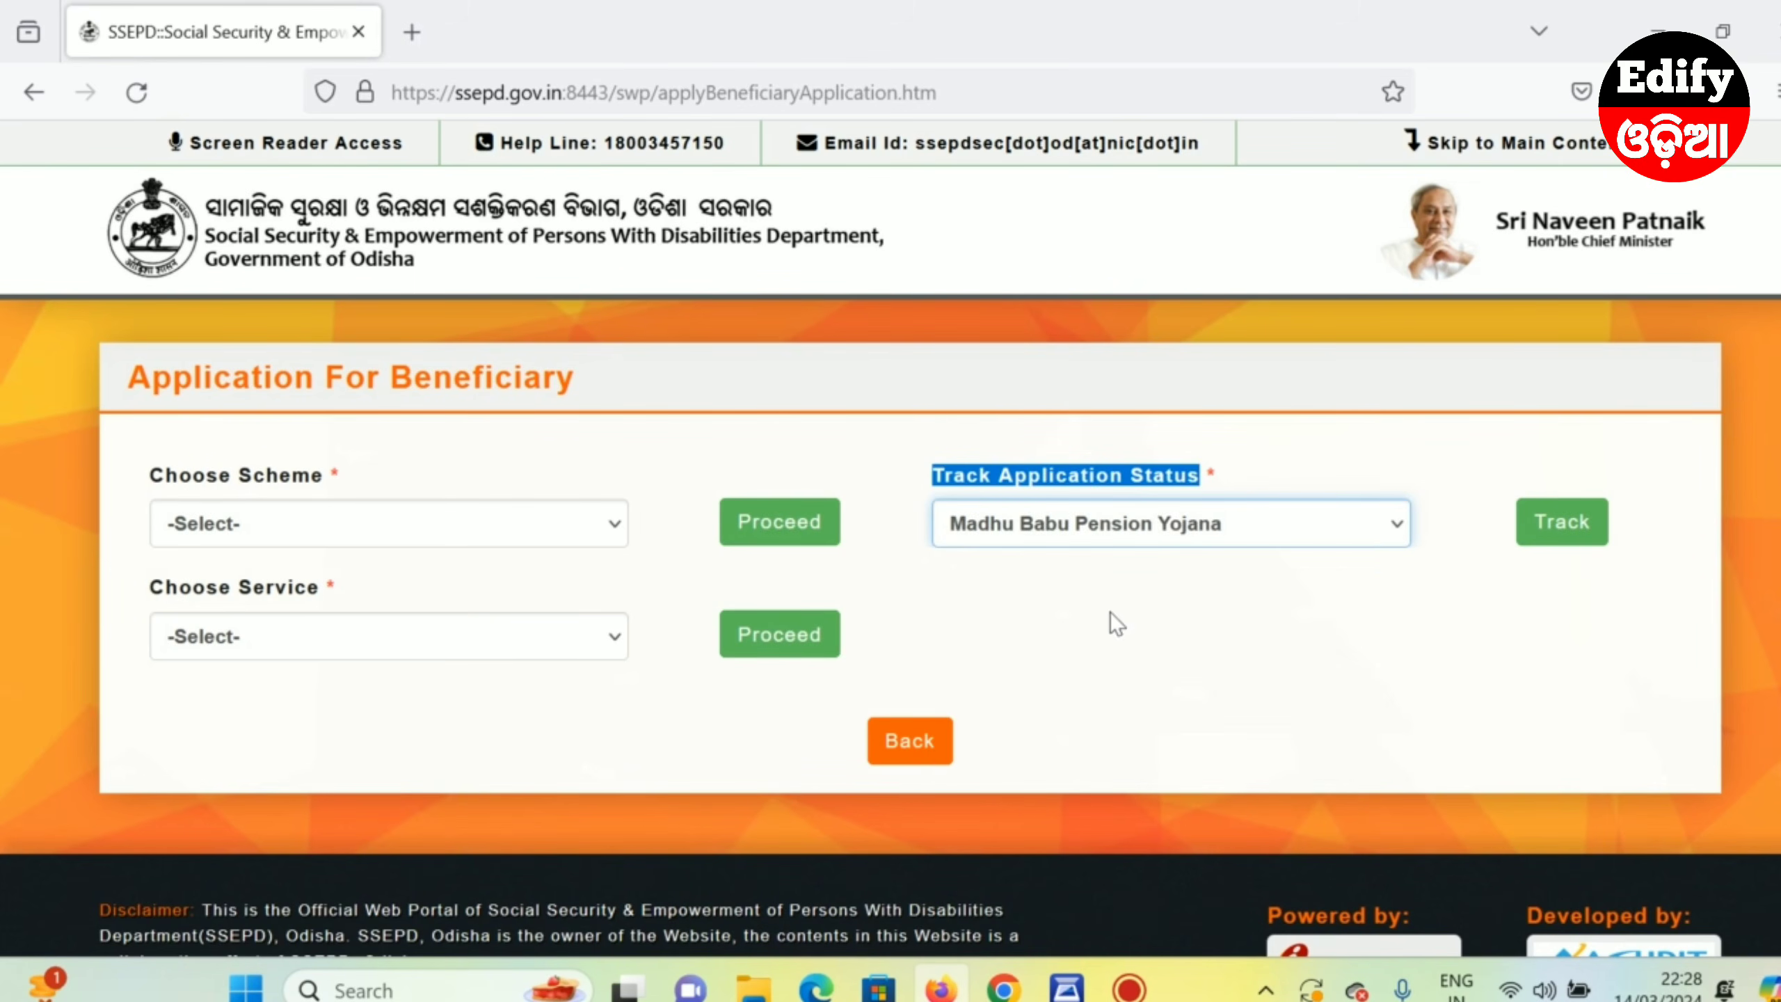
click(1562, 533)
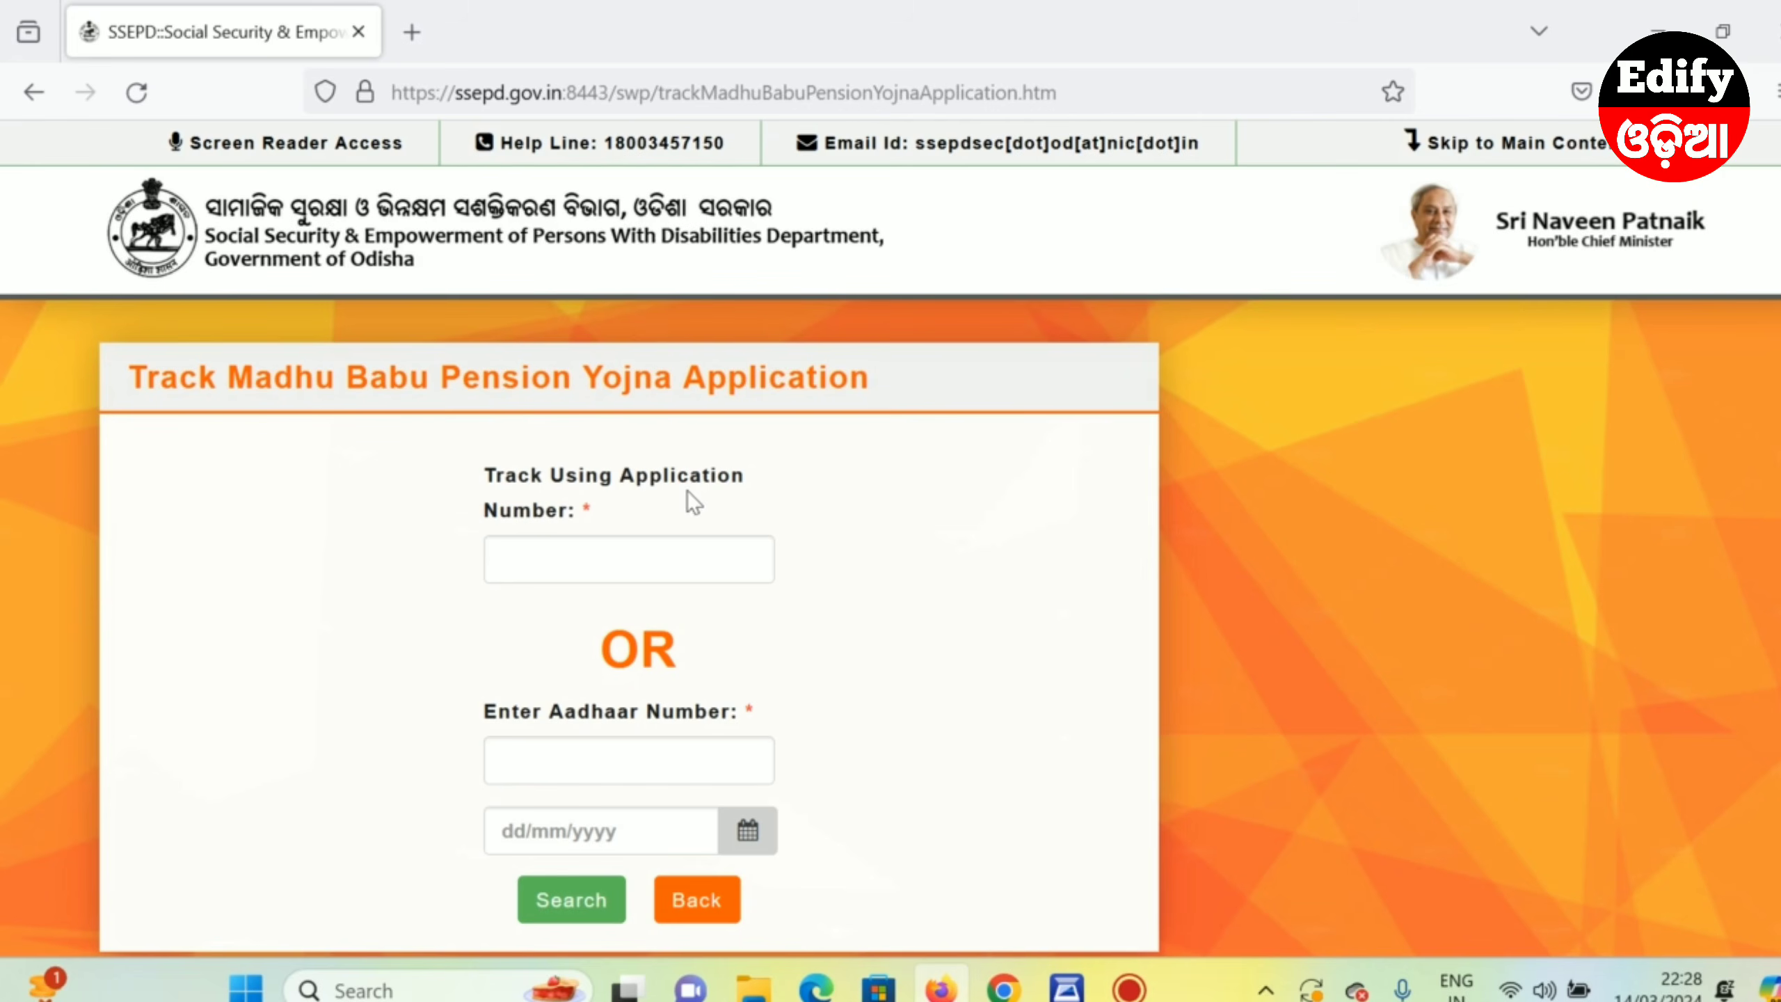
click(537, 562)
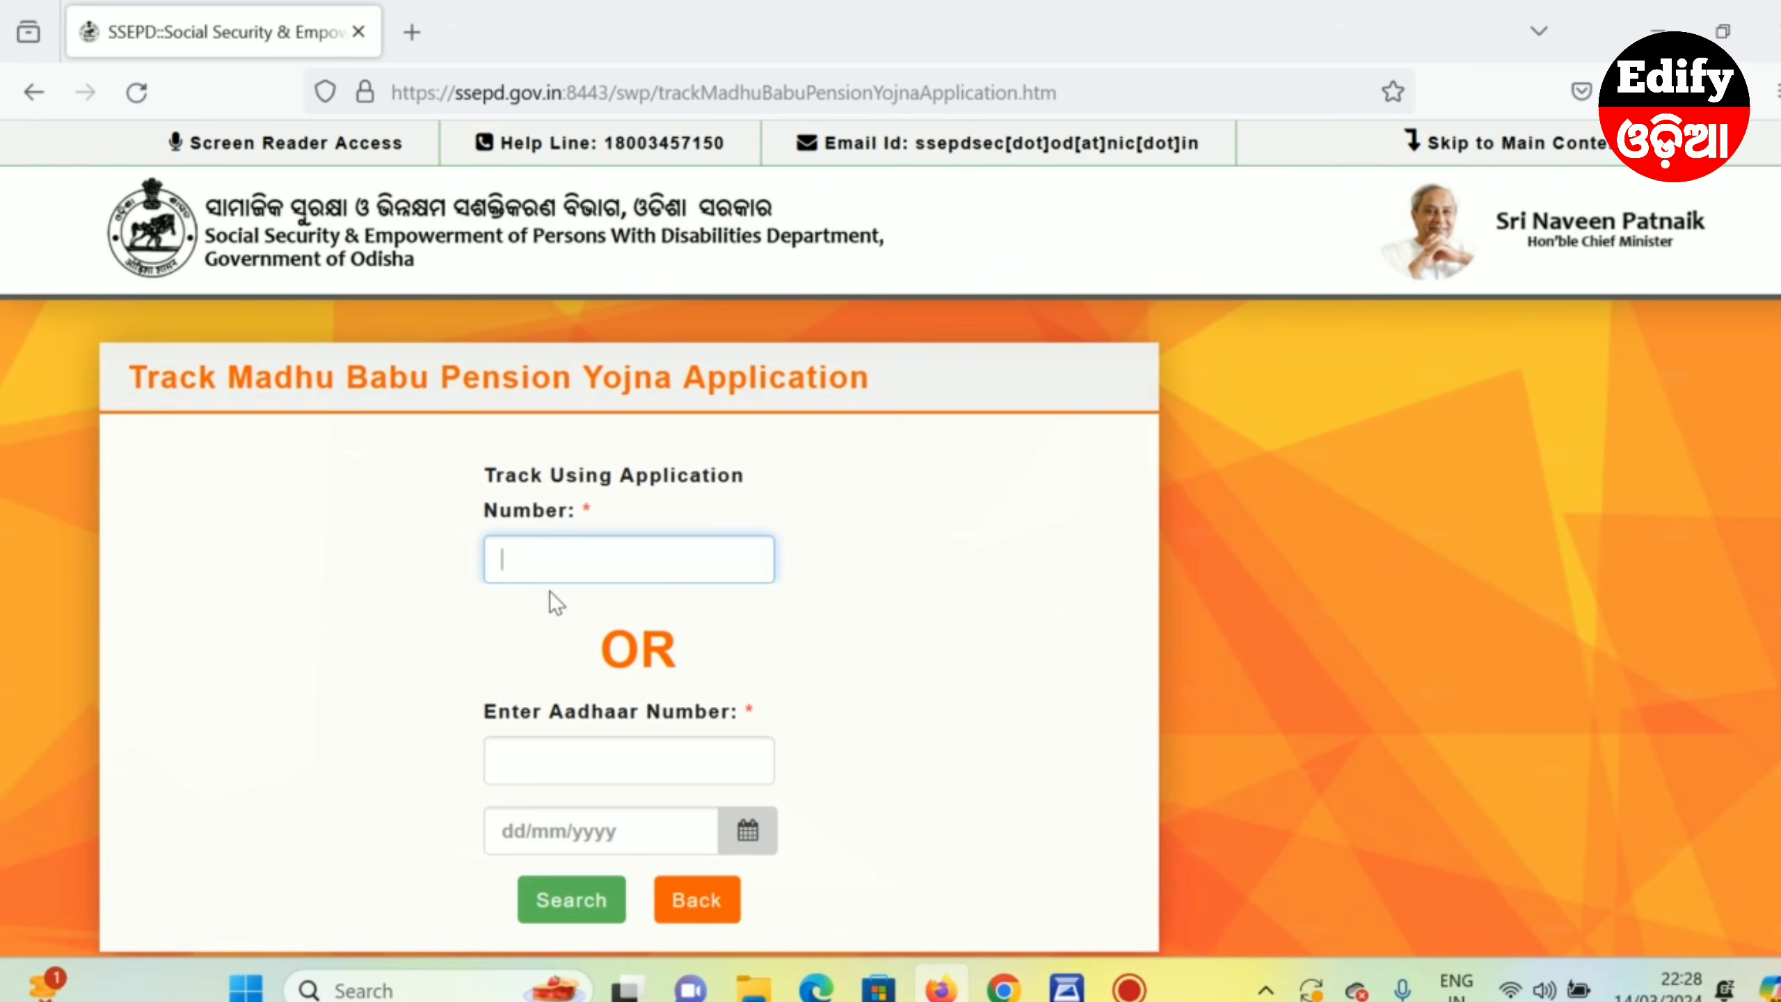
scroll(593, 589, down, 2)
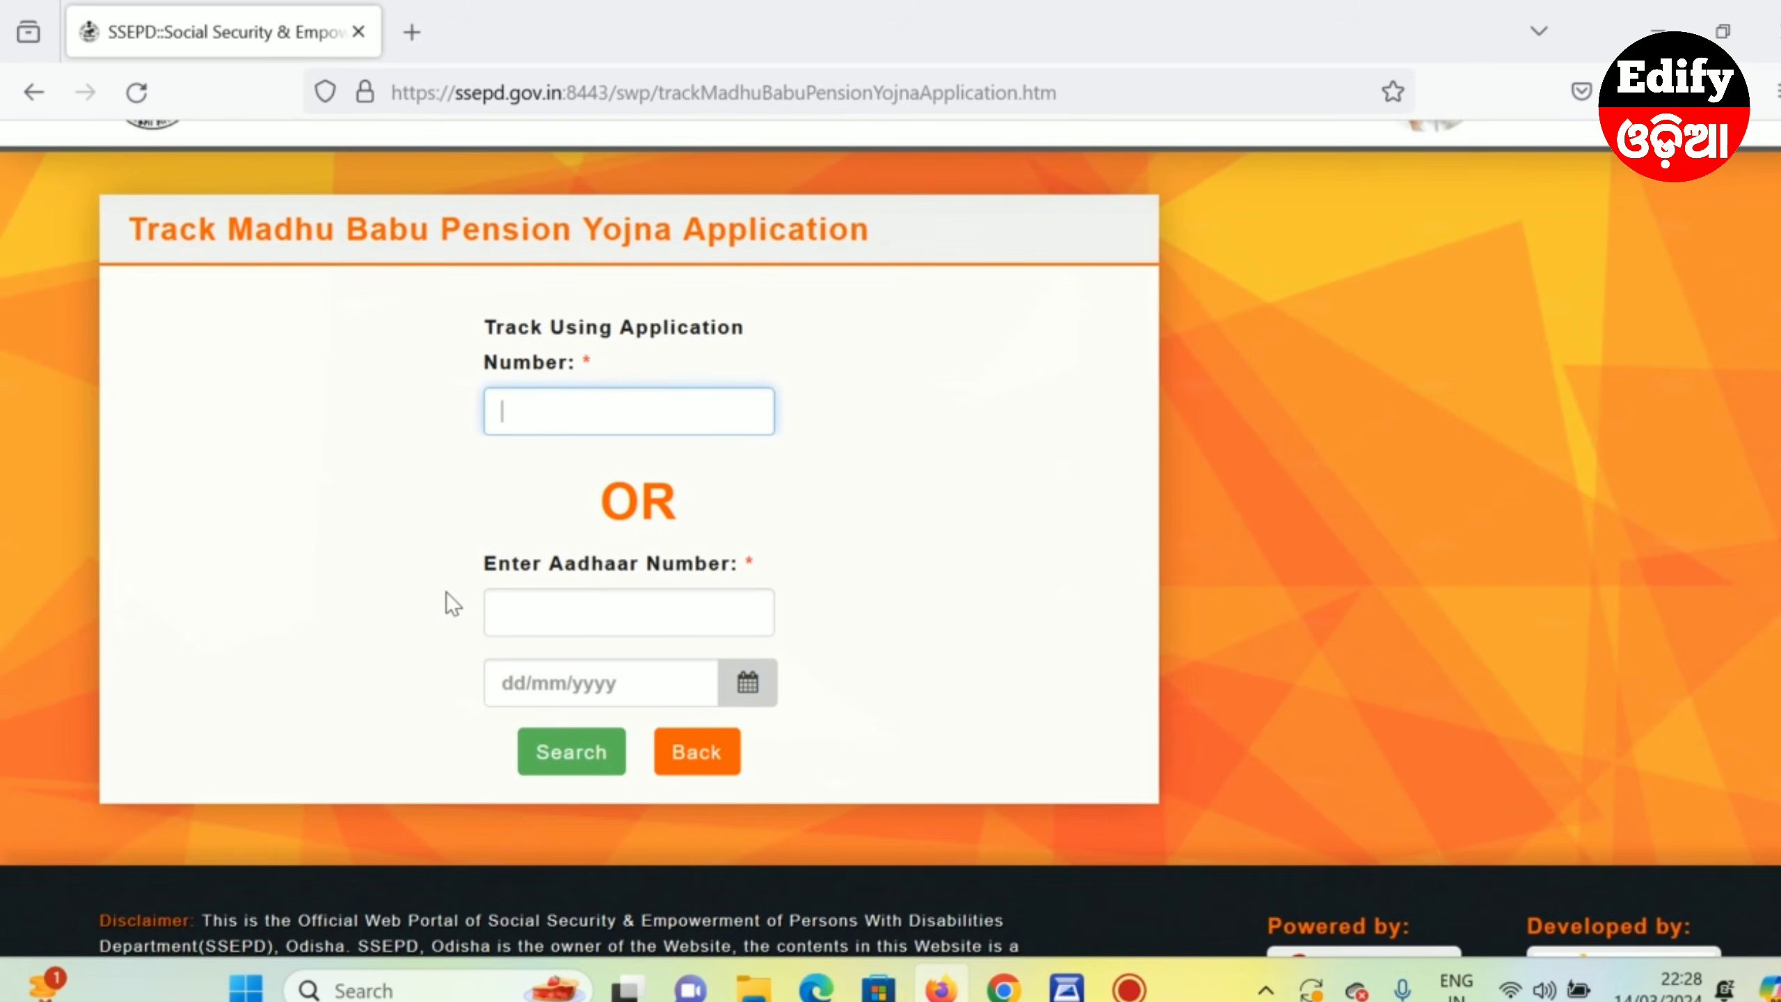
click(593, 624)
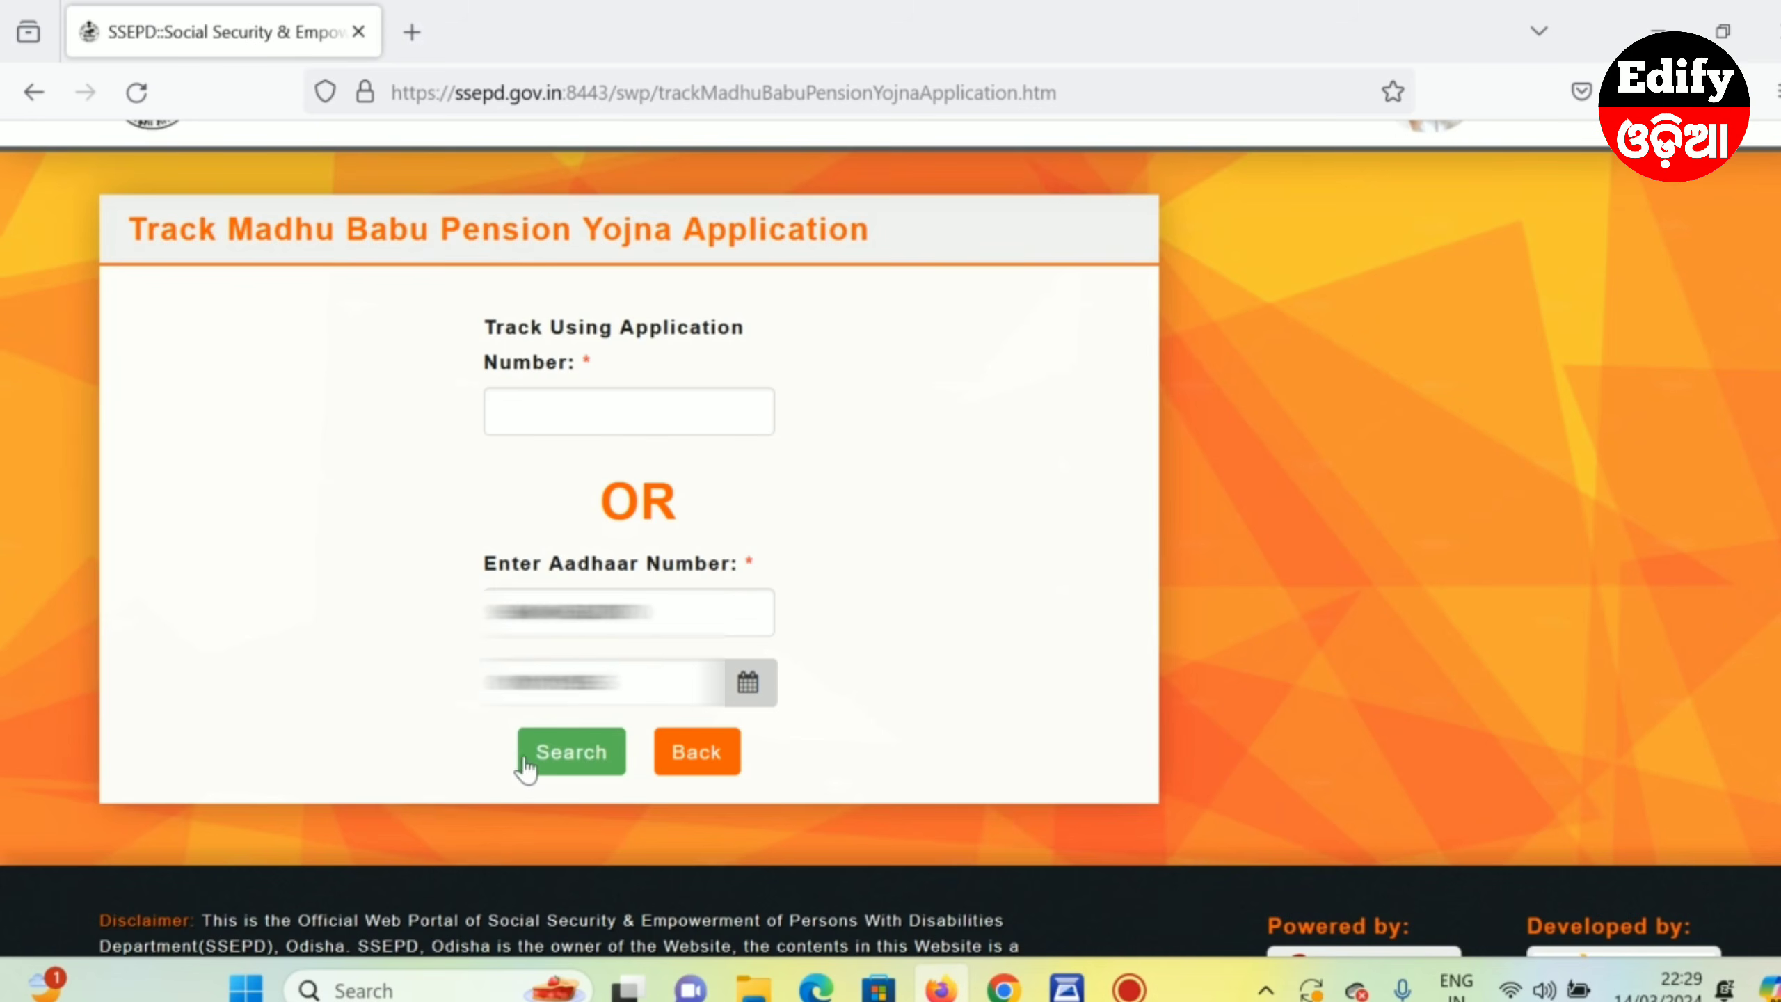
- Search the application, confirm status Forwarded To BSSO, and open its printable form
click(567, 752)
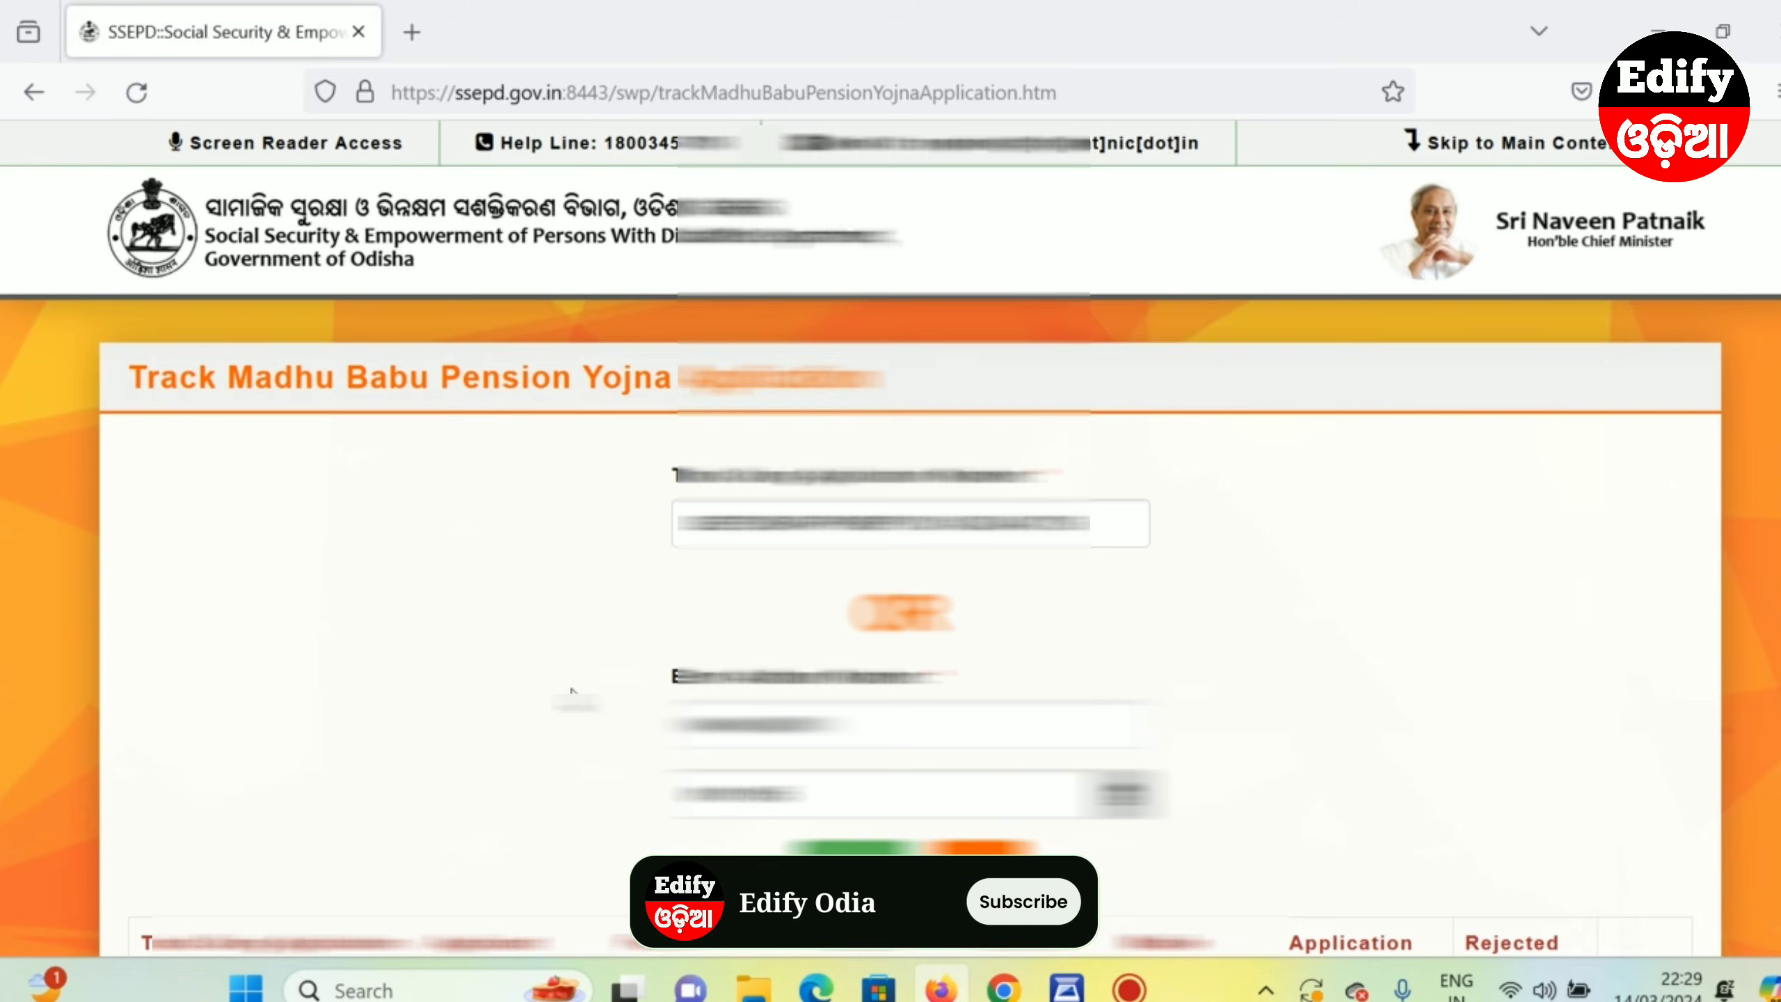
scroll(890, 533, down, 5)
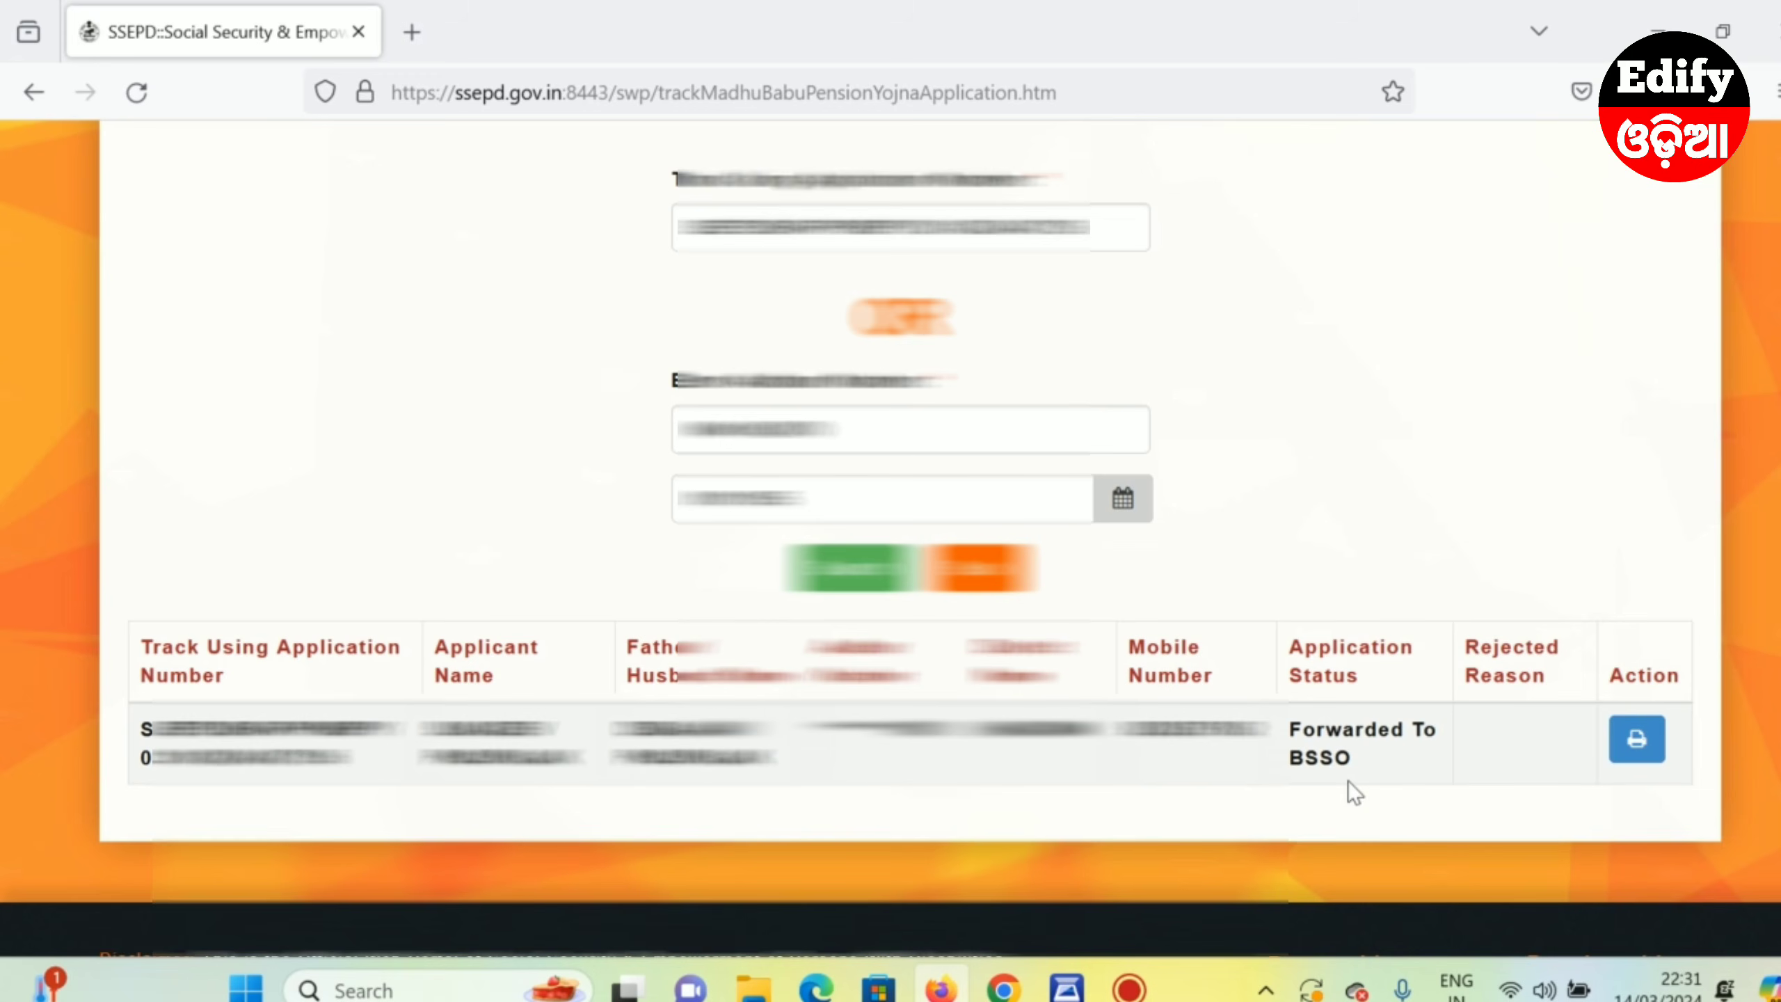
click(1637, 740)
scroll(421, 666, down, 5)
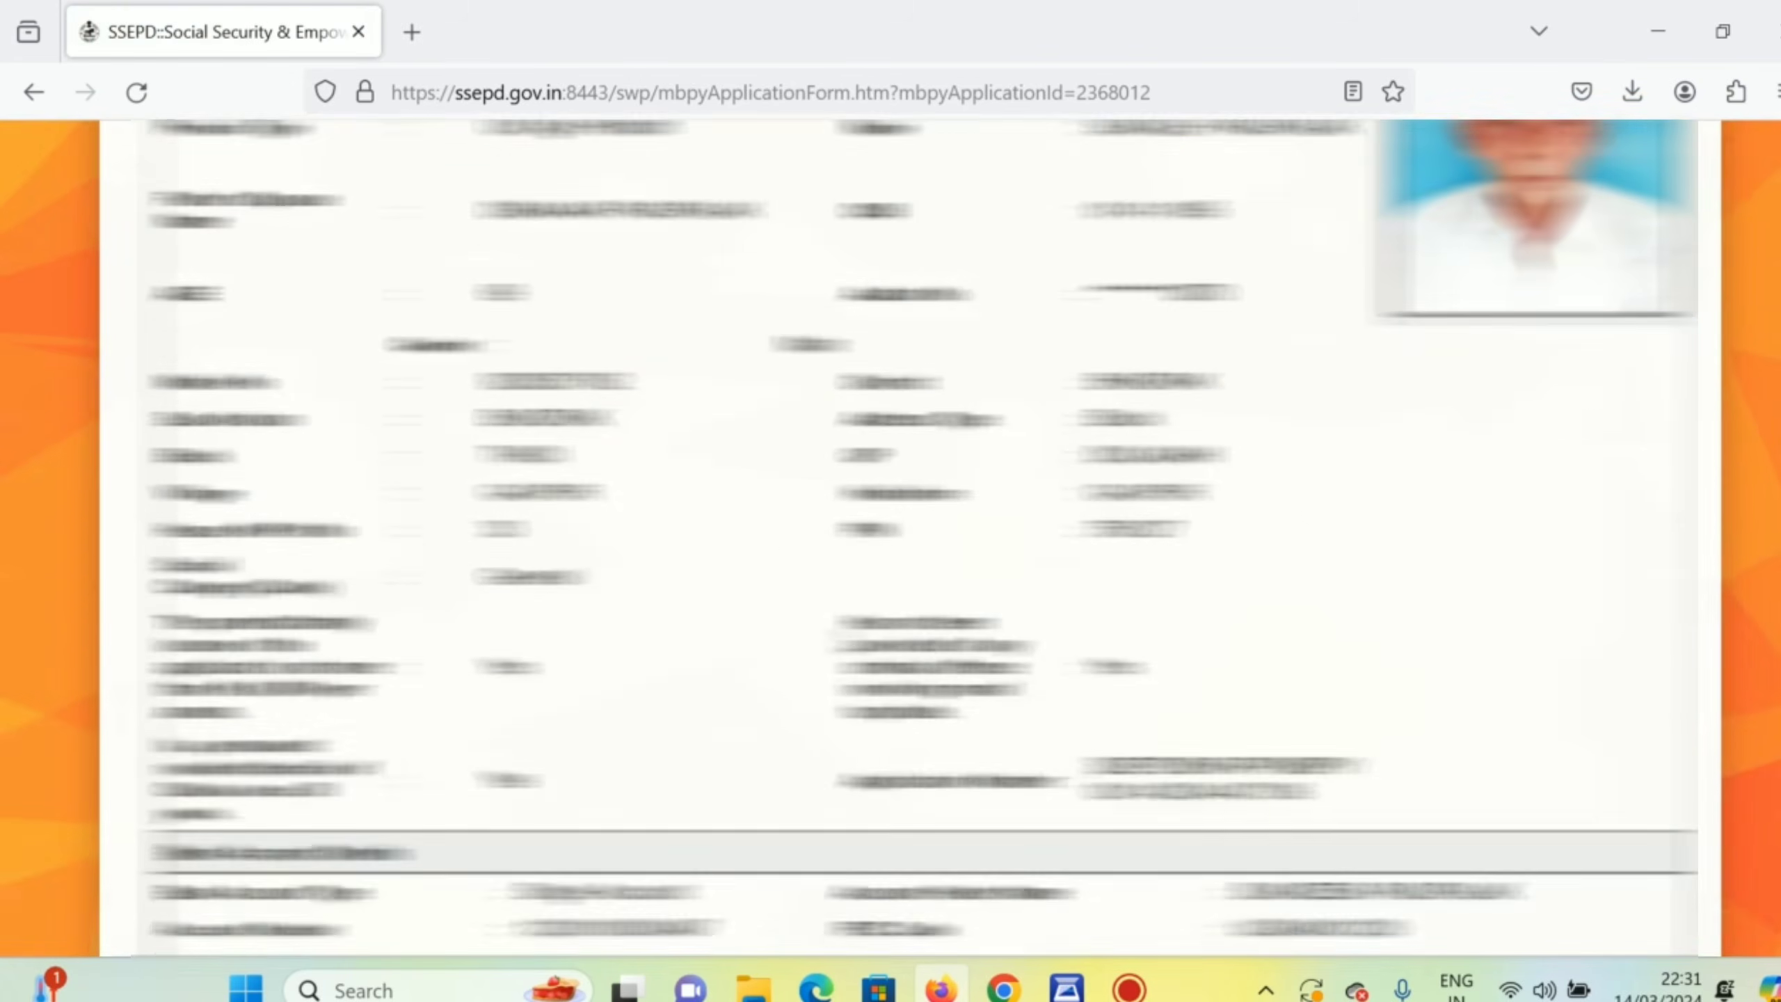
scroll(421, 665, up, 5)
scroll(421, 665, down, 15)
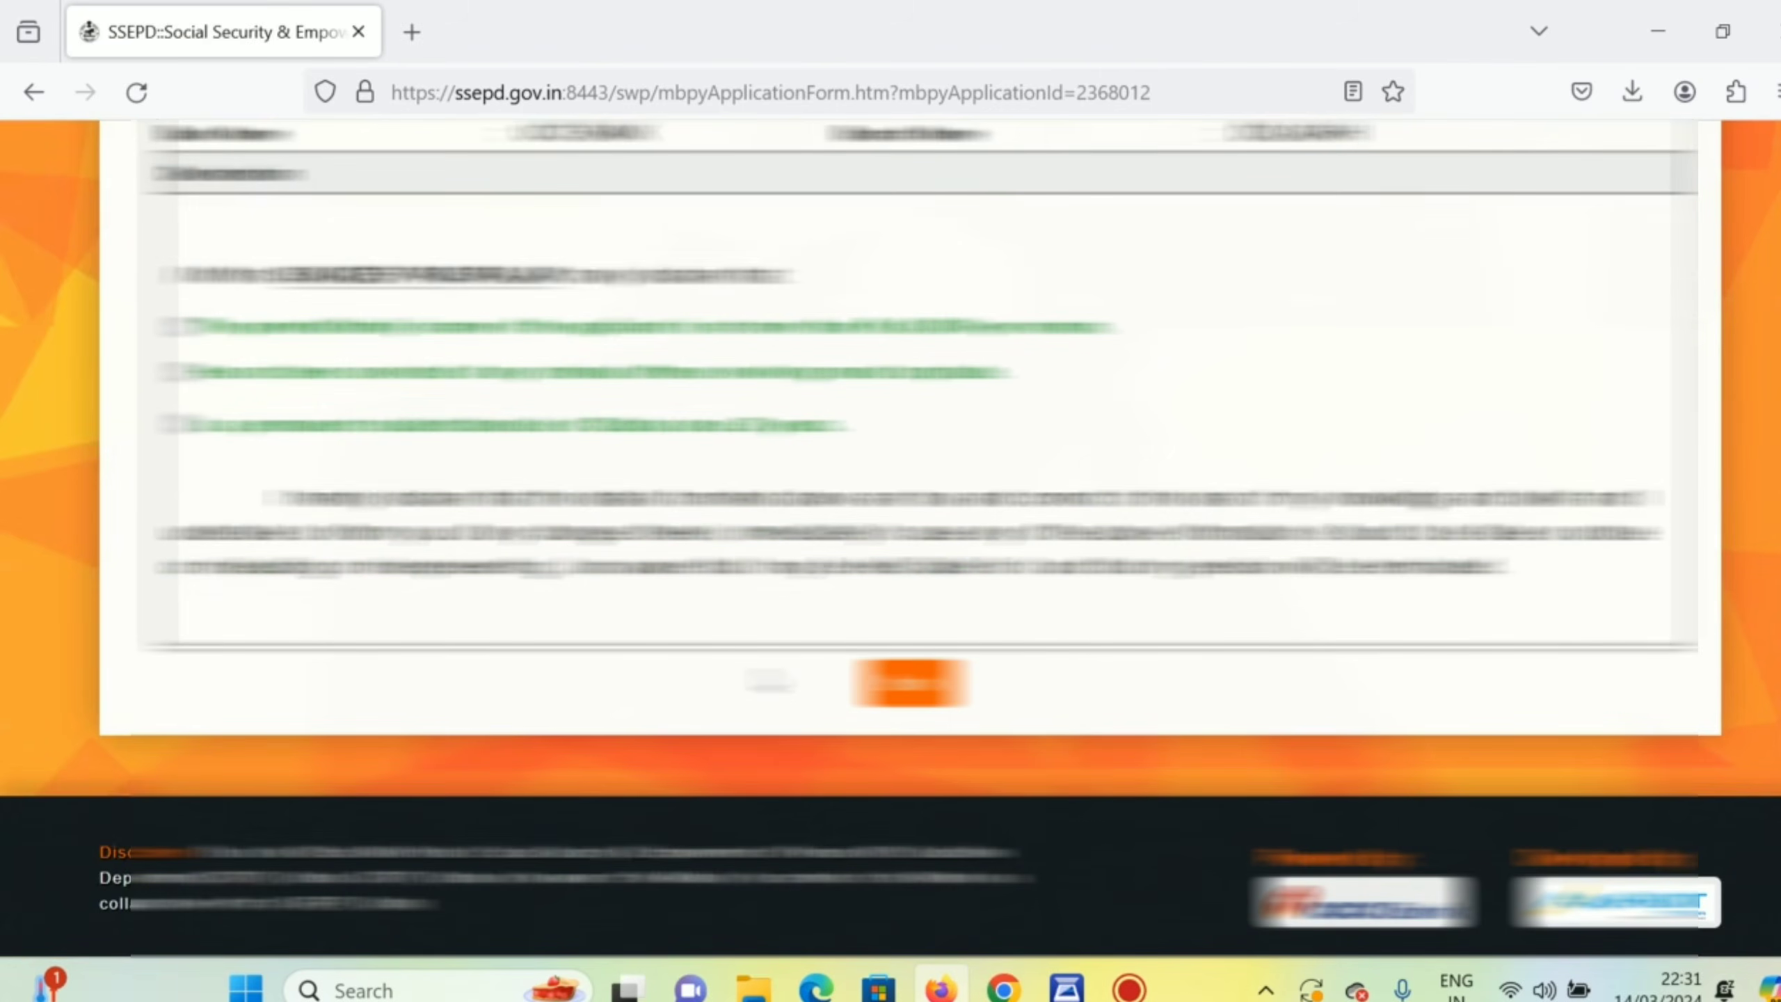